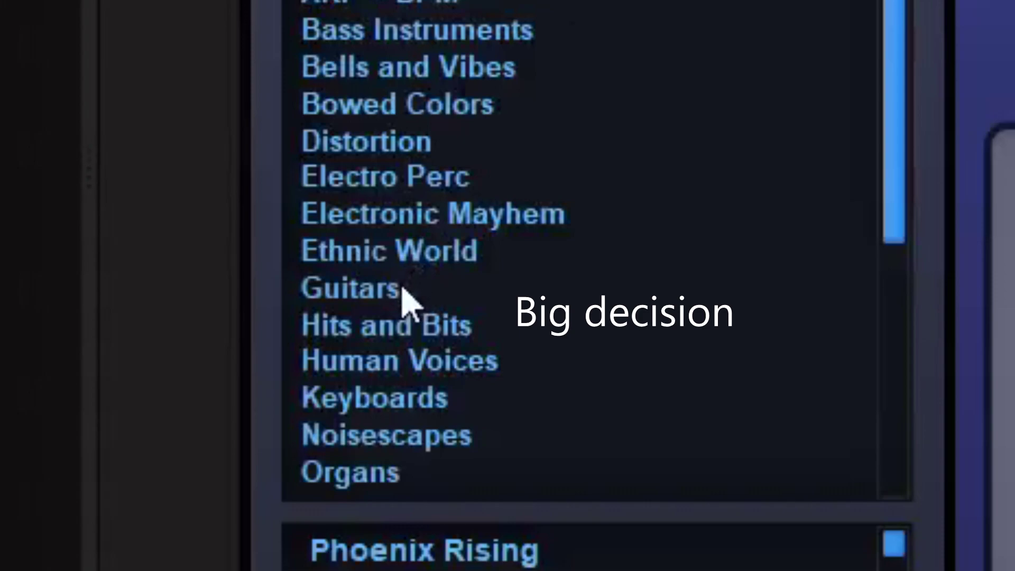
Step: Load the Omnisphere patch Jazz Guitar Fingers a from the Guitars category
left_click(391, 289)
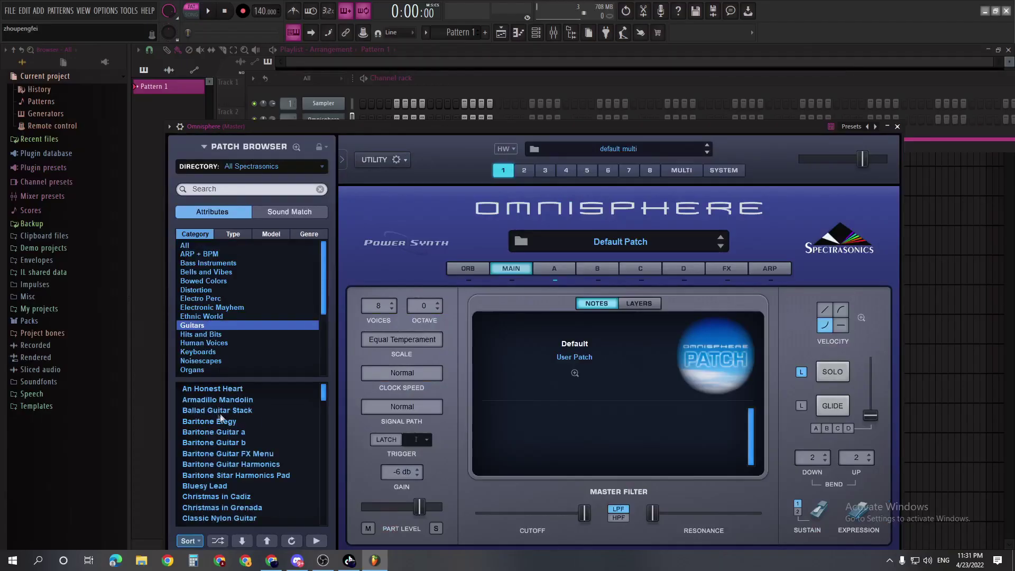
scroll(248, 462, "down", 2)
scroll(257, 467, "down", 3)
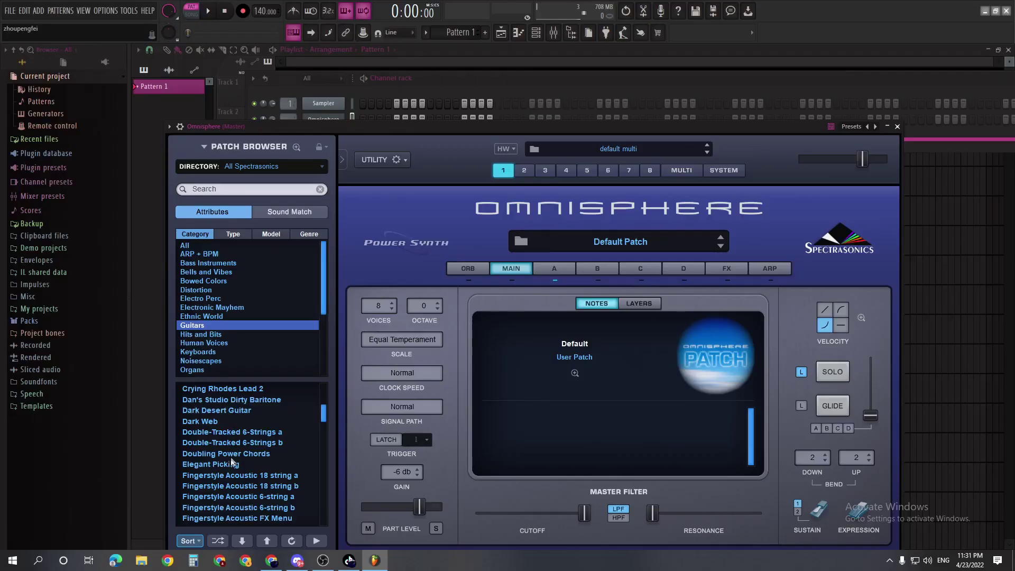
scroll(231, 465, "down", 4)
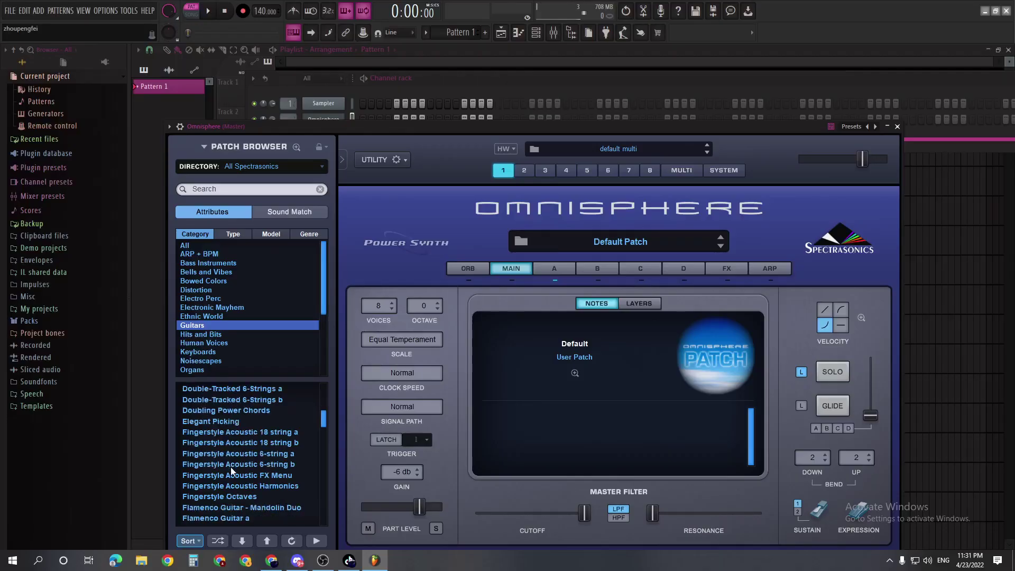
scroll(231, 468, "down", 6)
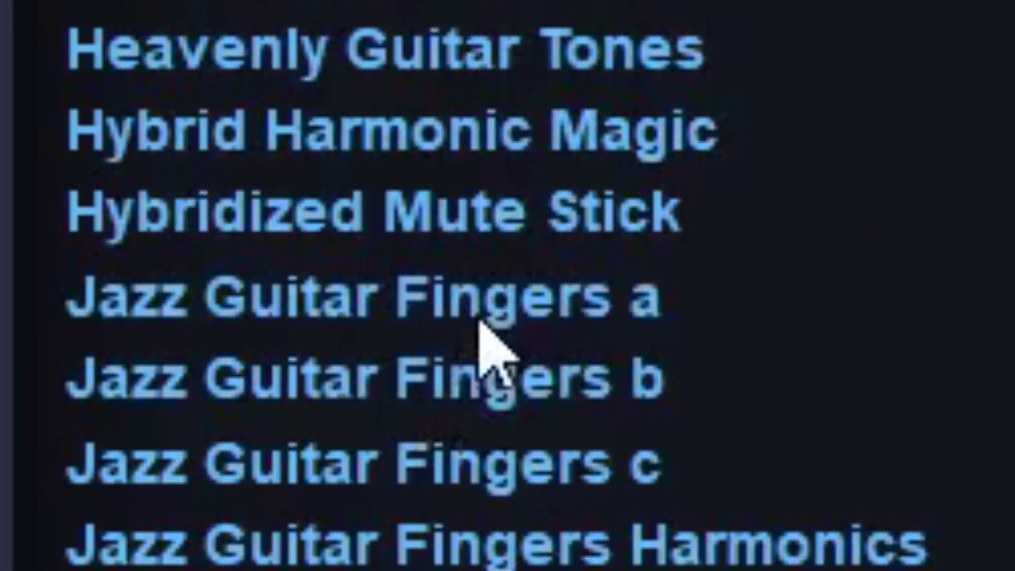
left_click(270, 438)
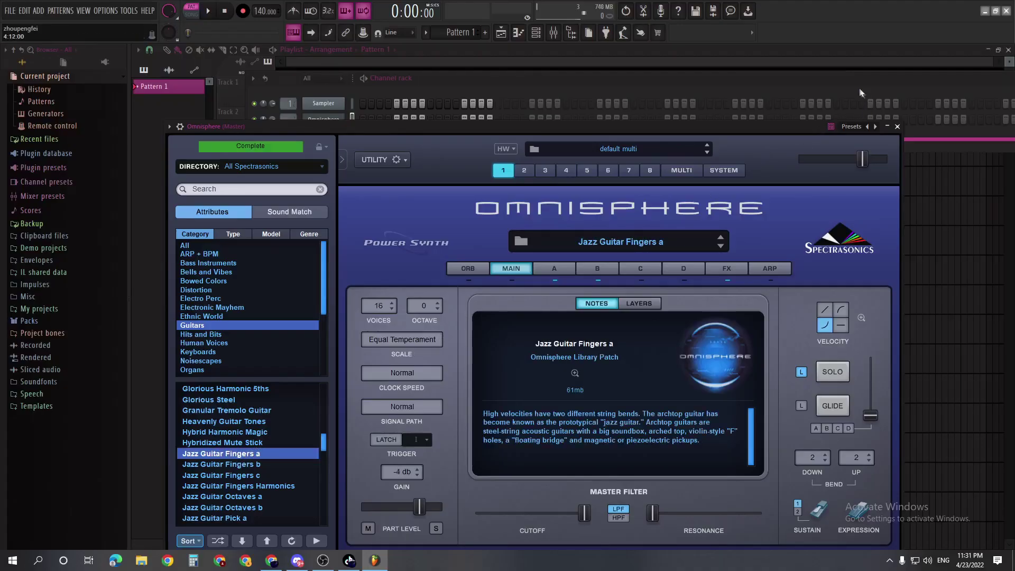
Step: Open the Omnisphere channel in the piano roll
left_click(850, 83)
left_click_drag(286, 124, 286, 118)
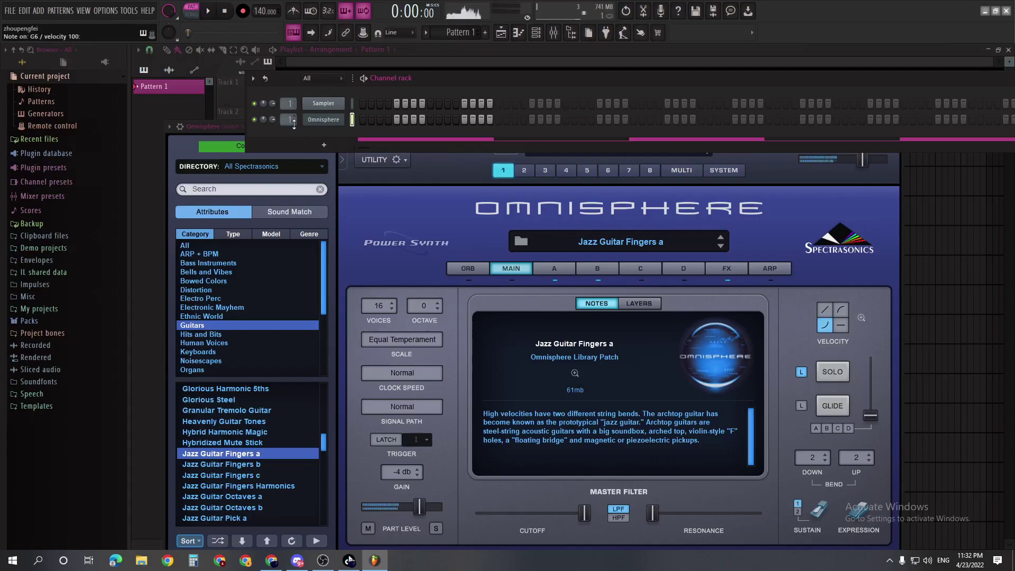
right_click(323, 120)
left_click(364, 119)
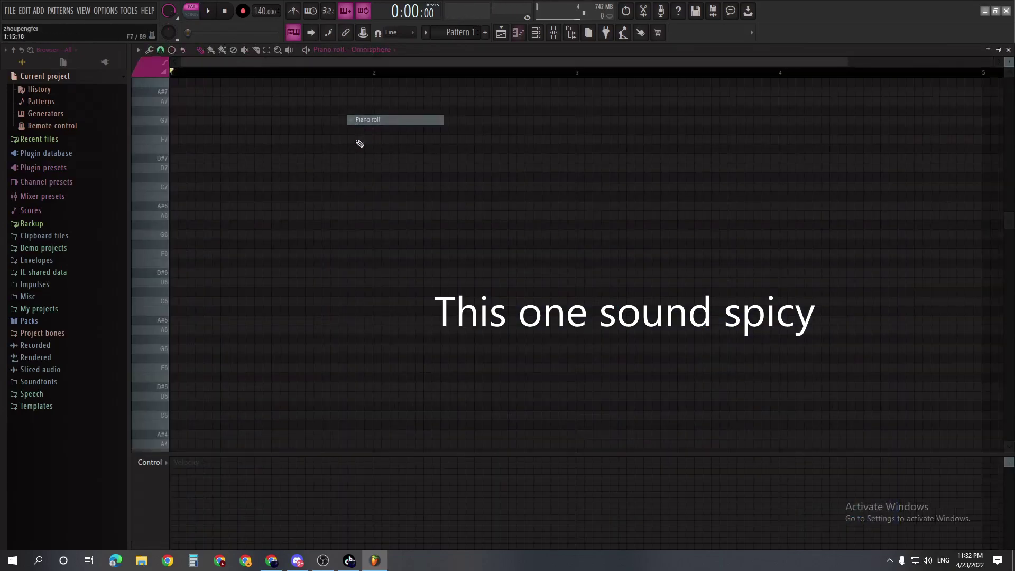
scroll(227, 256, "down", 1)
Step: Set the root note of the piano roll's scale highlighting to E
left_click(138, 49)
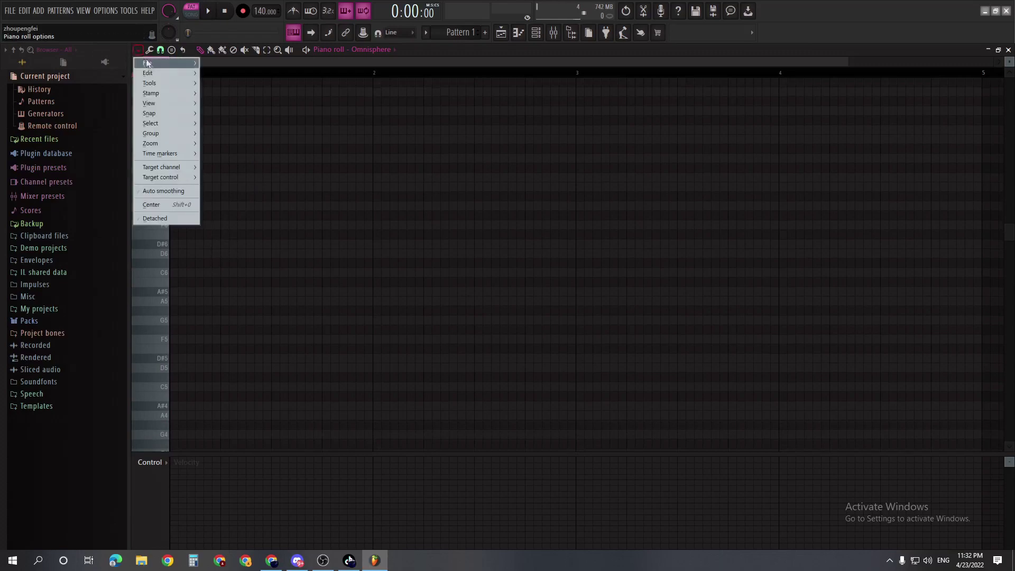
mouse_move(166, 98)
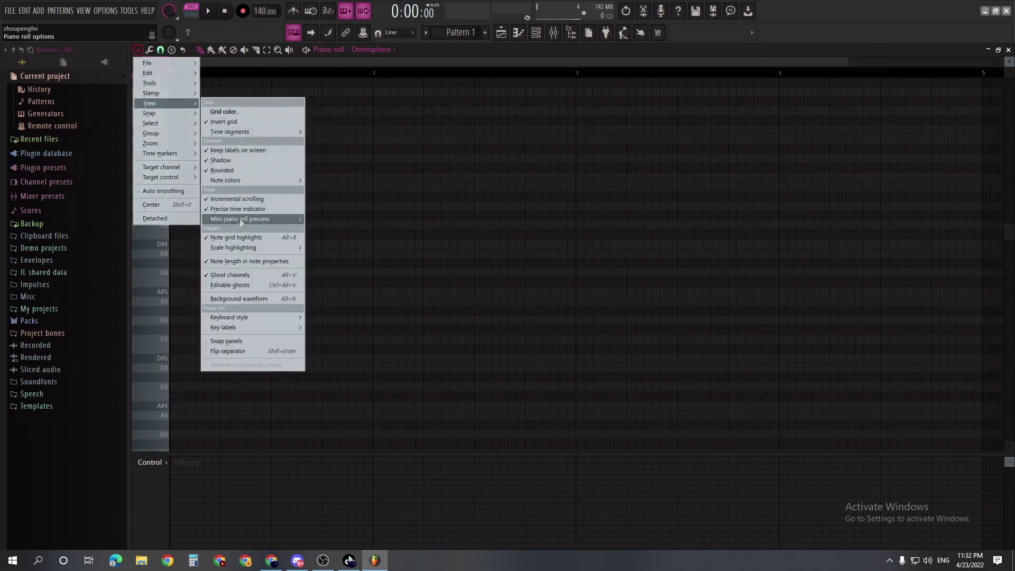
mouse_move(254, 248)
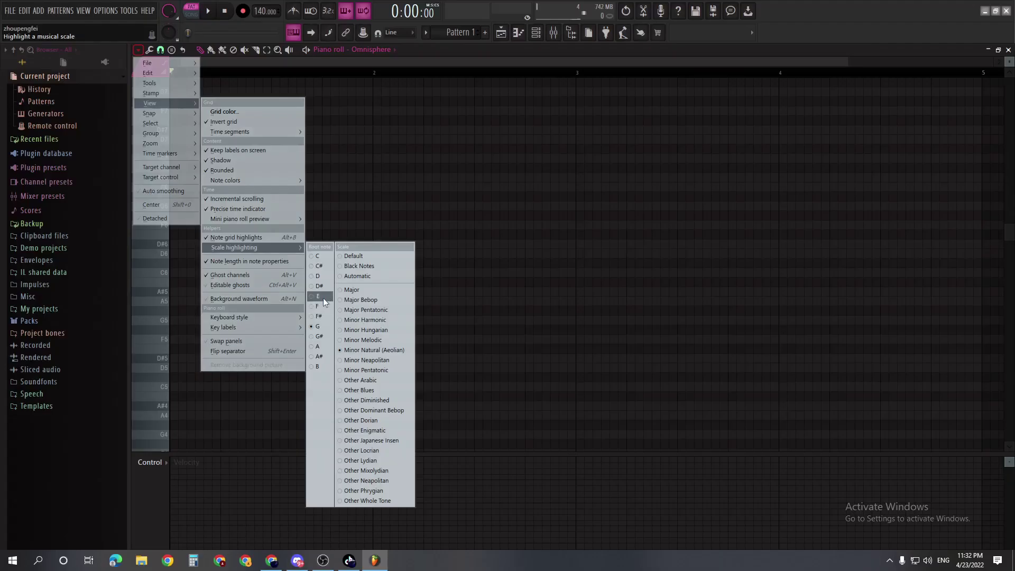
left_click(304, 204)
Step: Switch the highlighted scale in the piano roll to Minor Neapolitan
left_click(140, 53)
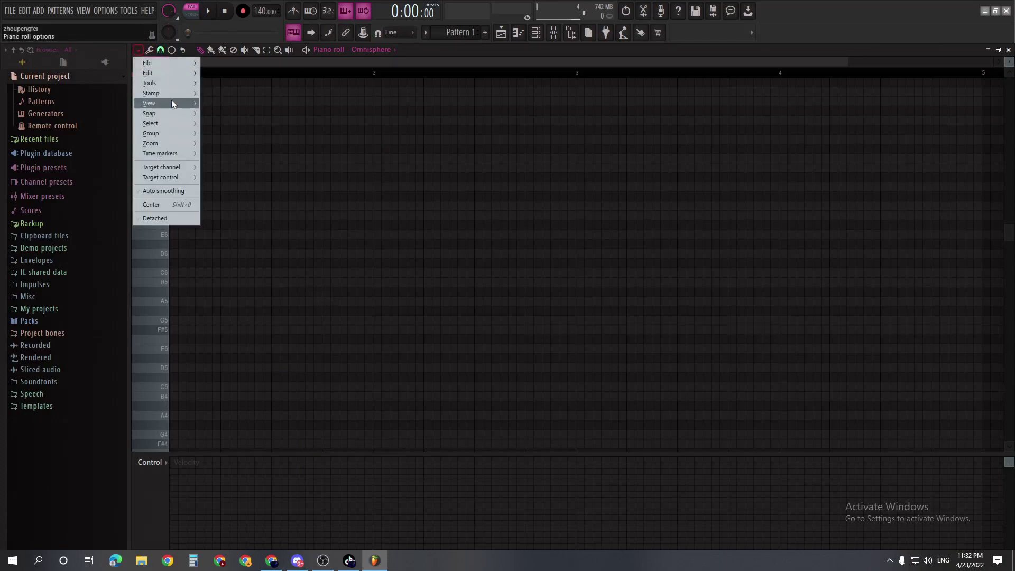
mouse_move(174, 100)
mouse_move(253, 249)
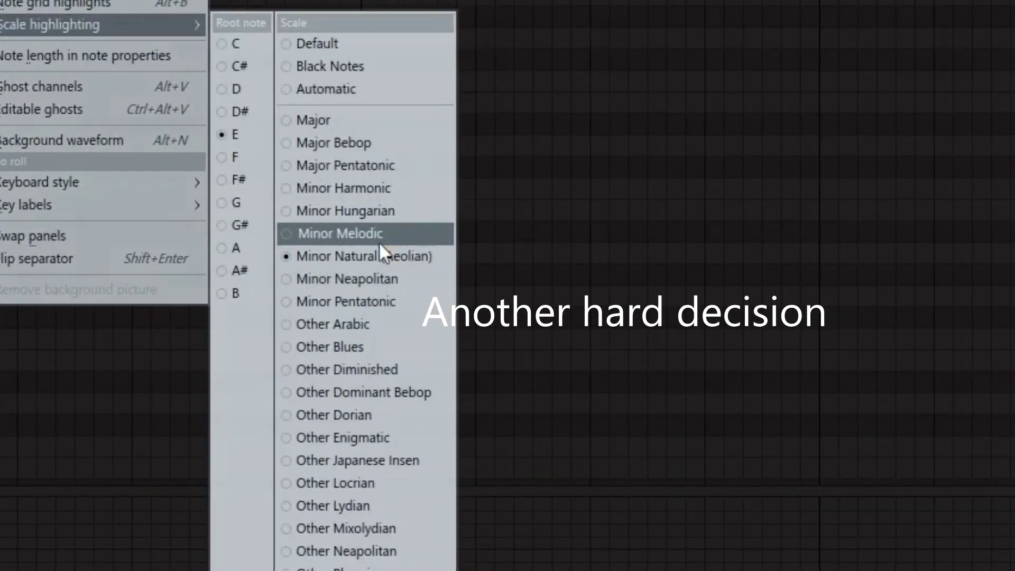
left_click(380, 279)
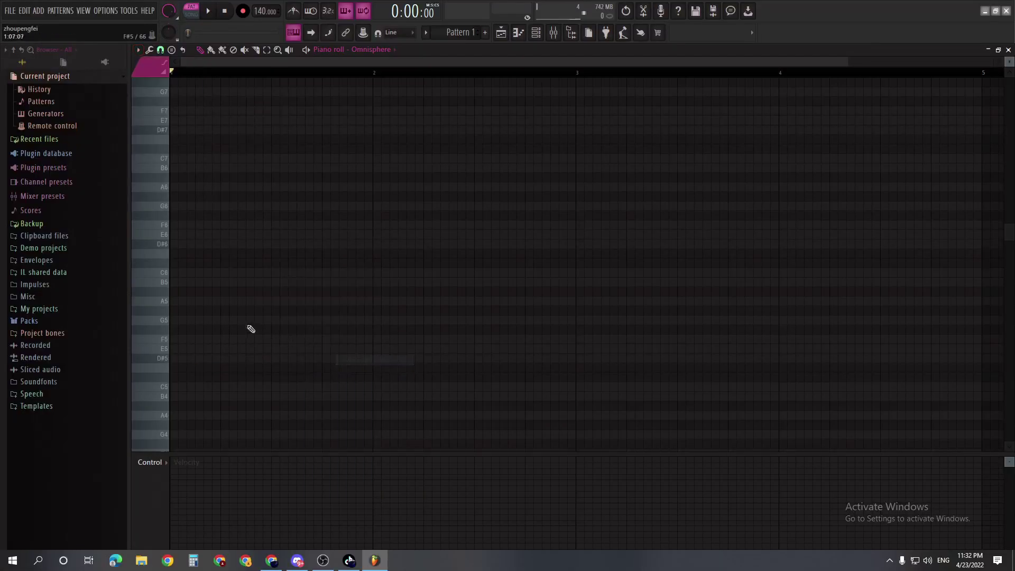
Step: Place E5 and G5 notes at the start of the pattern and set the project tempo to 120 BPM
scroll(191, 229, "down", 3)
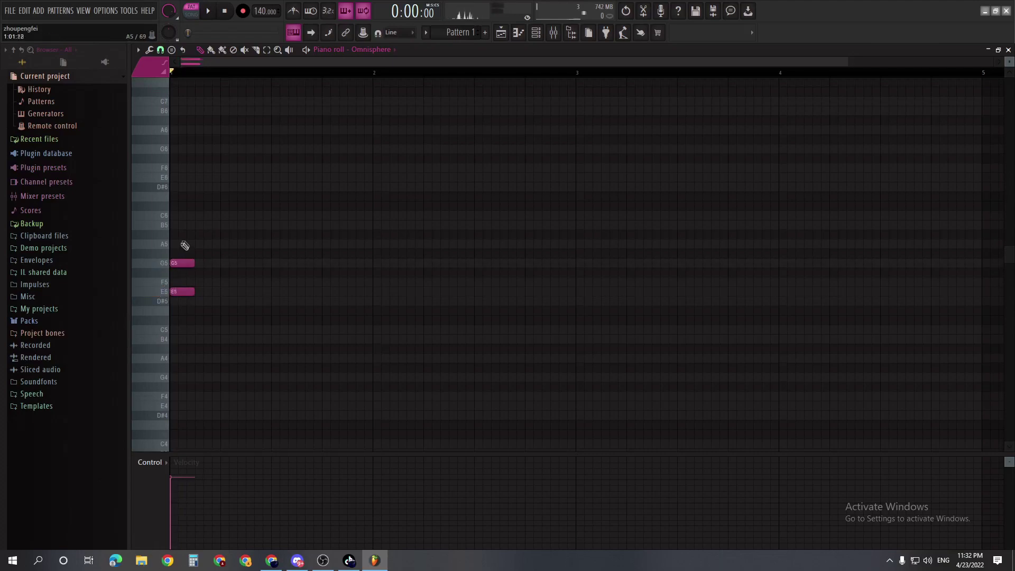
right_click(267, 10)
left_click(376, 69)
Step: Examine the ORB, A, B, C and FX pages of the loaded Omnisphere patch and return to the piano roll
left_click(536, 33)
left_click(327, 120)
left_click(468, 268)
left_click(554, 268)
left_click(597, 269)
left_click(640, 268)
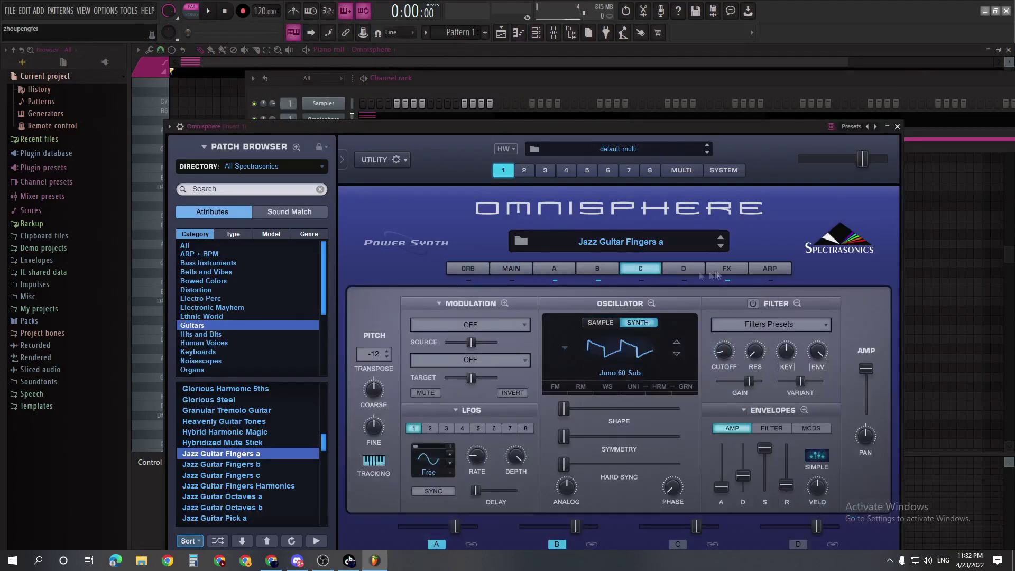
left_click(726, 268)
left_click(1008, 49)
left_click(368, 115)
Step: Adjust the piano roll's snap setting and stagger the stacked notes into an ascending, overlapping E5, G5, B5 arpeggio in bar 1
scroll(226, 60, "up", 3)
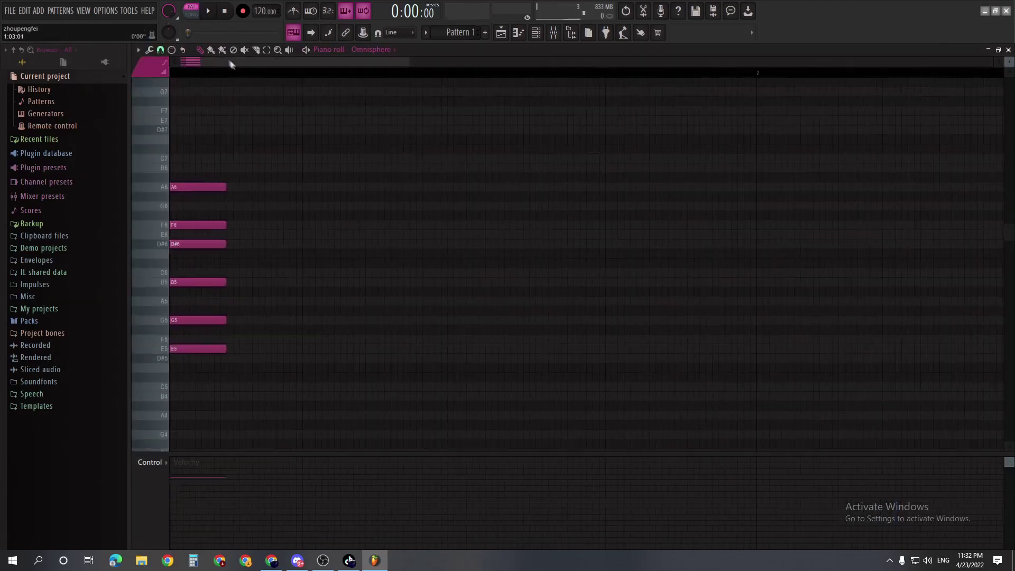
left_click(160, 50)
left_click(178, 150)
scroll(193, 319, "down", 3)
left_click_drag(193, 320, 212, 319)
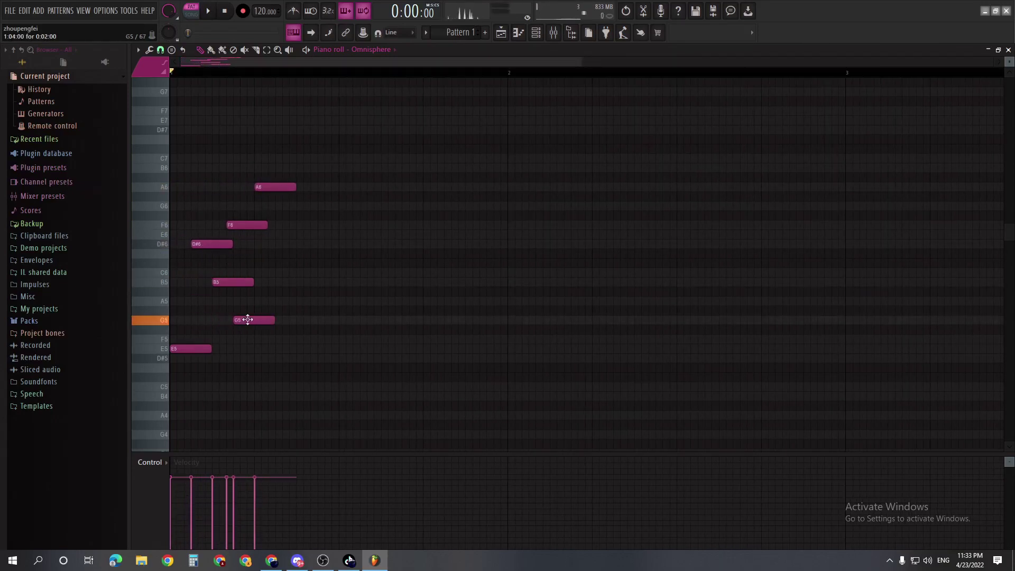
left_click_drag(325, 225, 318, 225)
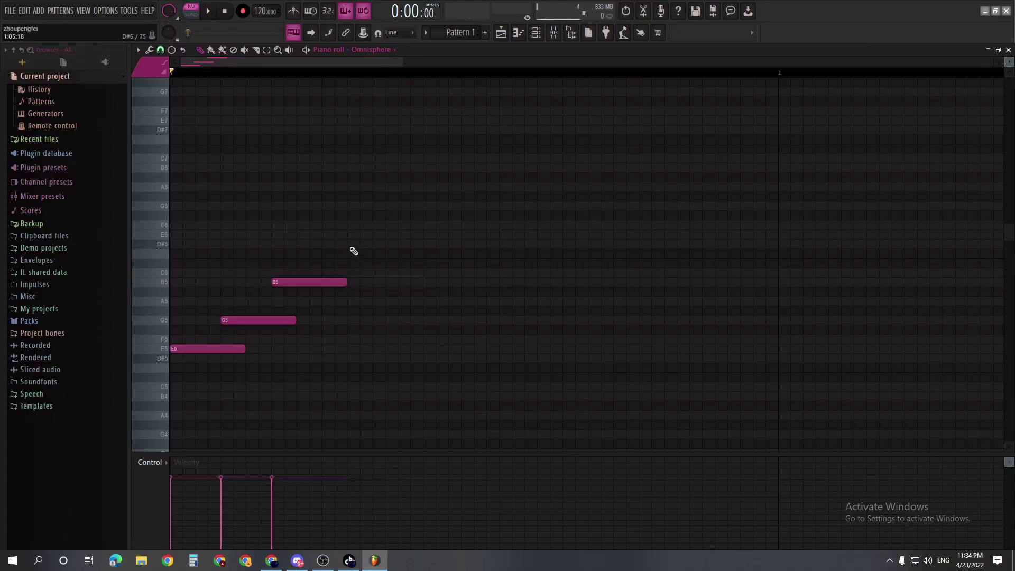
Step: Change the highlighted scale in the piano roll to Minor Natural (Aeolian)
left_click(139, 50)
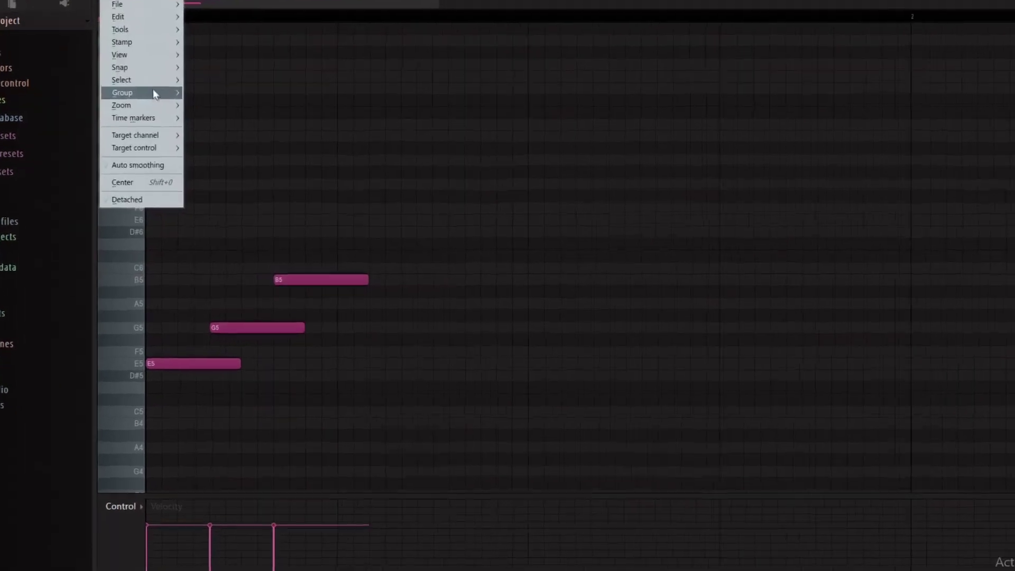
mouse_move(169, 103)
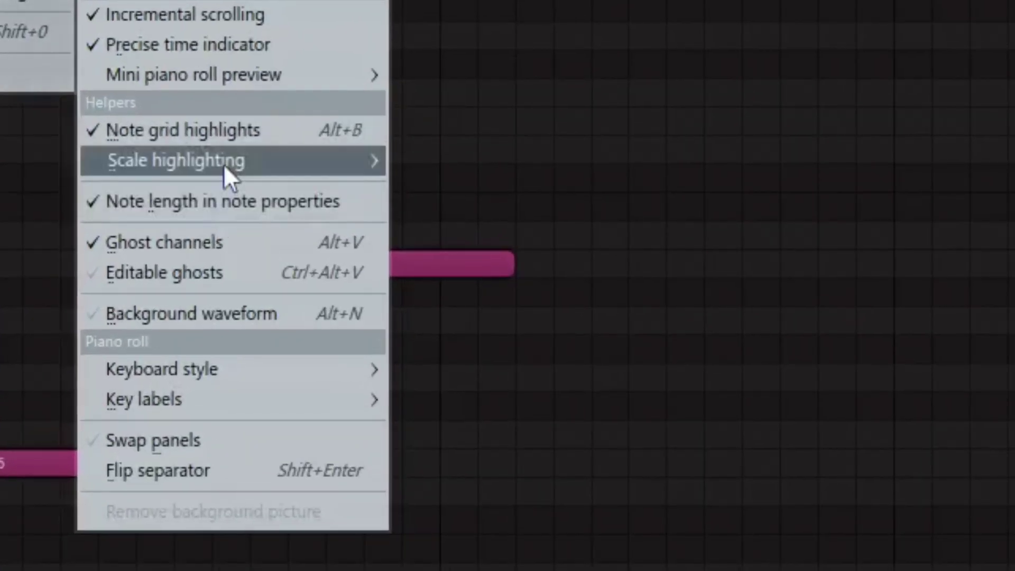
mouse_move(284, 206)
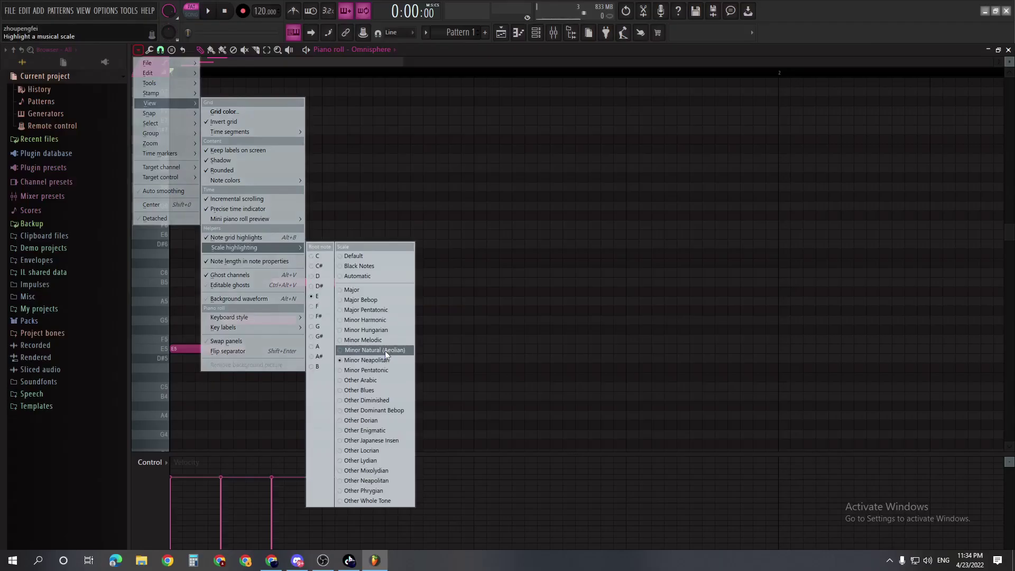
left_click(385, 350)
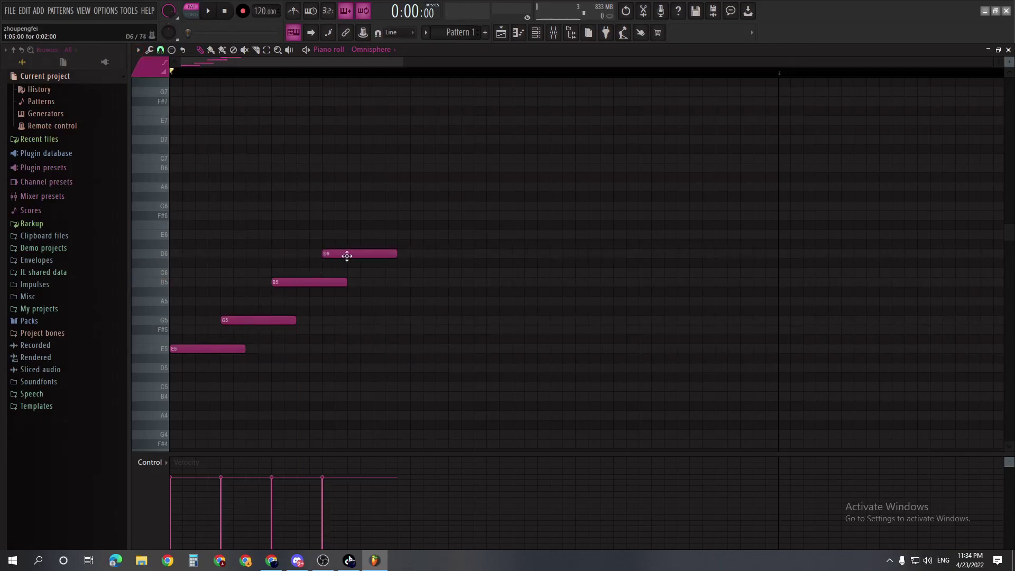
Step: Add a D6 note and rearrange the opening arpeggio to the order E5, B5, G5, D6
scroll(289, 348, "down", 3, "ctrl")
left_click_drag(206, 321, 223, 321)
scroll(224, 319, "up", 4)
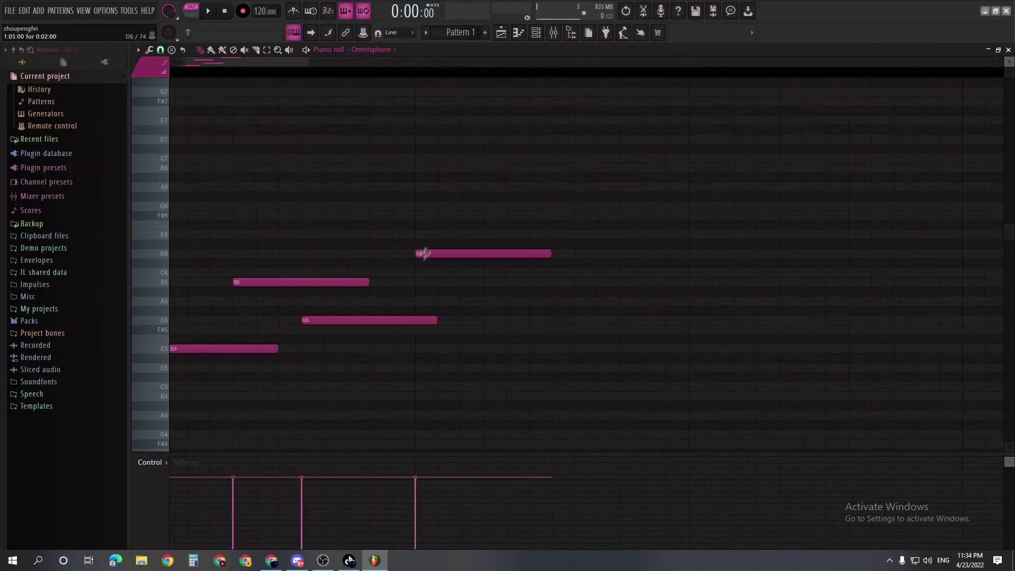
Step: Continue bar 1 with a descending D6, C6, B5, A5 line and shift its notes slightly earlier
scroll(233, 264, "down", 5, "ctrl")
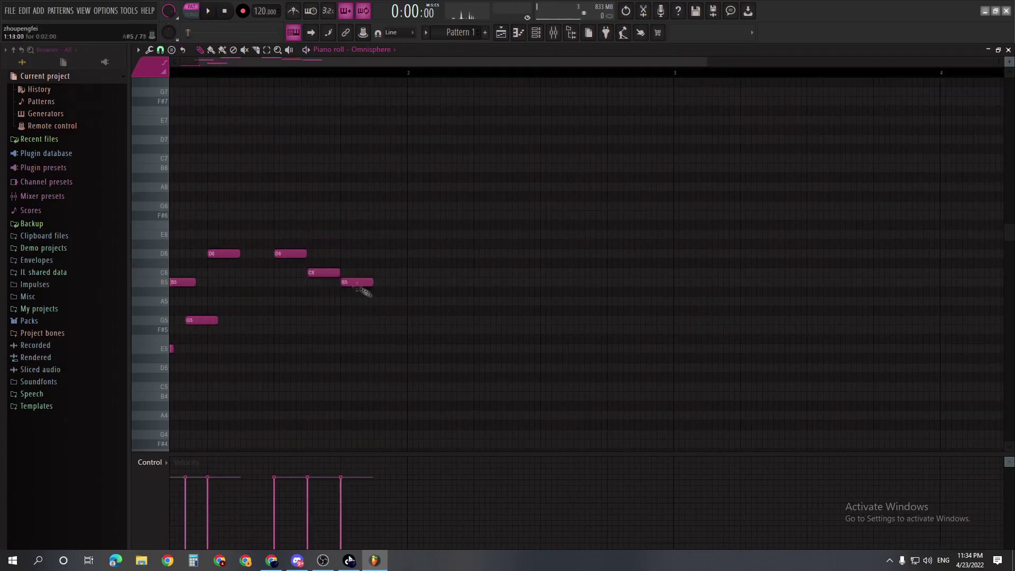
left_click(378, 301)
scroll(362, 342, "down", 3, "ctrl")
left_click_drag(205, 333, 245, 320)
scroll(243, 319, "up", 4, "ctrl")
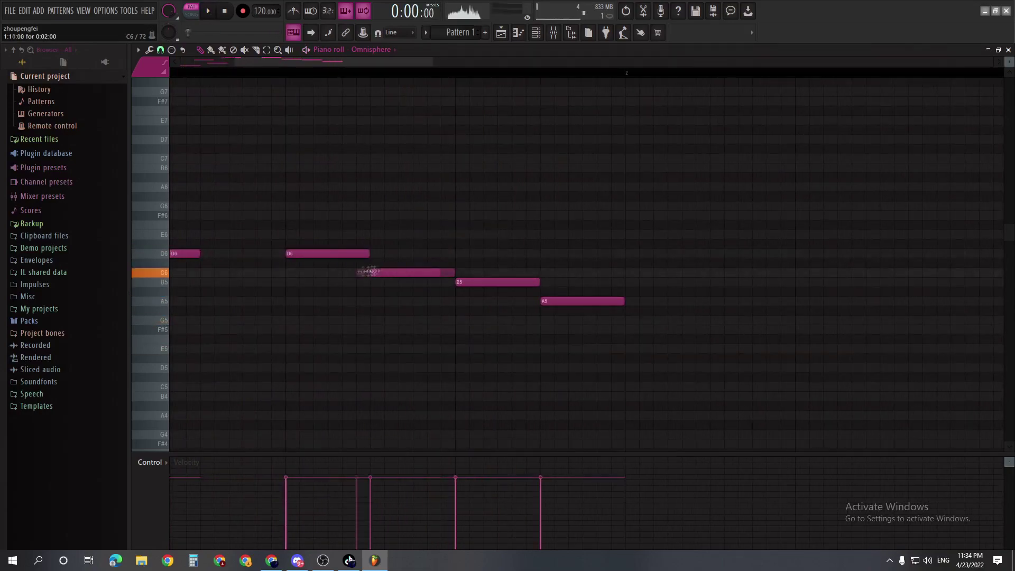
left_click_drag(487, 299, 473, 299)
scroll(472, 301, "down", 4, "ctrl")
Step: Audition the melody and extend it into an eight-bar progression with sustained chords on E5, G5, C5 and B4
key("space")
key("space")
left_click_drag(189, 349, 341, 320)
key("space")
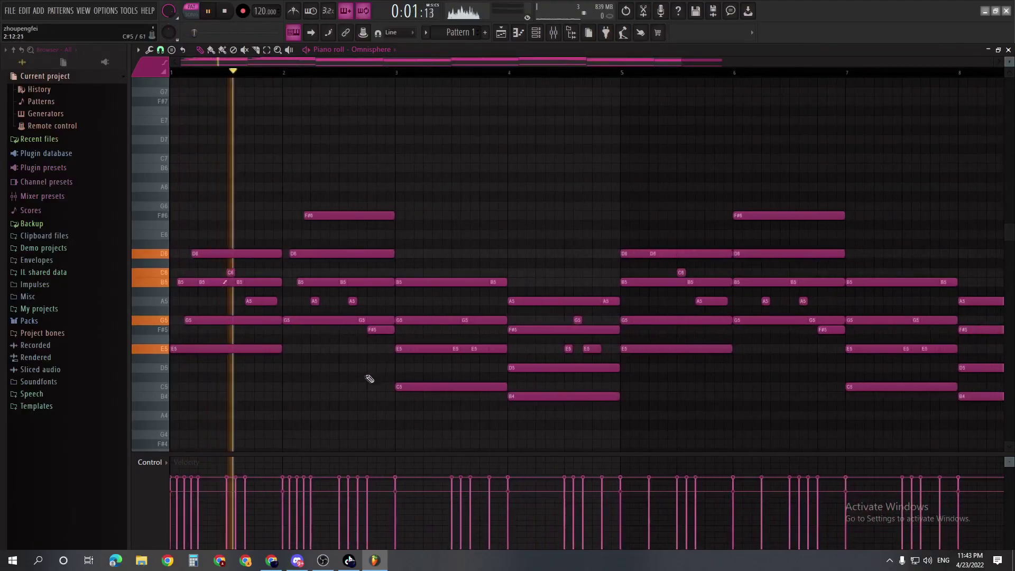
Step: Stagger the sustained chord in bar 3 so C5, G5, E5 and B5 start one after another
scroll(299, 415, "up", 4, "ctrl")
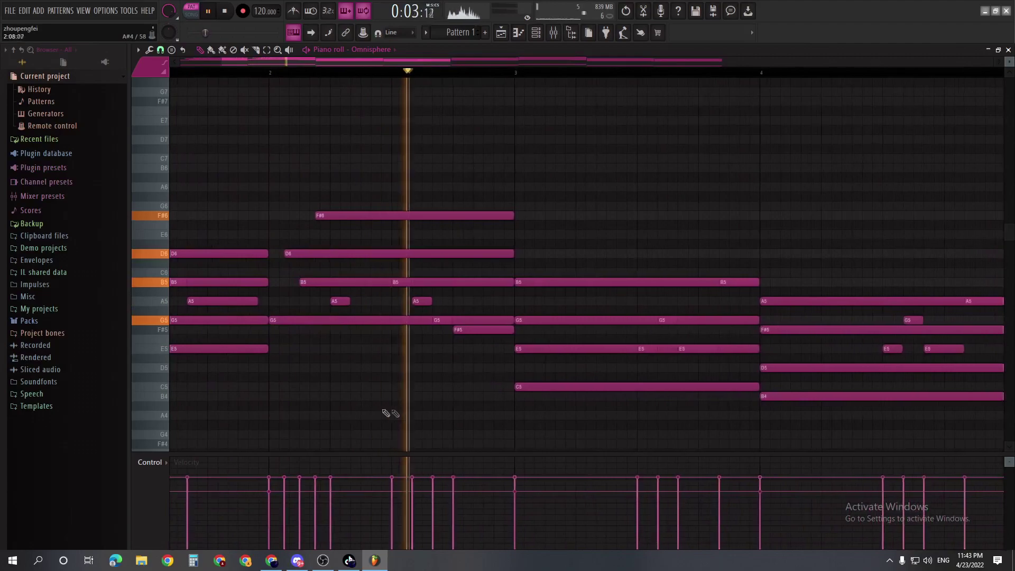
scroll(435, 415, "down", 3, "ctrl")
scroll(439, 416, "up", 4, "ctrl")
key("space")
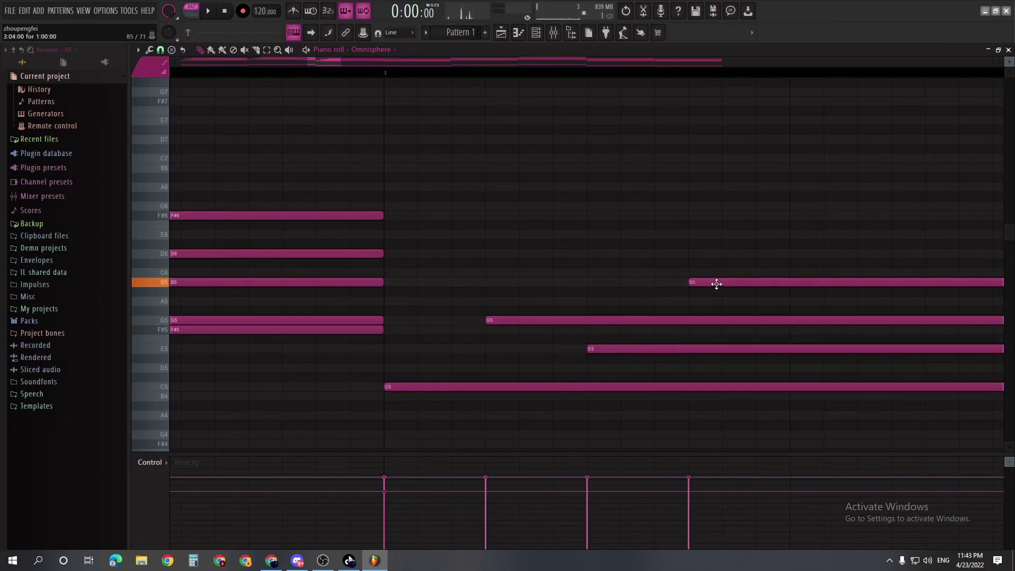
key("space")
scroll(646, 324, "down", 3, "ctrl")
scroll(426, 324, "up", 1, "ctrl")
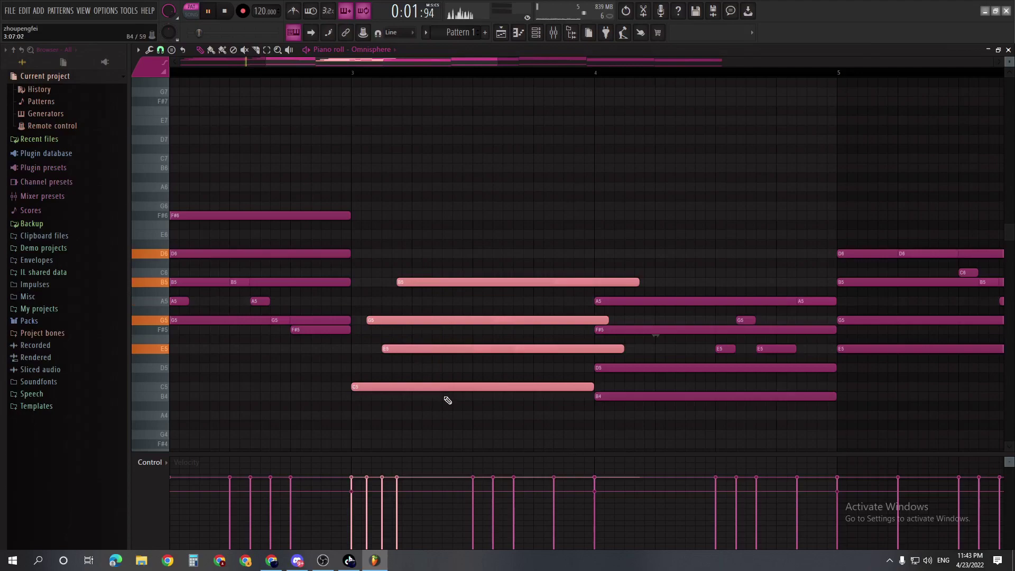
Step: Shorten the sustained B5, G5 and E5 notes of bar 3 so they end at the start of bar 4
scroll(603, 346, "up", 2, "ctrl")
left_click(762, 283, "ctrl")
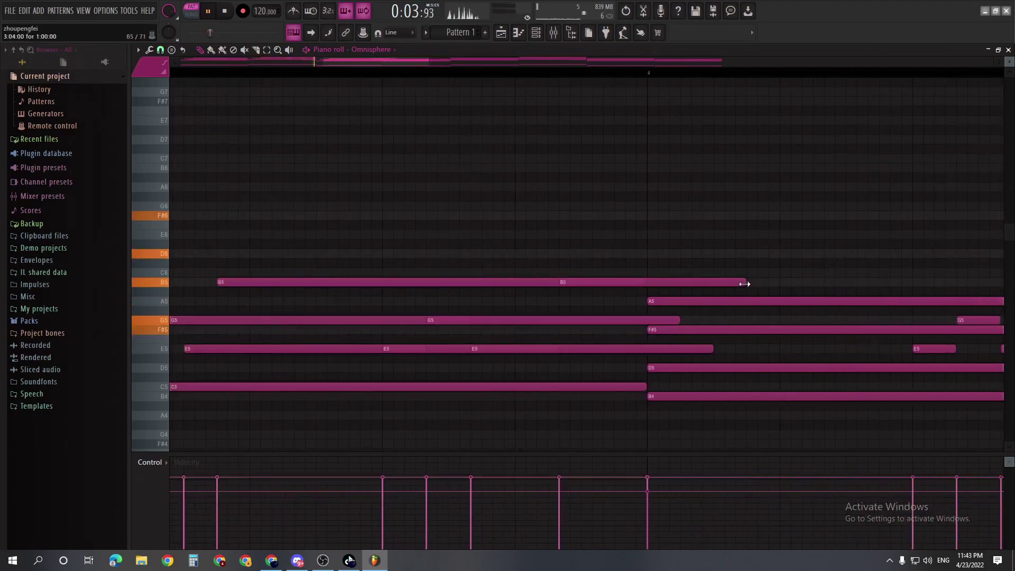
left_click_drag(744, 284, 646, 283)
left_click_drag(679, 320, 645, 320)
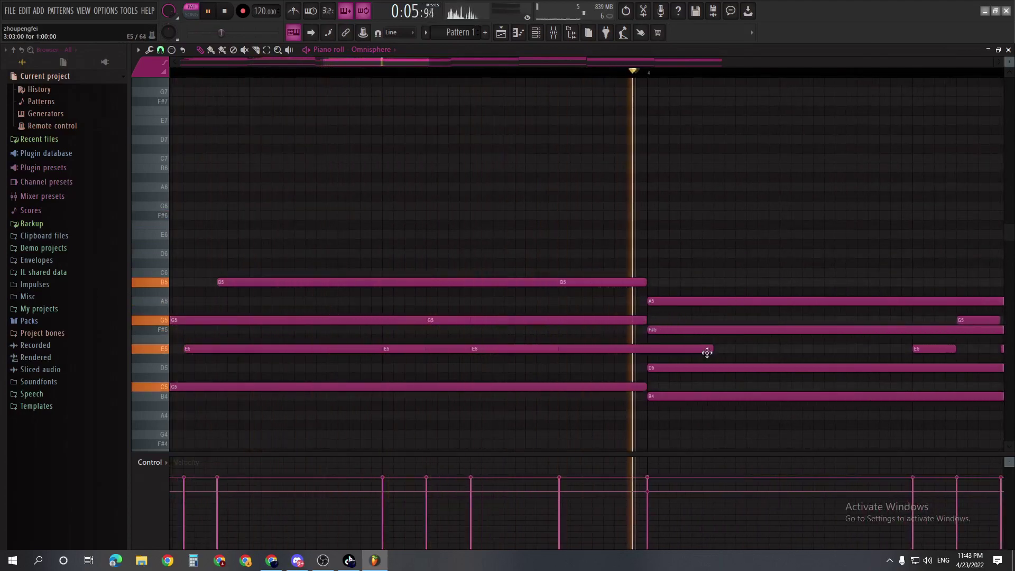
left_click_drag(707, 349, 647, 348)
Step: Stagger the bar 4 chord by delaying F#5 and D5 behind B4, and try a slightly later start for A5
scroll(650, 365, "down", 3, "ctrl")
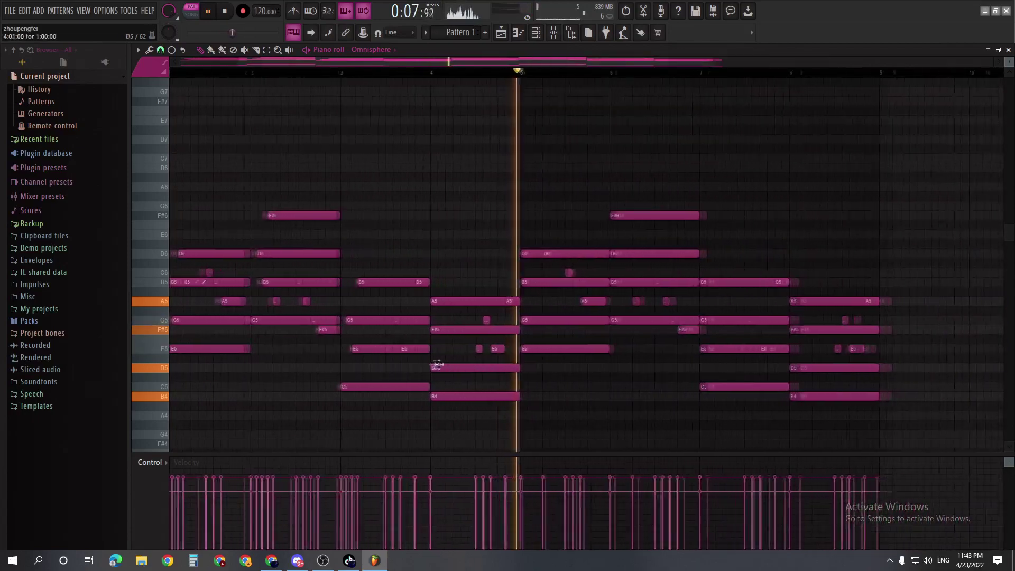
scroll(437, 365, "up", 4, "ctrl")
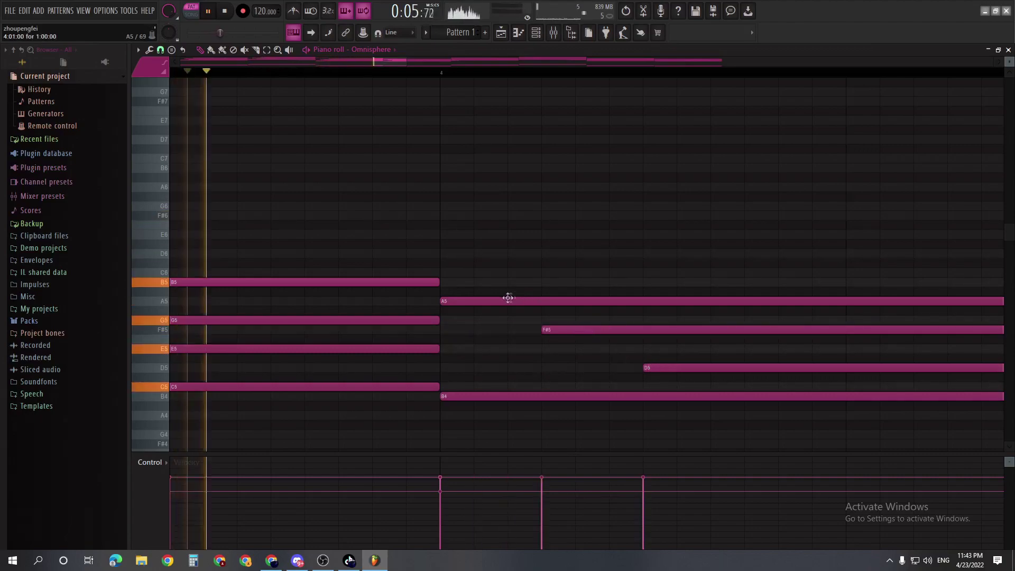
left_click_drag(512, 301, 521, 300)
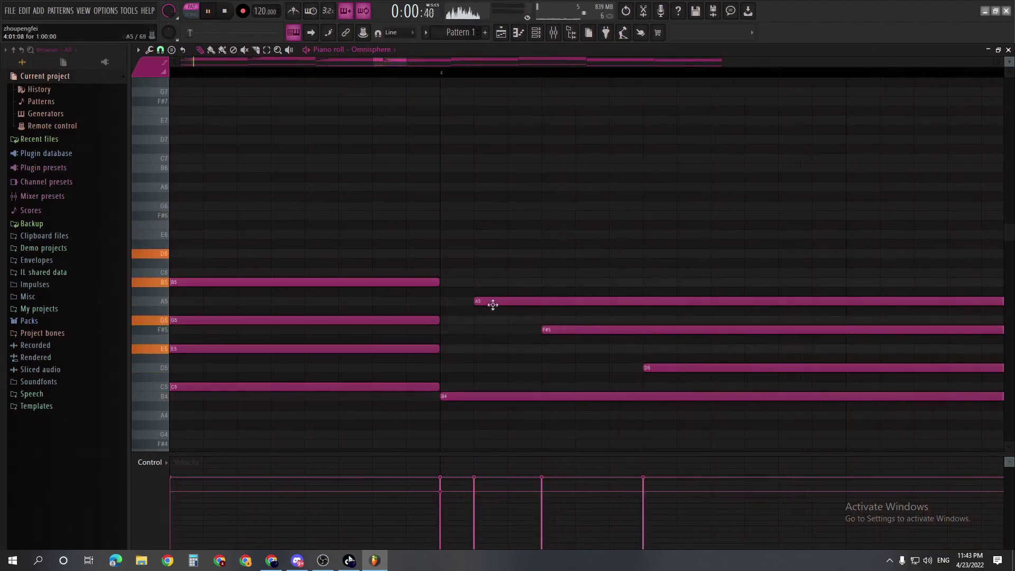
scroll(472, 322, "down", 5, "ctrl")
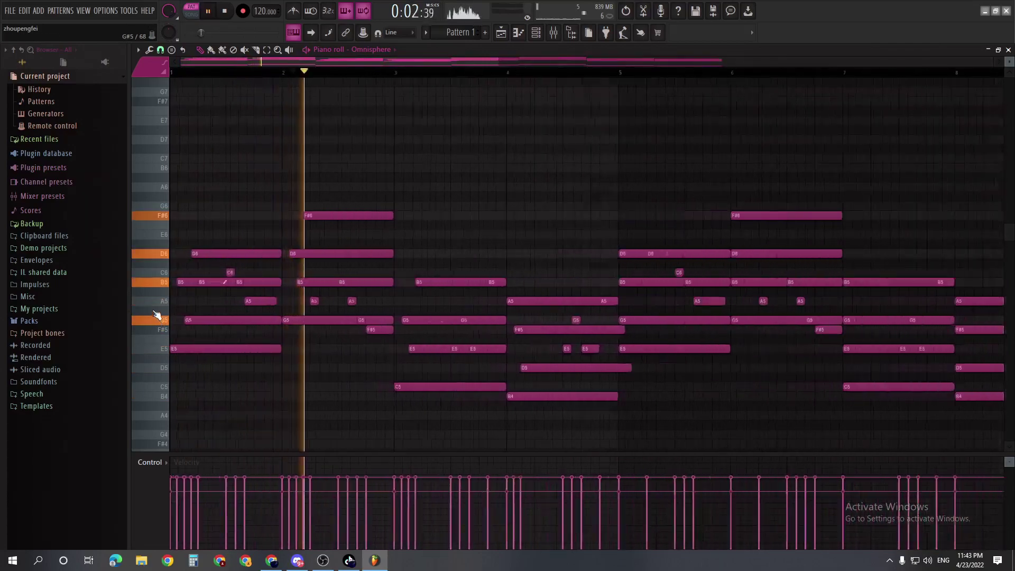
Step: Reorder the staggered chords so D6 starts bar 1, F#6 starts bar 2 and B5 starts bar 3
left_click_drag(256, 251, 136, 253)
left_click_drag(593, 217, 526, 218)
scroll(559, 278, "down", 2)
scroll(560, 278, "down", 2, "ctrl")
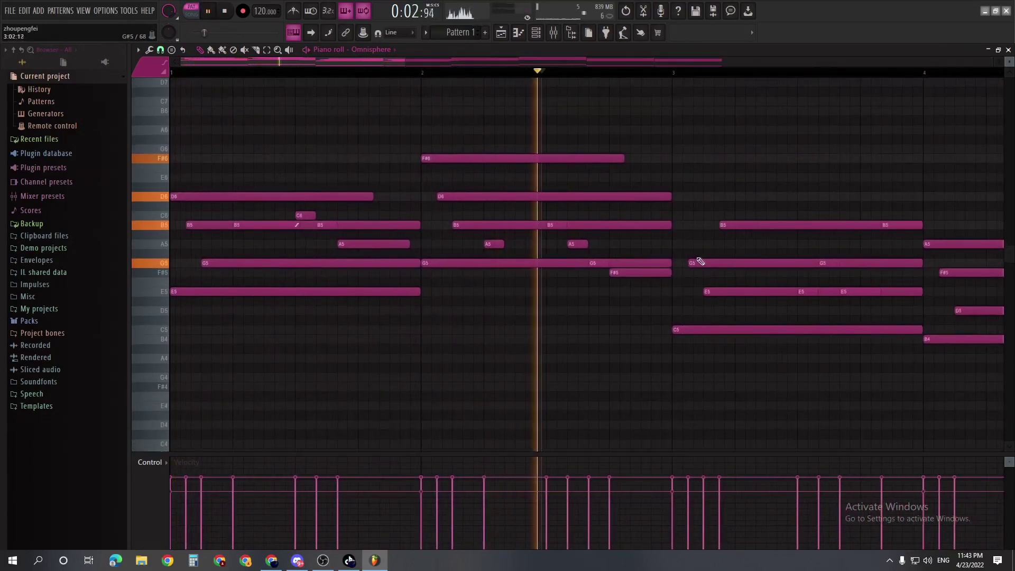
scroll(709, 254, "up", 4, "ctrl")
scroll(646, 288, "down", 5, "ctrl")
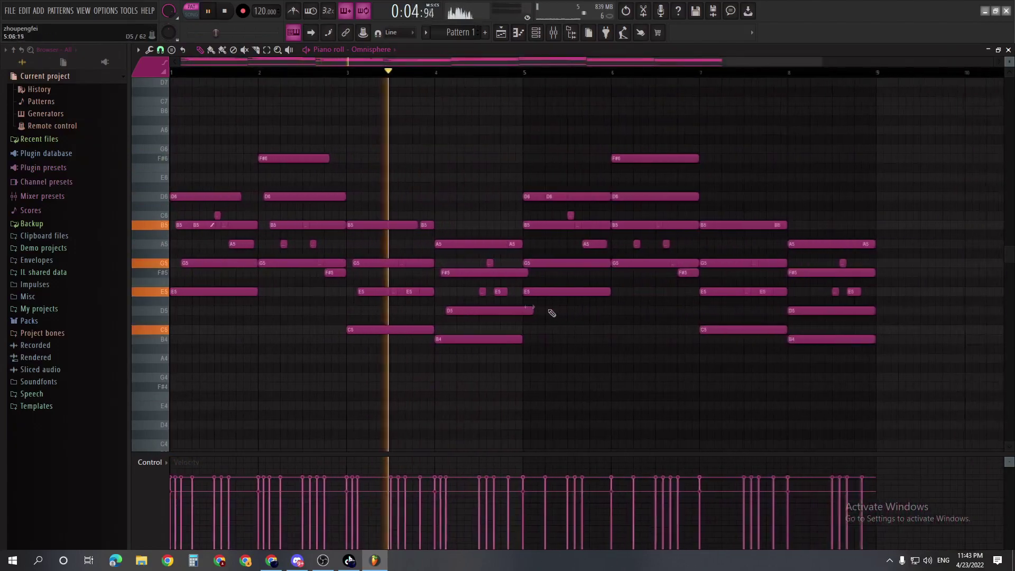
Step: Shorten the sustained F#5 and D5 notes of bar 4 so they end at the start of bar 5
scroll(497, 285, "up", 4, "ctrl")
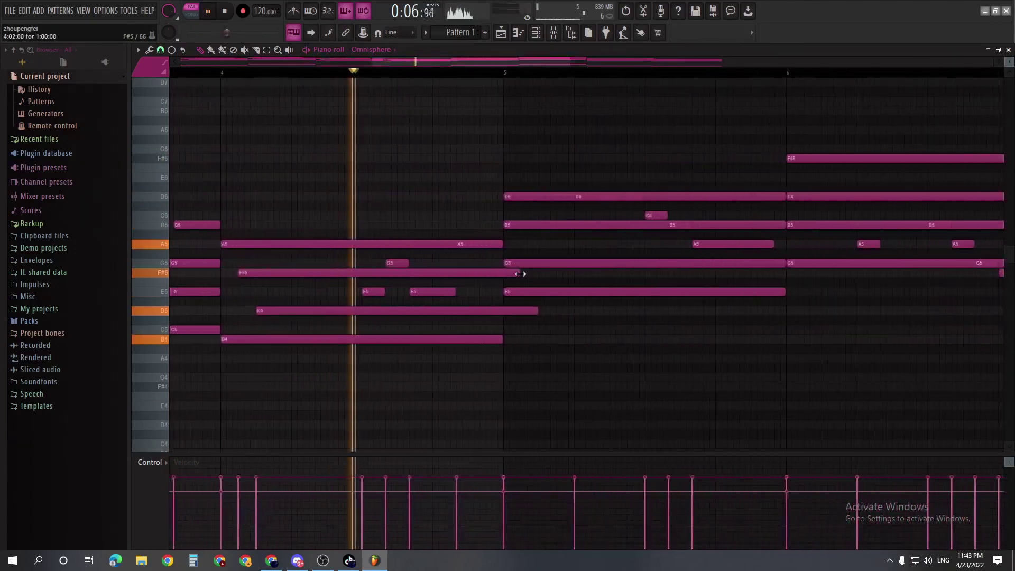
key("space")
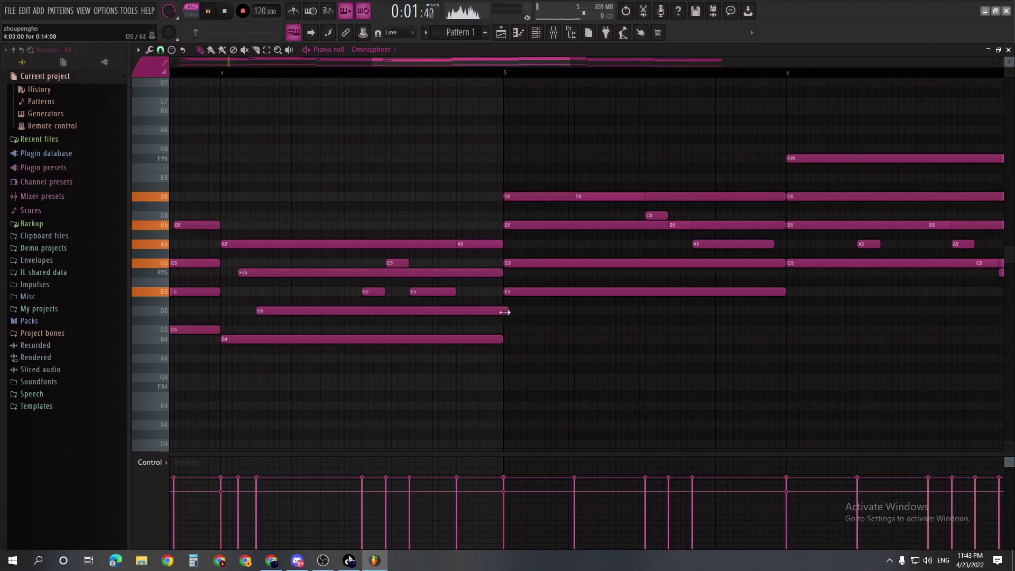
scroll(510, 325, "down", 4, "ctrl")
Step: Delete the old upper notes of bars 5 to 8 and try to duplicate the revised first four bars
left_click_drag(747, 118, 467, 360)
key("Delete")
key("ctrl+b")
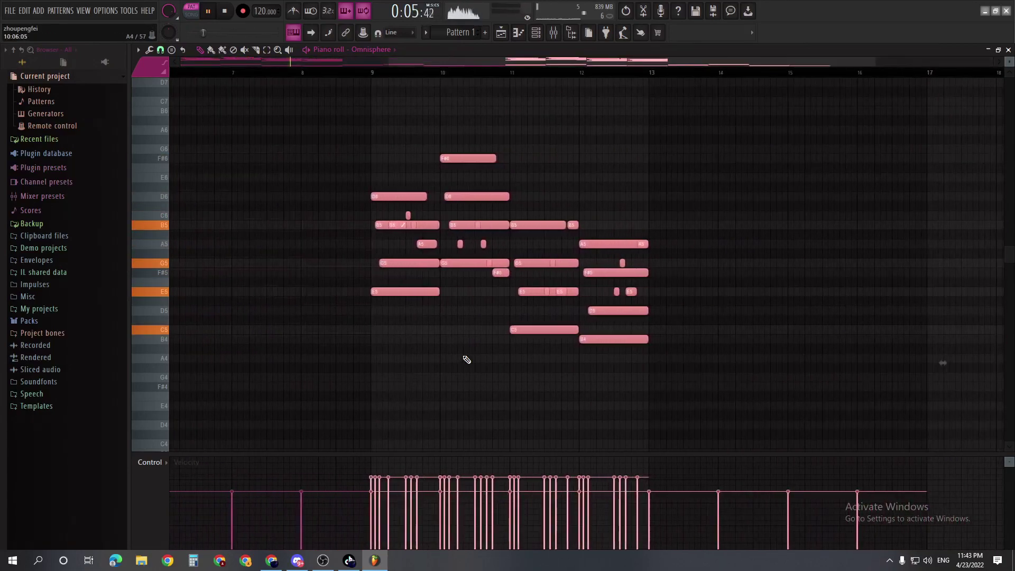
scroll(493, 358, "down", 2, "ctrl")
key("Delete")
Step: Delete the old bass notes in bars 5 to 8 and duplicate bars 1 to 4 into their place
scroll(478, 328, "down", 6)
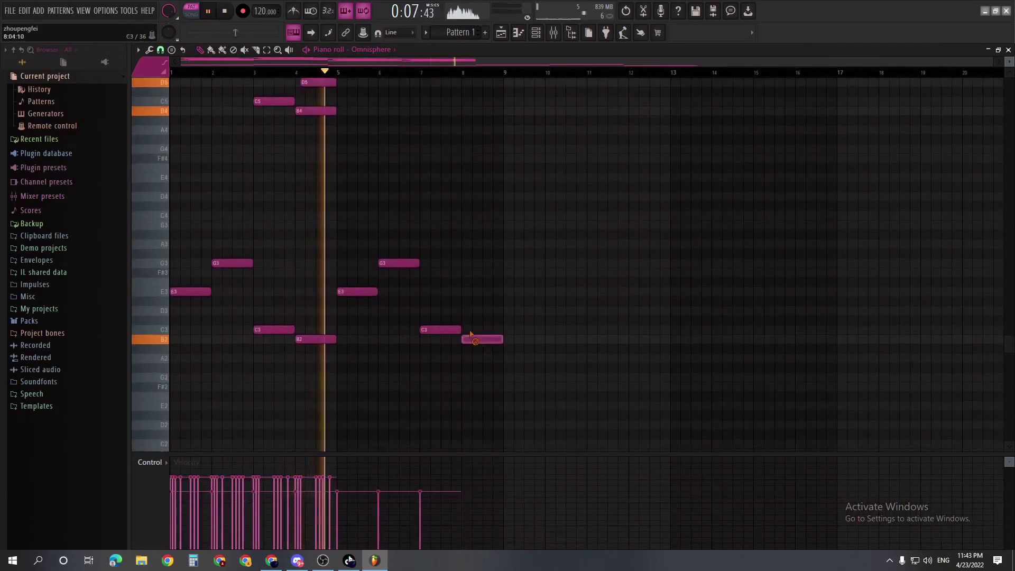
scroll(434, 329, "up", 2, "ctrl")
key("ctrl+b")
scroll(459, 344, "down", 1, "ctrl")
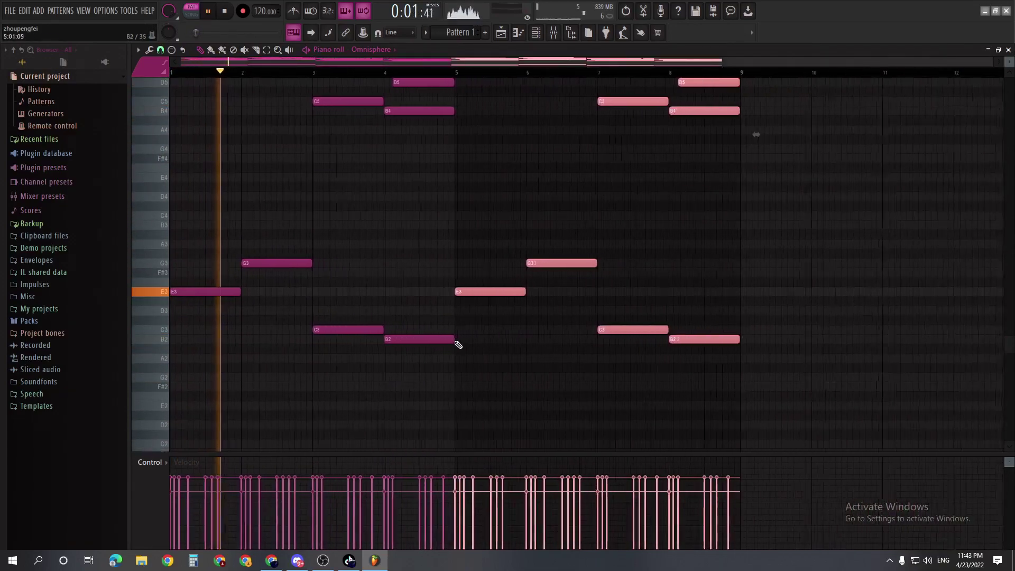
left_click(468, 364, "ctrl")
scroll(452, 354, "up", 3)
scroll(421, 327, "up", 3)
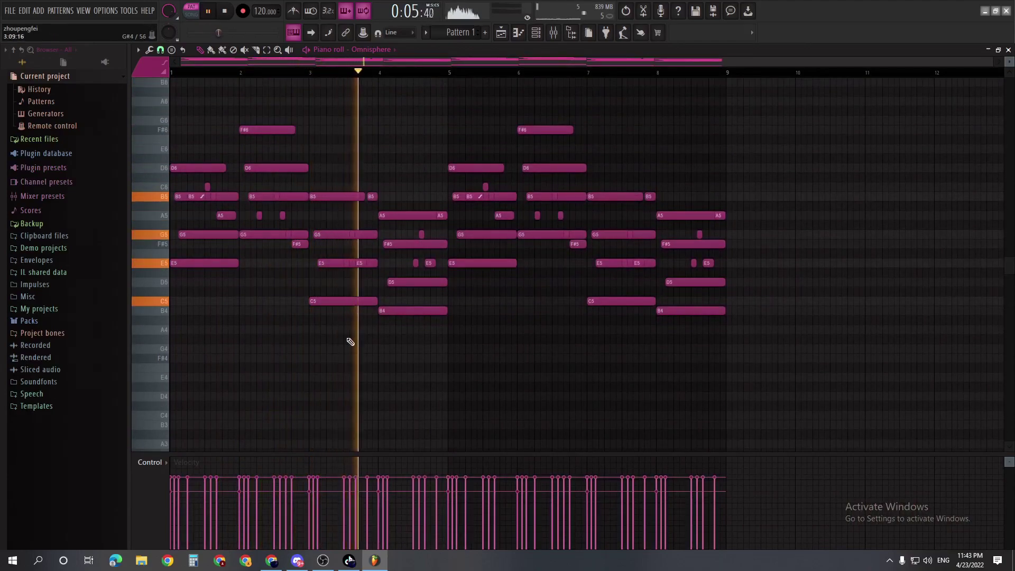
scroll(382, 354, "up", 3)
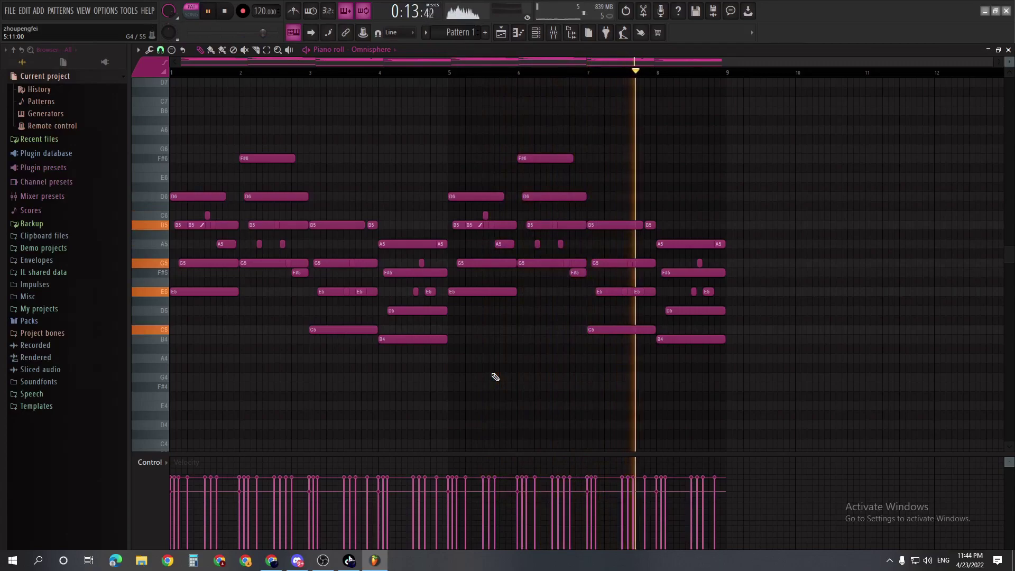
Step: Reverse the whole eight-bar melody by flipping it horizontally with the score flipper, and audition it
left_click(535, 33)
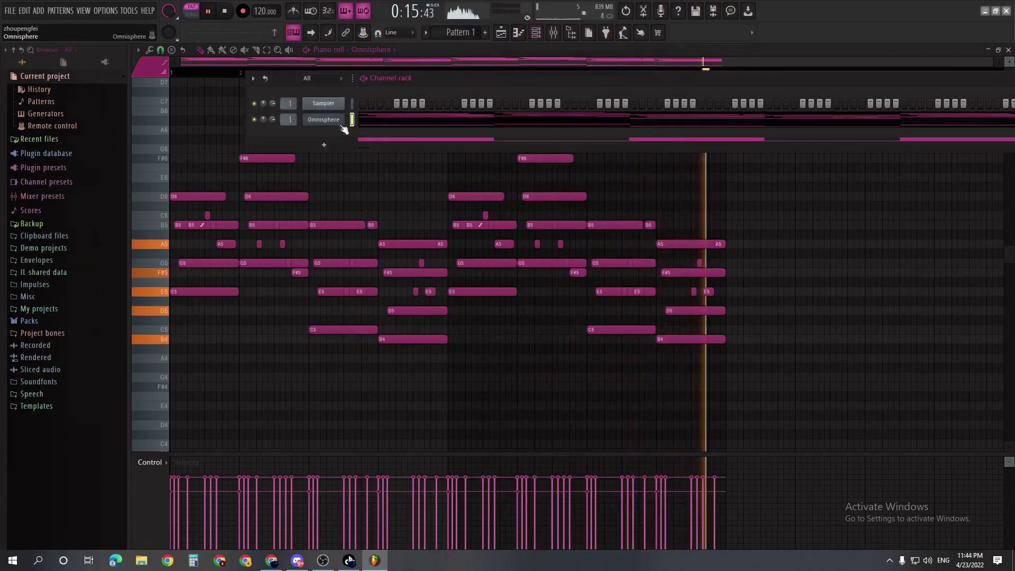
left_click(553, 33)
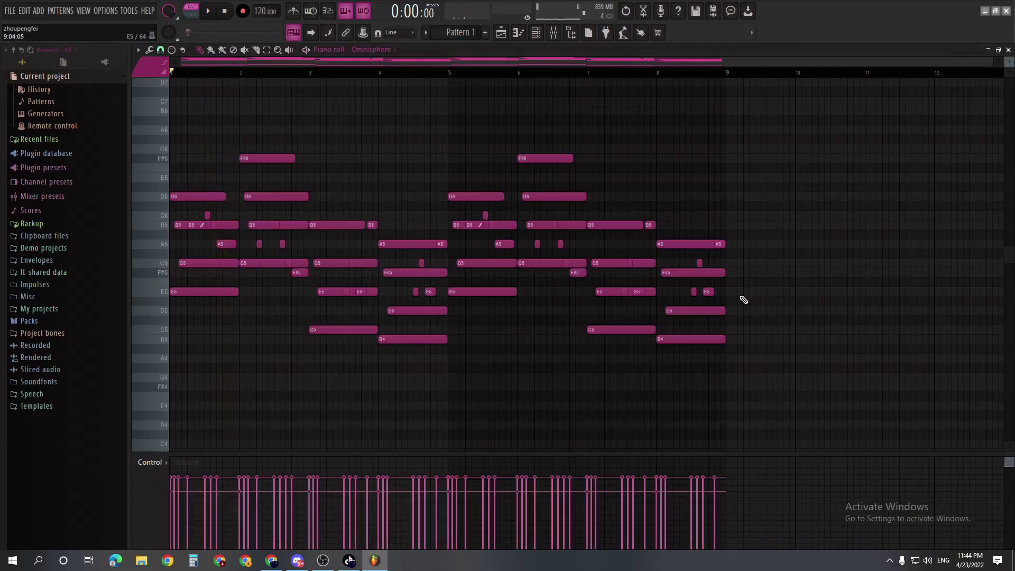
key("alt+y")
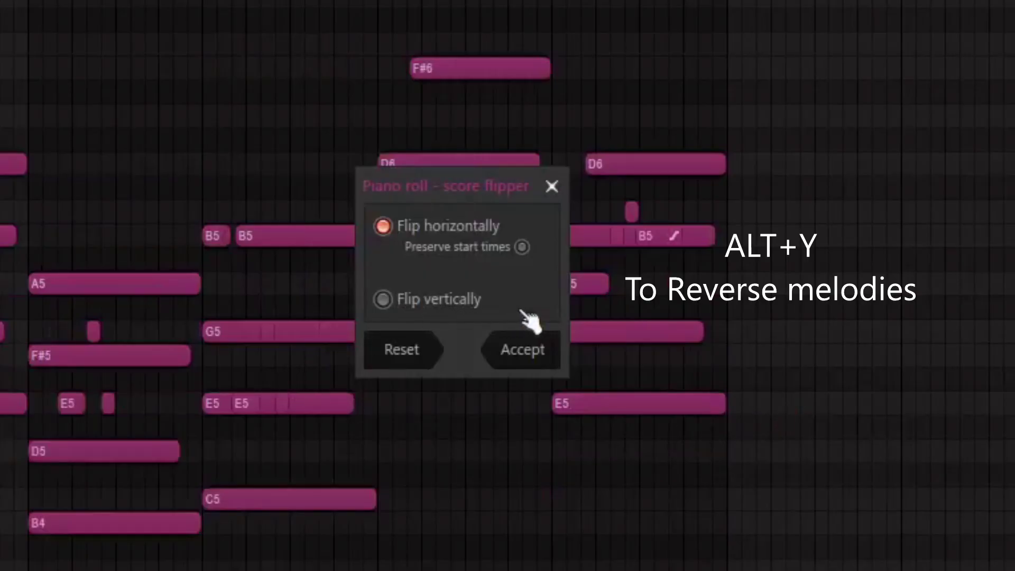
left_click(525, 363)
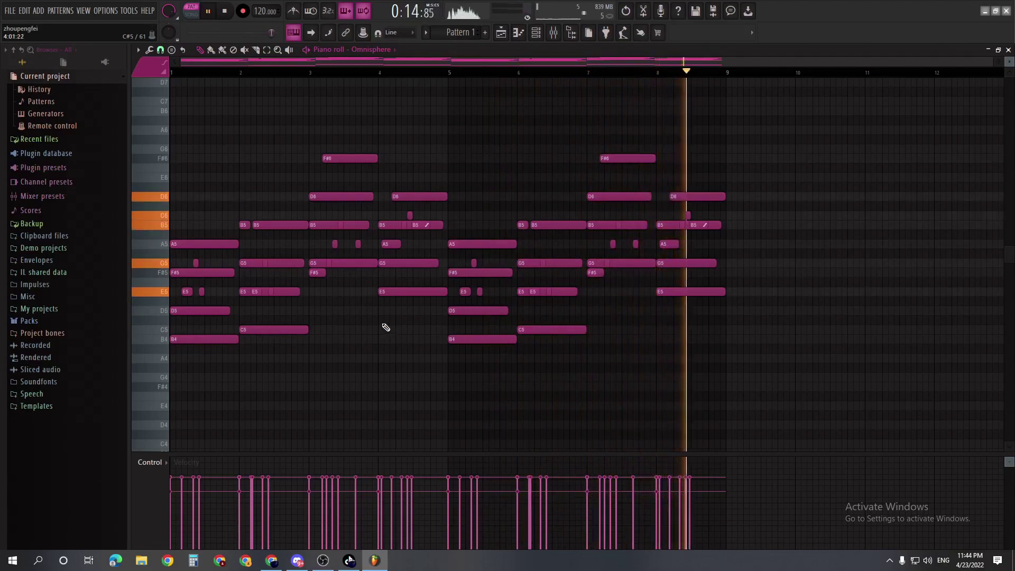
scroll(373, 343, "down", 5)
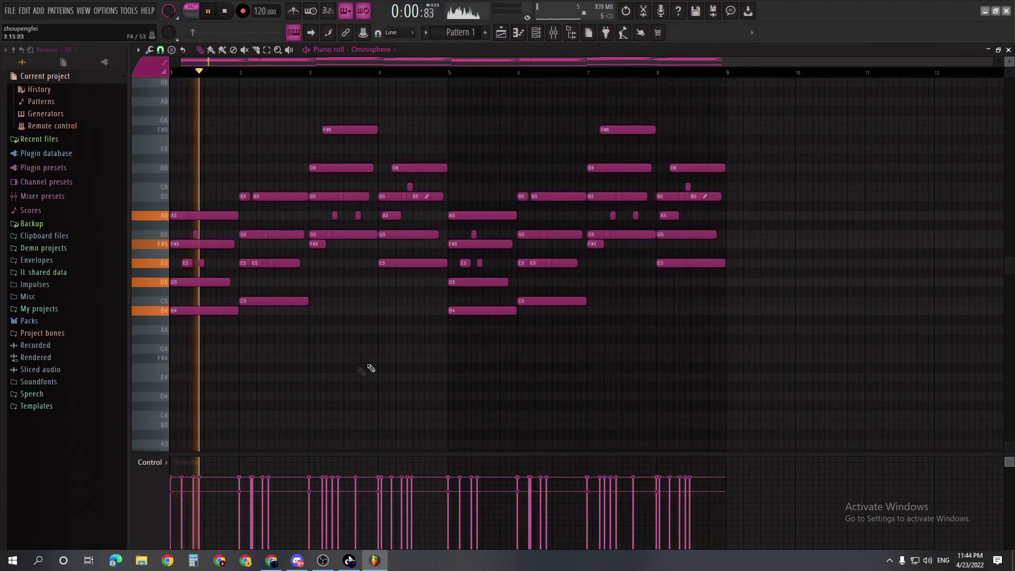
Step: Render Pattern 1 to an audio clip from the playlist's pattern list
key("F7")
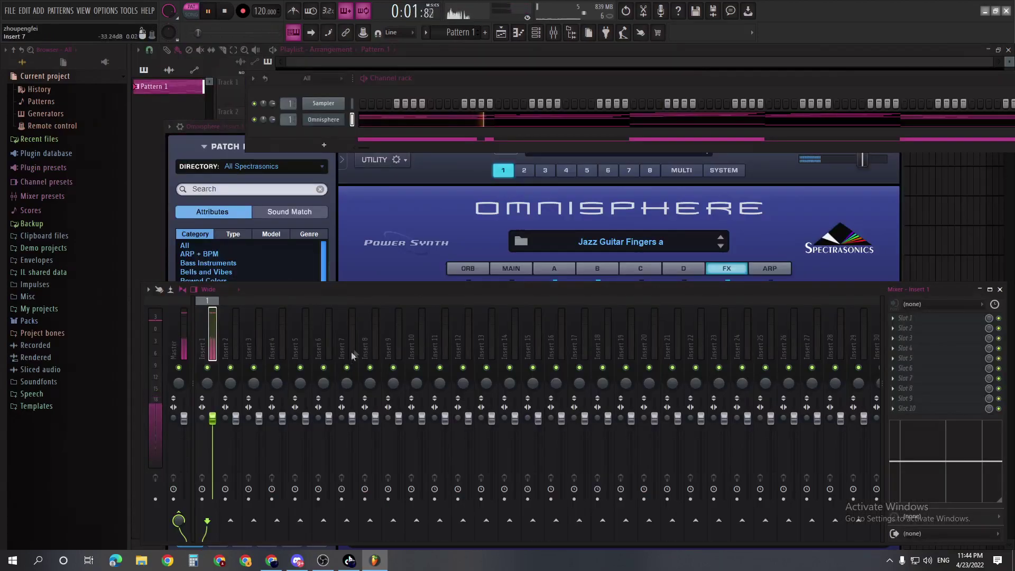
left_click(895, 160)
left_click(894, 127)
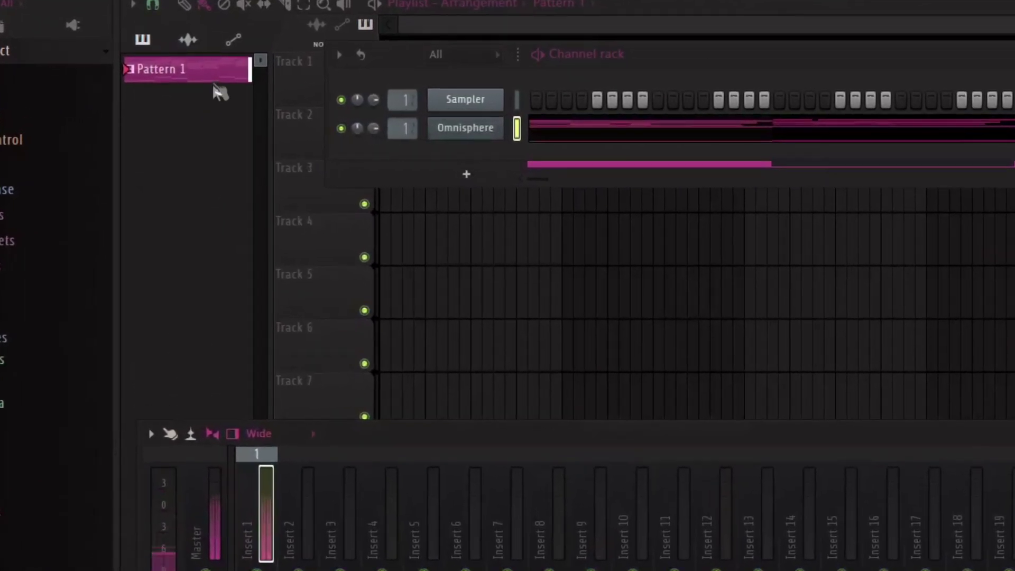
right_click(212, 79)
left_click(352, 411)
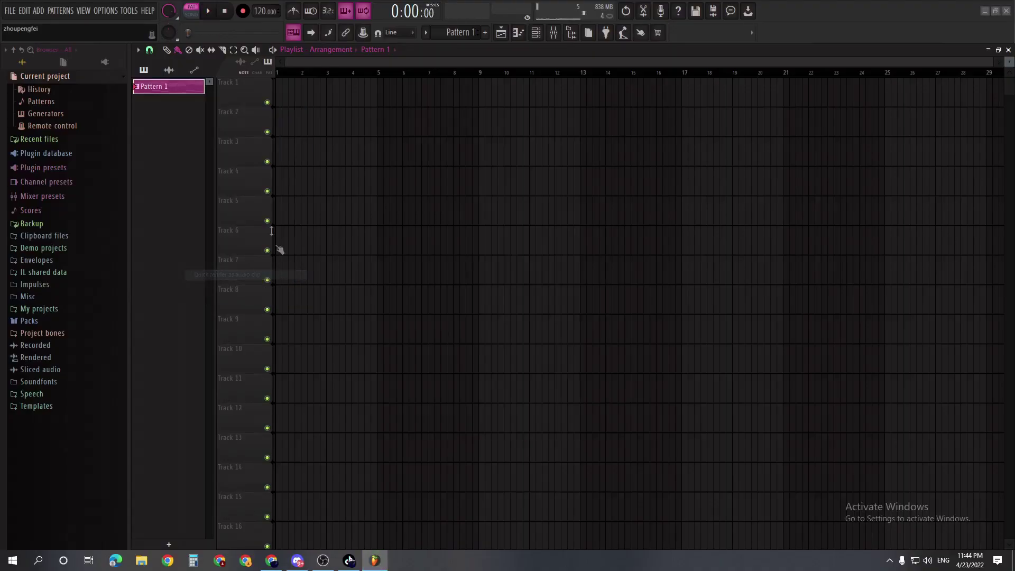
Step: Place the rendered Pattern 1 audio clip on Track 1 and reverse it in its sample settings
left_click_drag(181, 96, 396, 97)
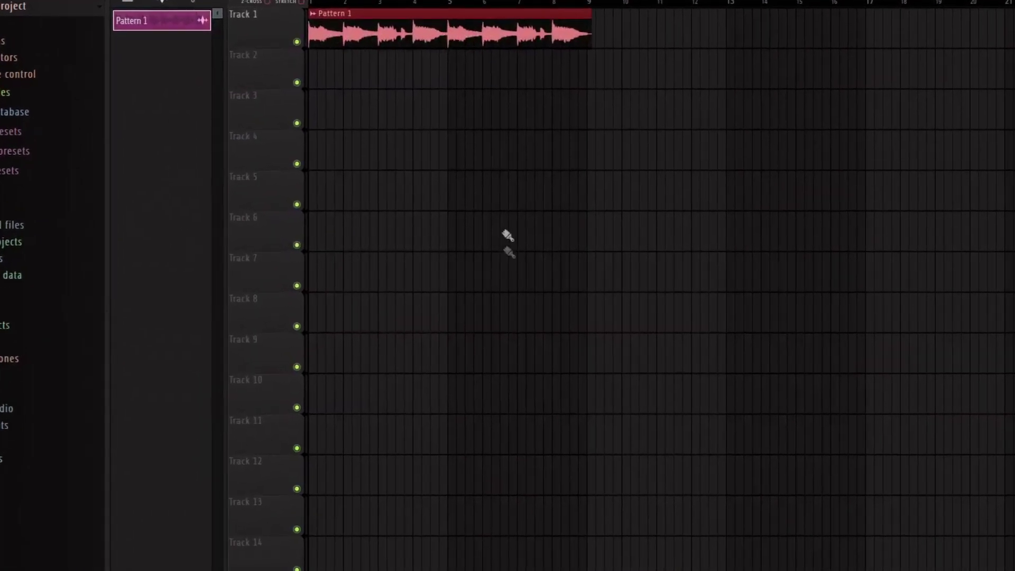
double_click(394, 97)
left_click(561, 260)
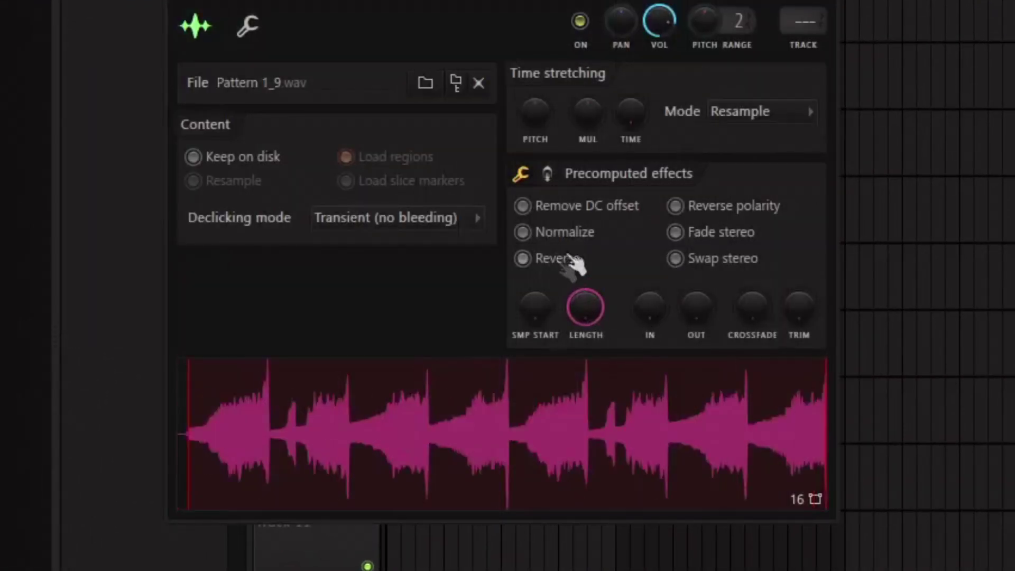
key("Escape")
Step: Trim the reversed audio clip to eight bars, align it to bar 1 on Track 1, and place Pattern 1 beneath it on Track 2
left_click_drag(515, 100, 558, 101)
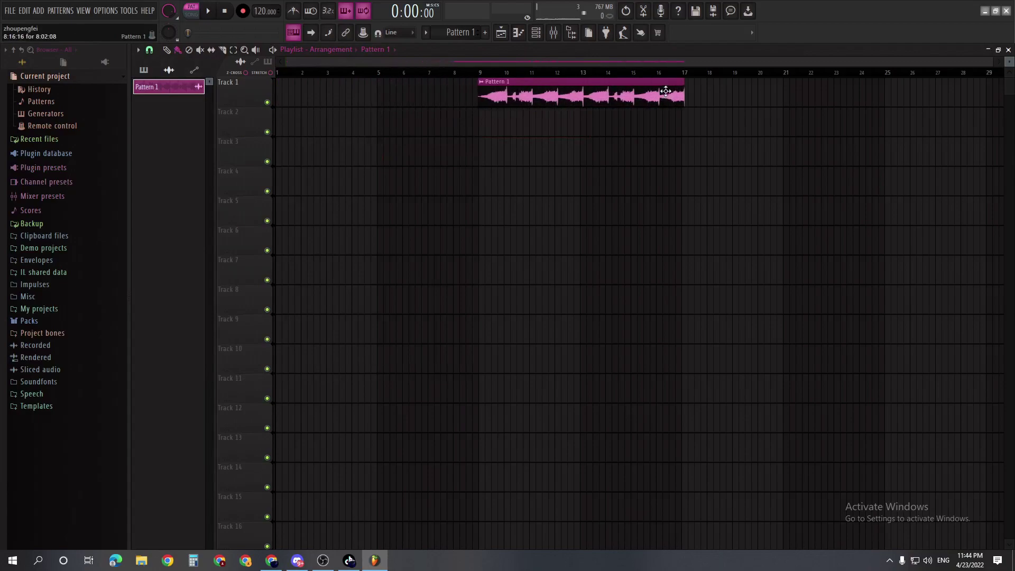
scroll(665, 92, "up", 5, "ctrl")
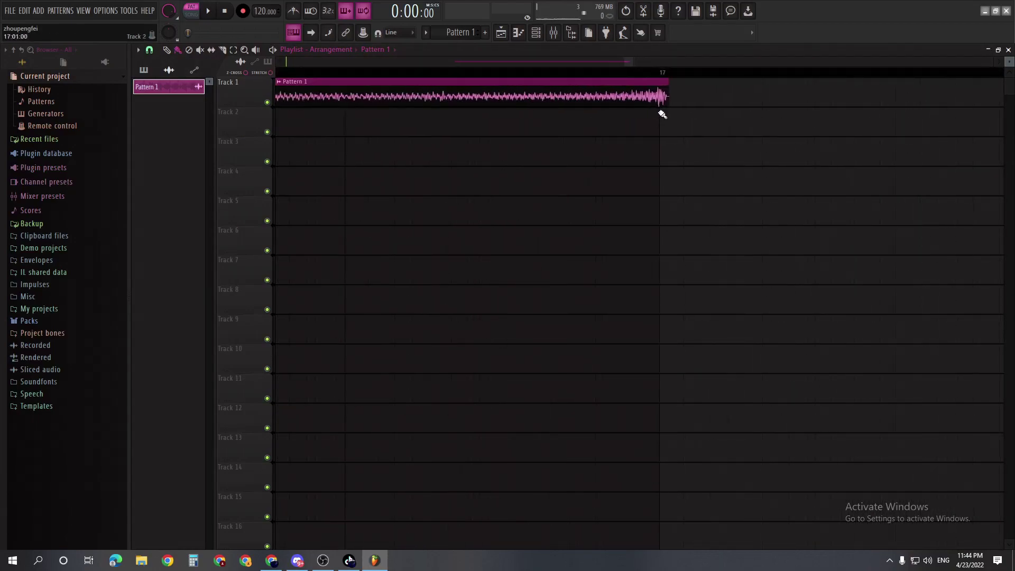
scroll(391, 151, "down", 8, "ctrl")
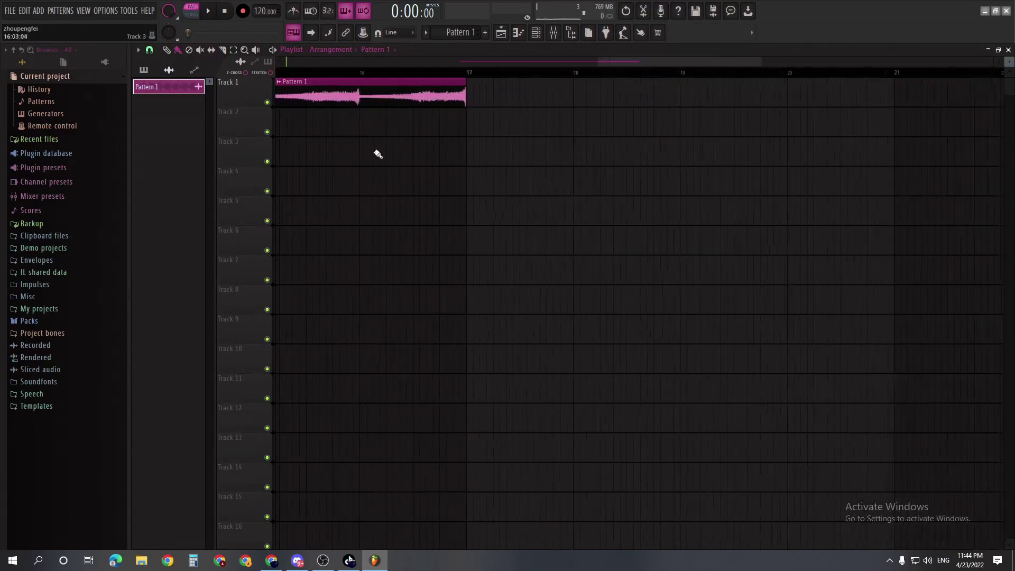
scroll(449, 113, "up", 6, "ctrl")
scroll(505, 112, "up", 3, "ctrl")
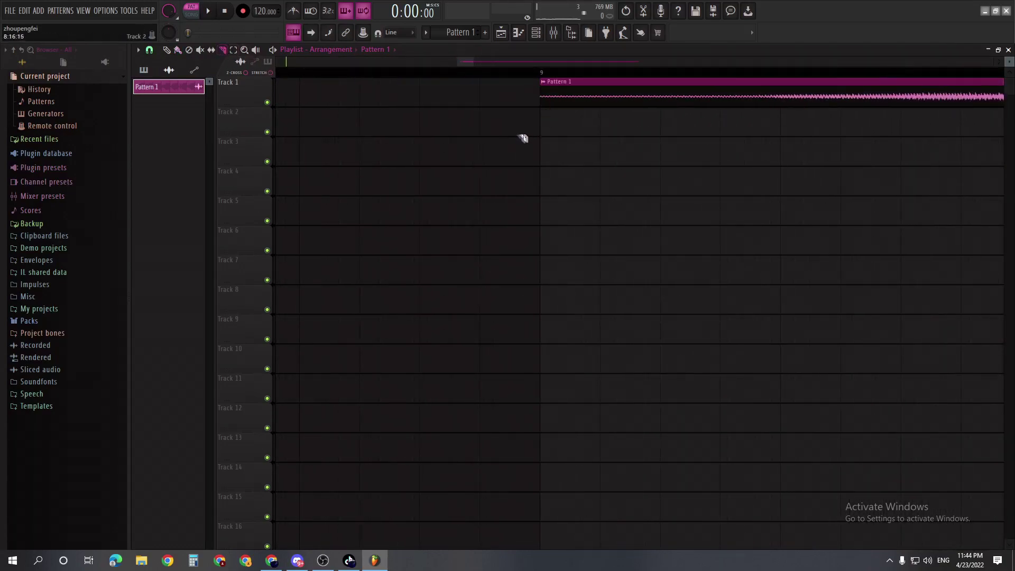
scroll(522, 138, "down", 5, "ctrl")
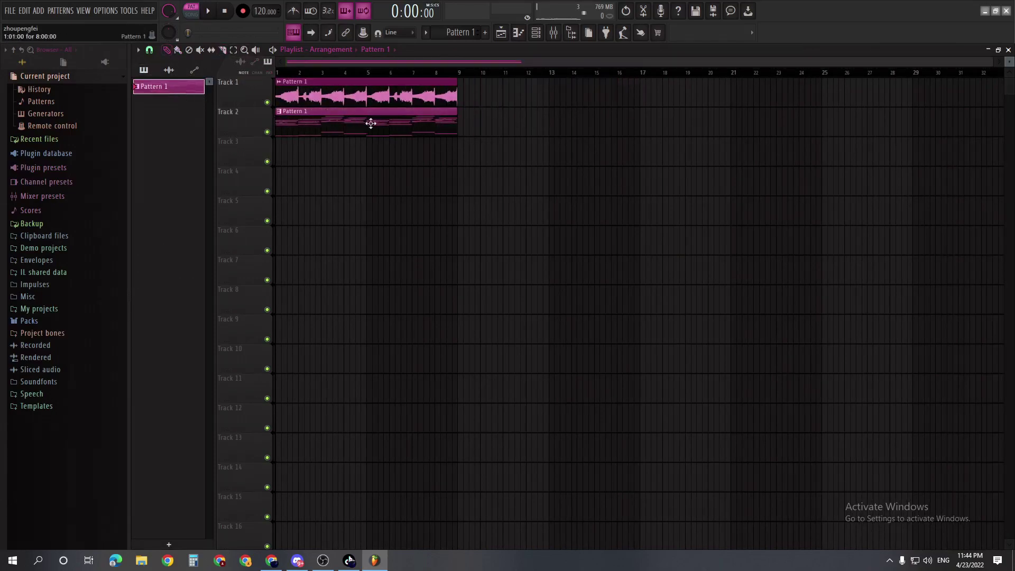
Step: Flip Pattern 1's notes horizontally back to their original order and play the arrangement with the reversed clip
double_click(371, 123)
key("alt+y")
left_click(642, 269)
key("space")
key("F5")
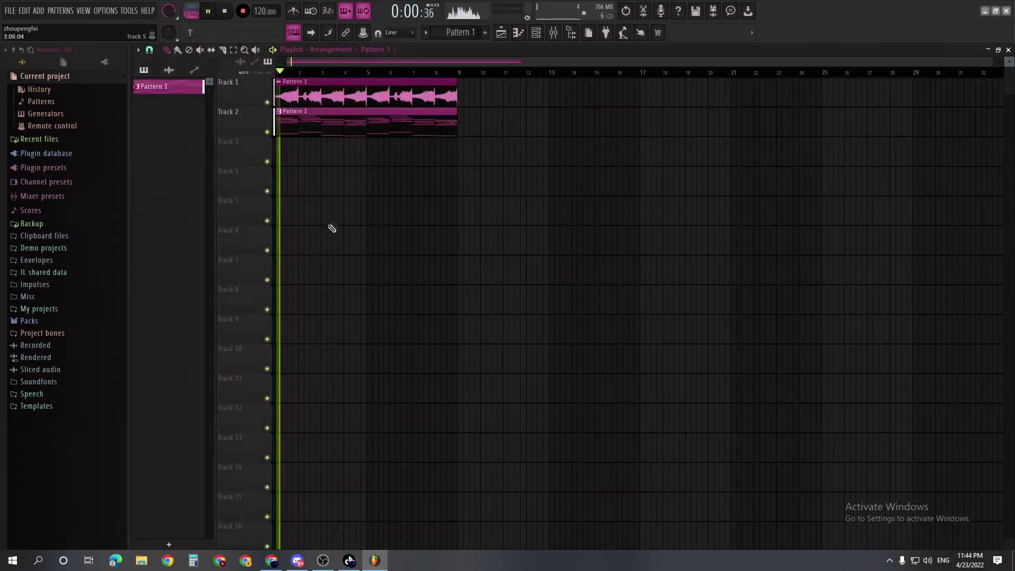
Step: Route the reversed Pattern 1 audio clip to mixer Insert 2
double_click(337, 95)
left_click(470, 140)
left_click(553, 32)
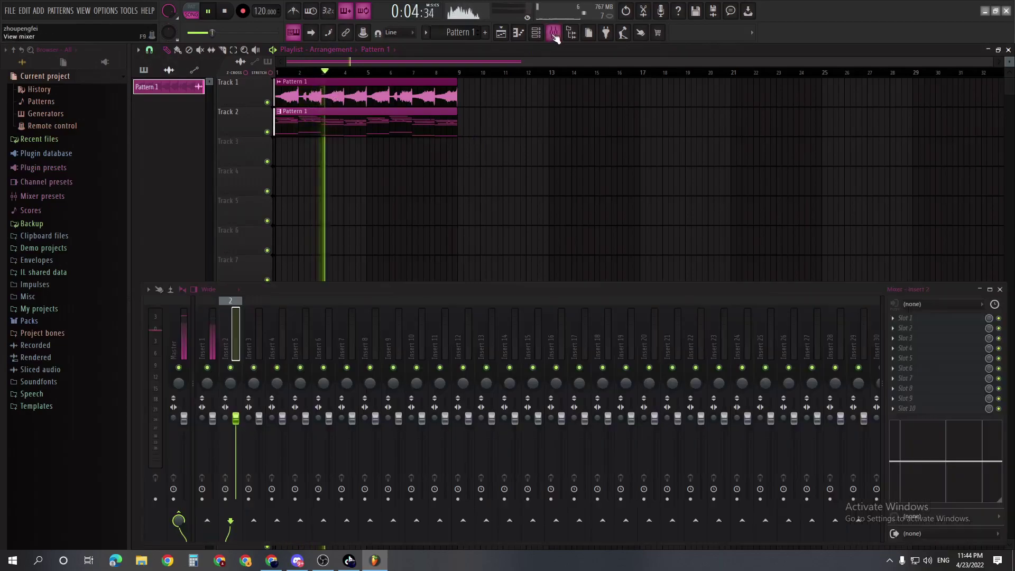
Step: Load Fruity parametric EQ 2 in the first effect slot of Insert 2 and display its controls
left_click(904, 318)
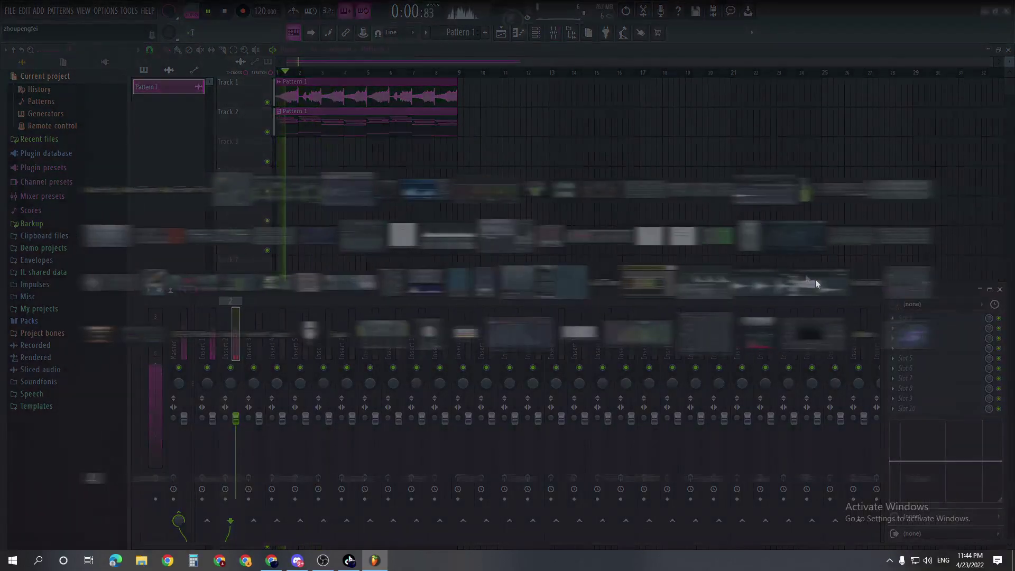
double_click(825, 240)
right_click(839, 243)
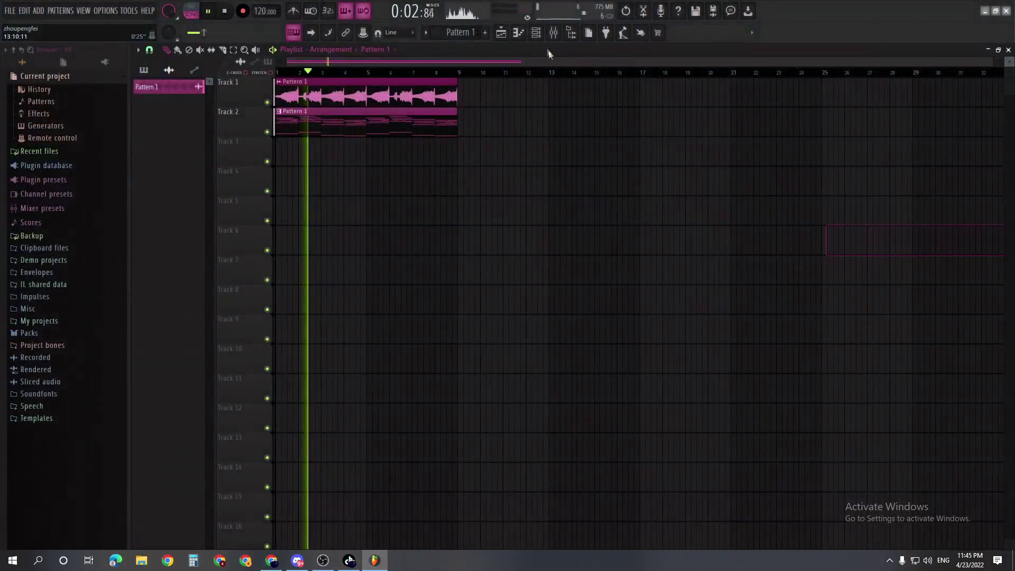
key("F9")
left_click(921, 319)
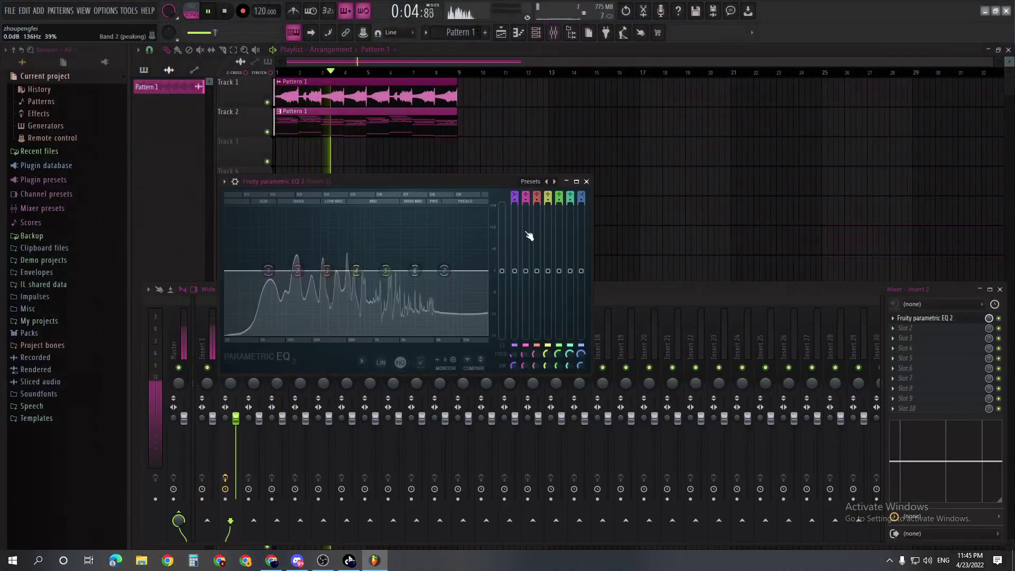
Step: Apply the 40Hz + 18kHz cut preset to the EQ and narrow the passband, lowering the high cut to about 1702 Hz
left_click(526, 183)
left_click(549, 241)
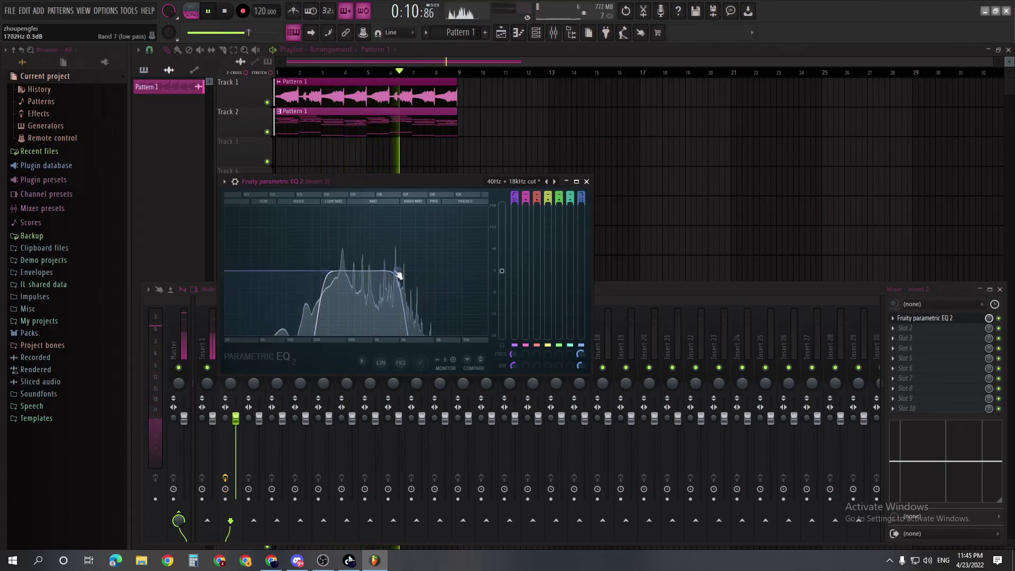
left_click(211, 353)
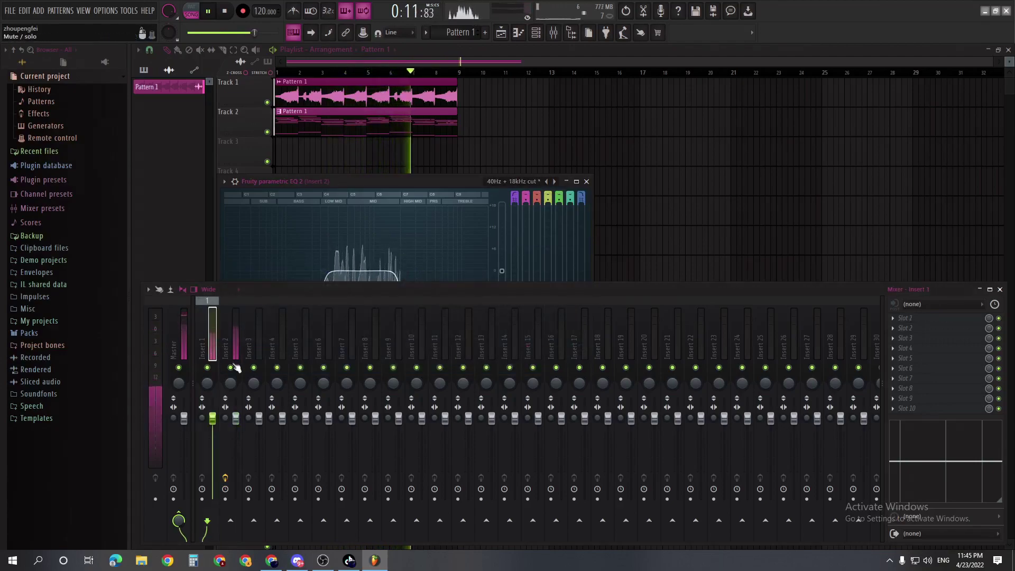
left_click(329, 279)
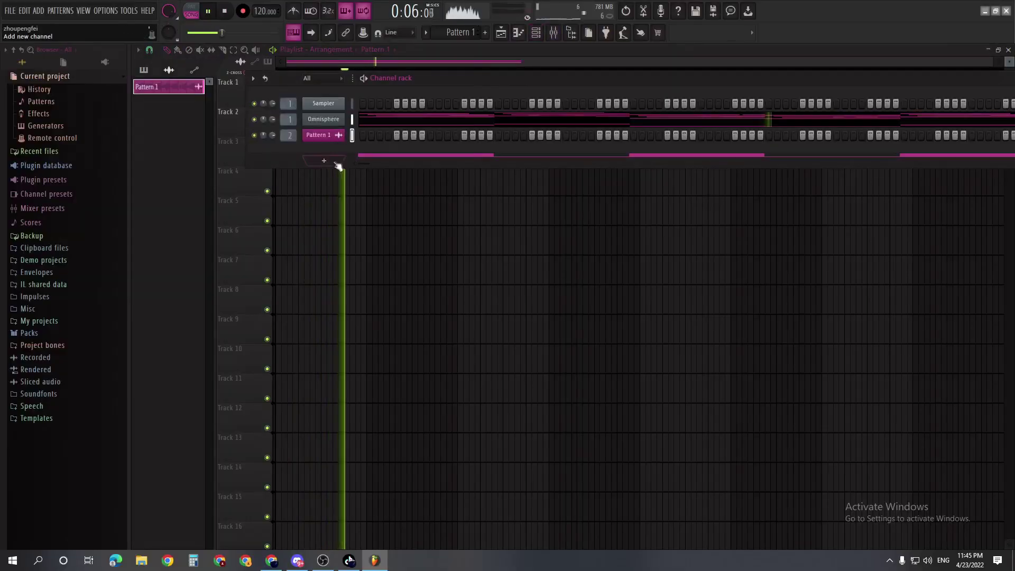
Step: Add a Kontakt instrument channel and route it to mixer Insert 3
left_click(335, 163)
left_click(428, 227)
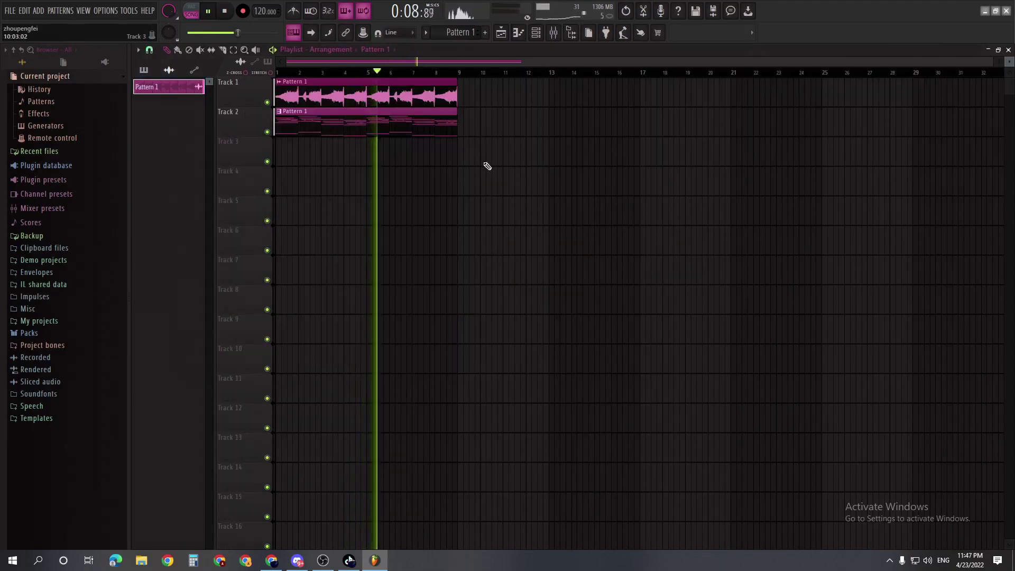
left_click(518, 35)
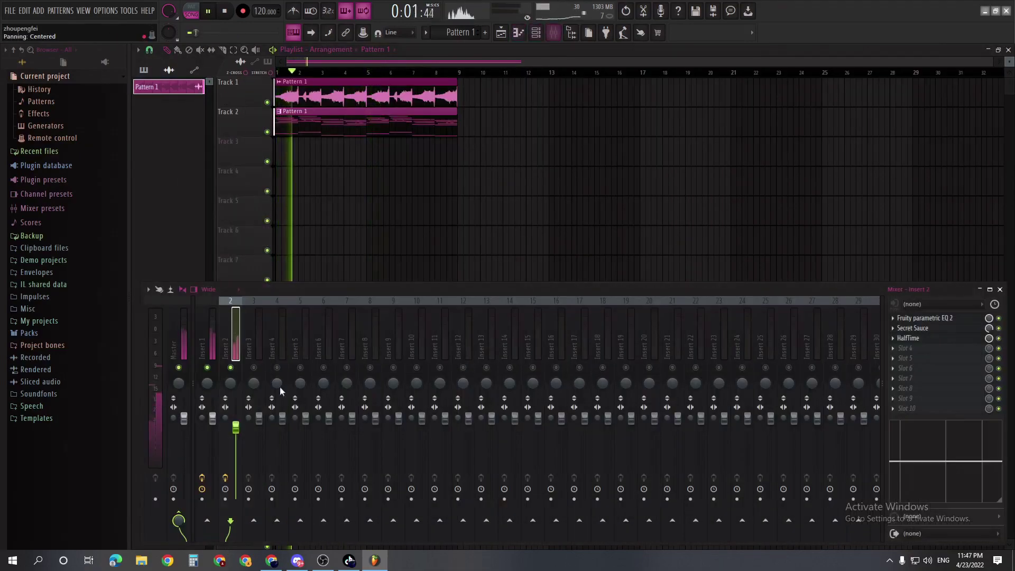
left_click(536, 33)
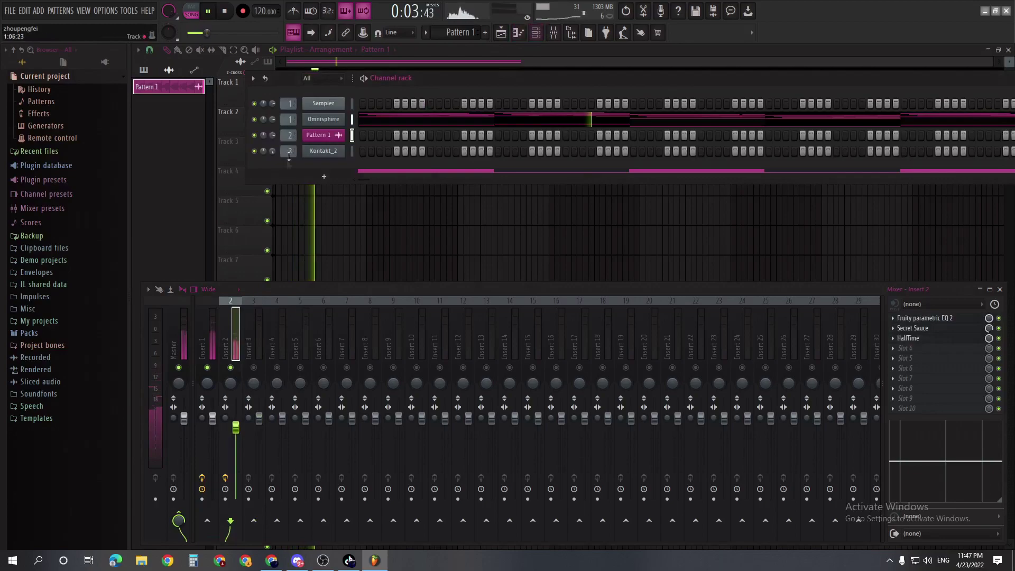
Step: Open the Kontakt channel's note editor and draw an E6 note 14 steps long at the start of bar 1
right_click(327, 154)
left_click(358, 152)
key("space")
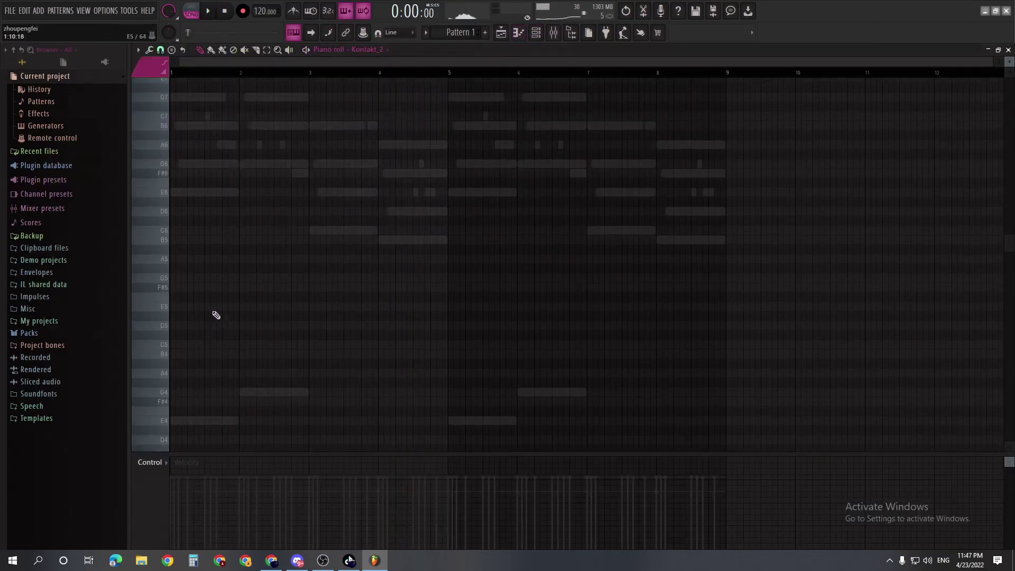
scroll(211, 296, "up", 1)
scroll(195, 262, "up", 2)
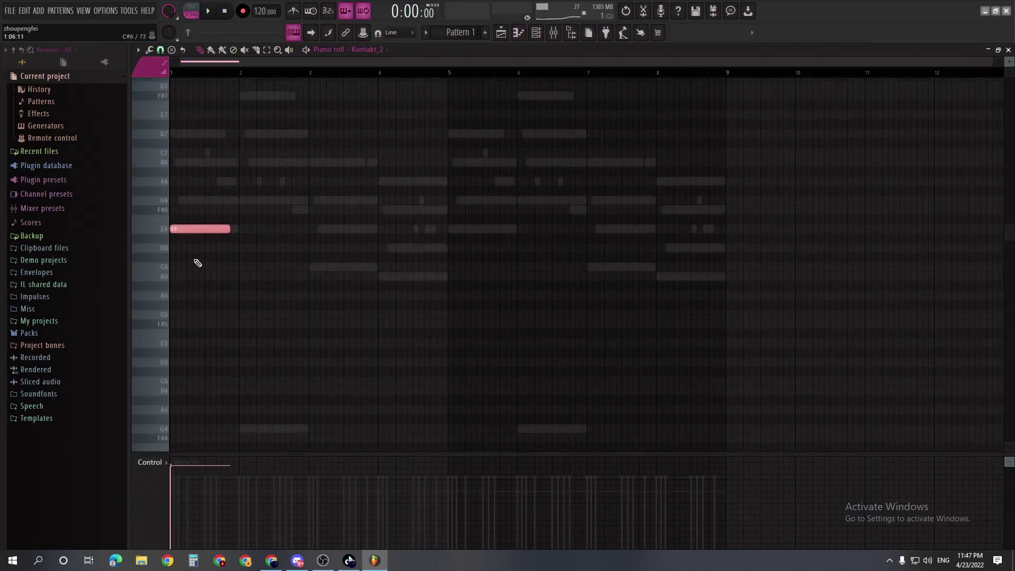
Step: Play the Kontakt note against the arrangement and transpose it down one octave to E5
key("F7")
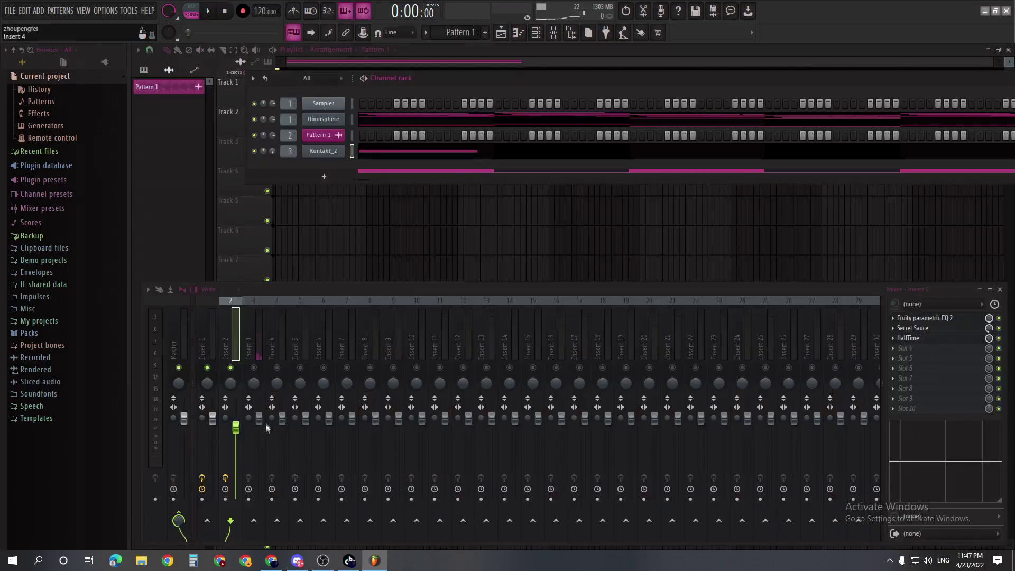
key("space")
key("F7")
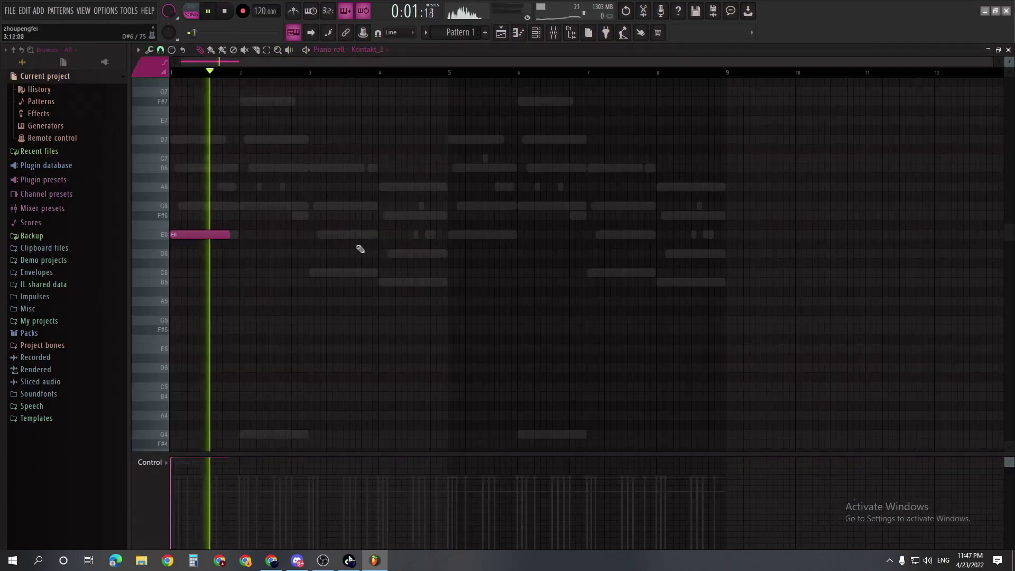
scroll(327, 278, "up", 2)
left_click(293, 203)
key("space")
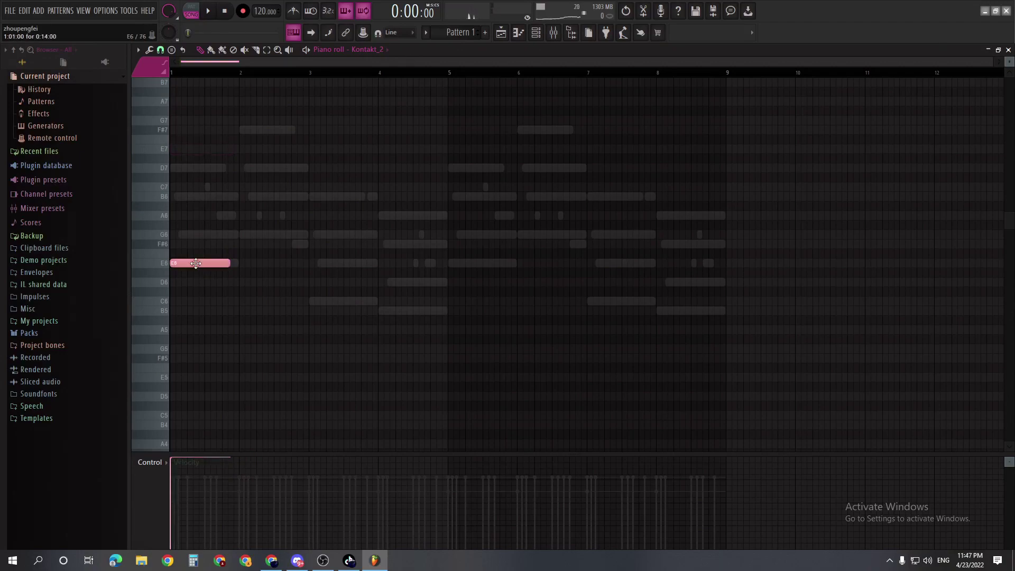
key("ctrl+Down")
key("space")
key("ctrl+d")
key("space")
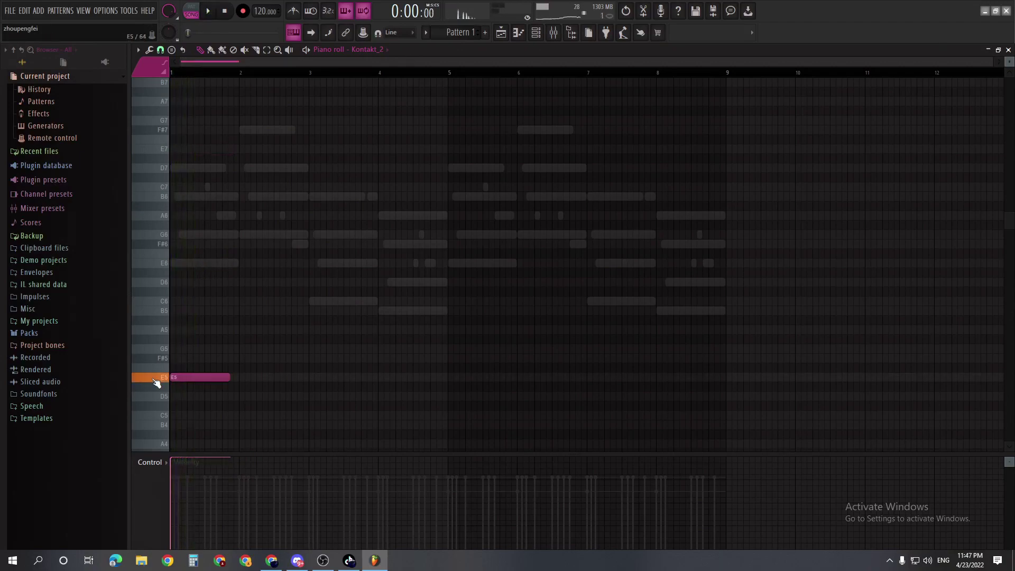
Step: Raise the Insert 3 volume to 125% and lengthen the Kontakt E5 note to about two and a quarter bars
key("F7")
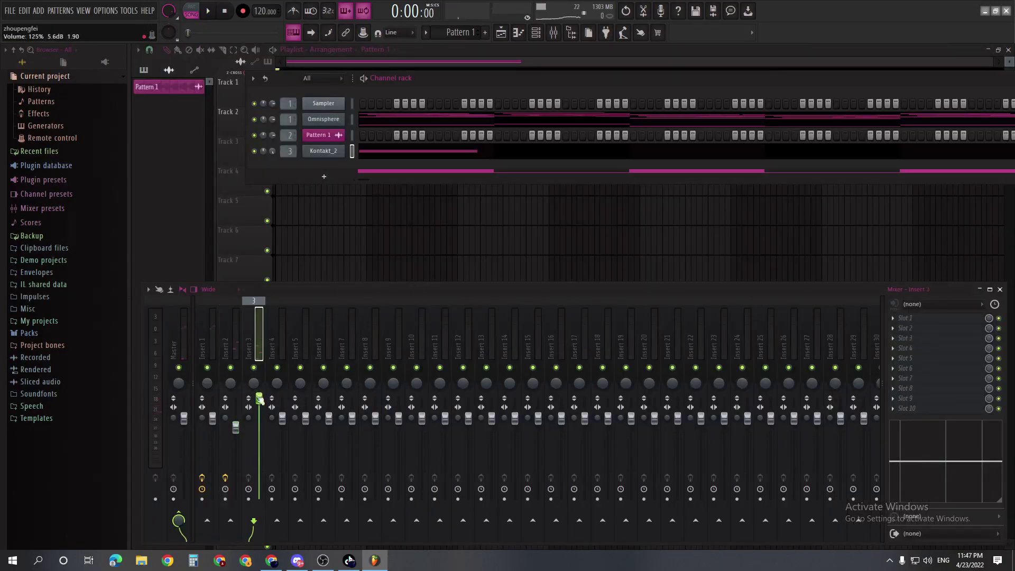
key("space")
left_click(410, 151)
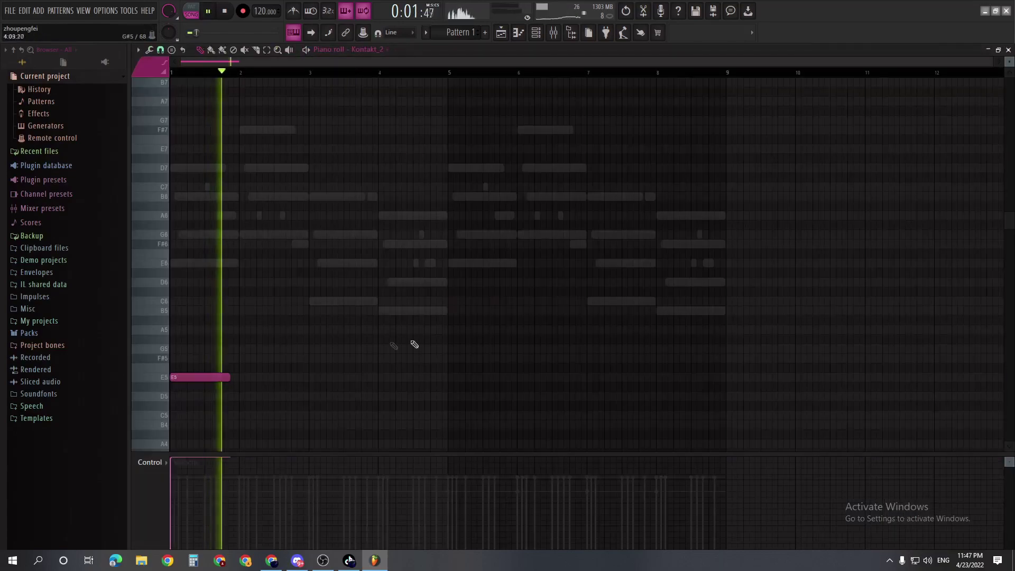
key("space")
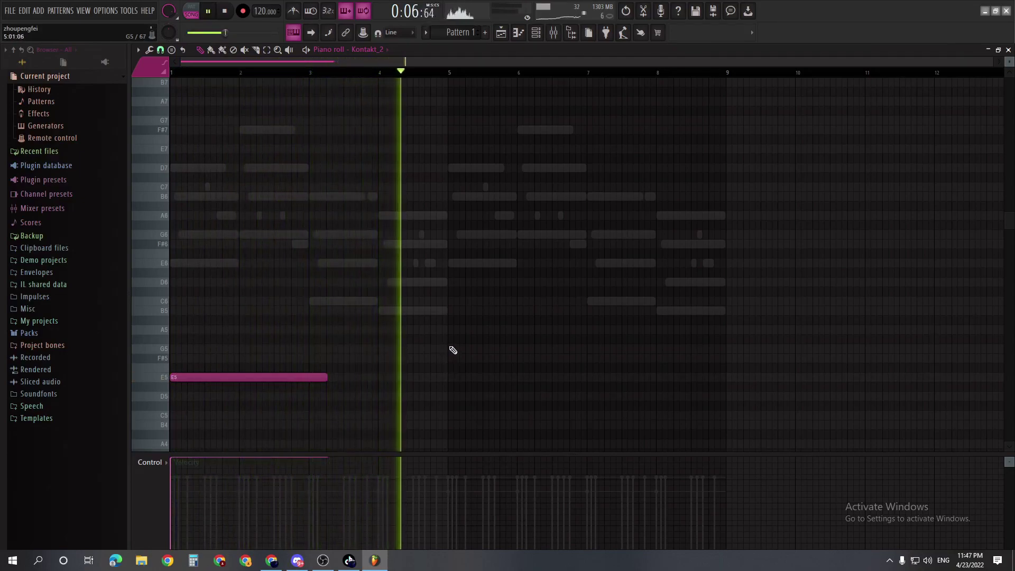
Step: Add a D6 note at the start of bar 5 and trim it to two bars
left_click(452, 330)
key("space")
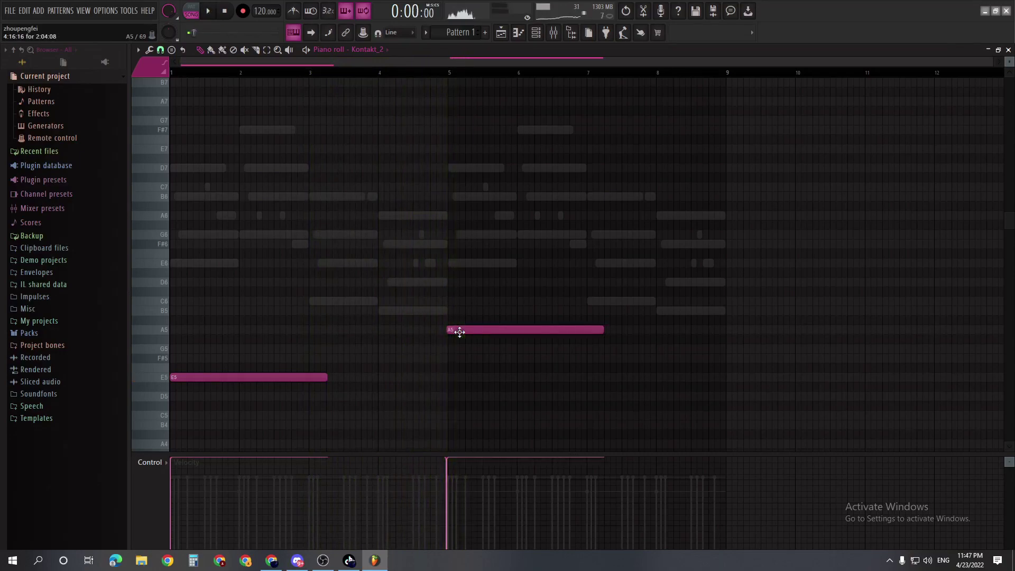
key("space")
left_click_drag(460, 310, 460, 281)
scroll(458, 310, "up", 5)
scroll(453, 319, "down", 5)
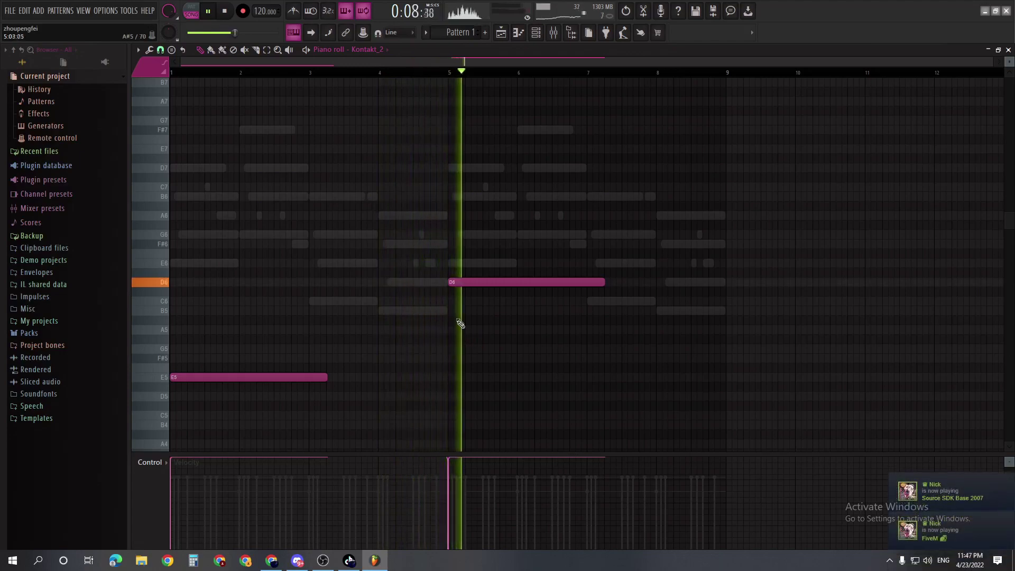
left_click_drag(603, 282, 587, 287)
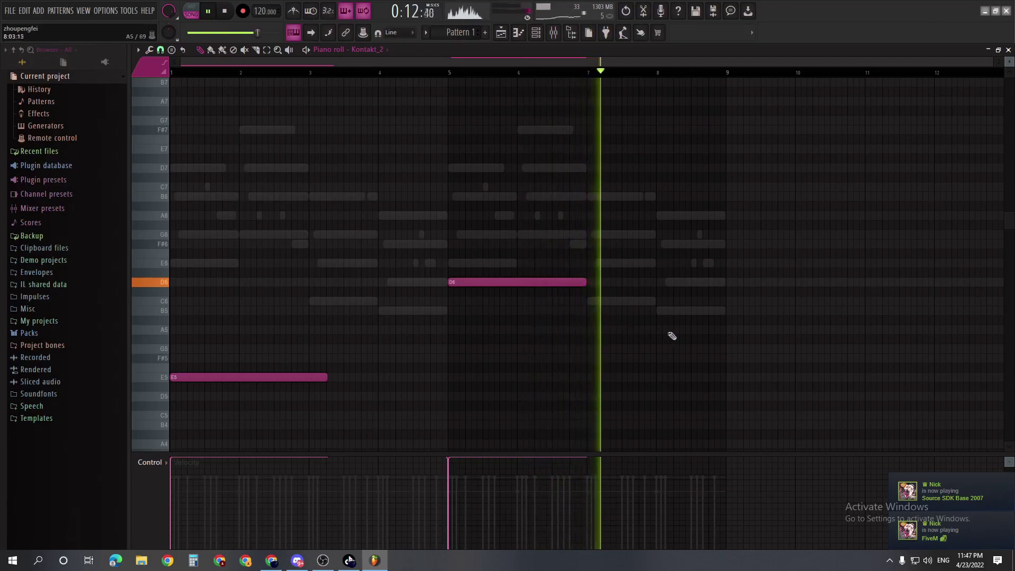
Step: Add an F#5 note starting at 8:09:00 and trim it to end at bar 9
key("space")
left_click_drag(698, 347, 696, 407)
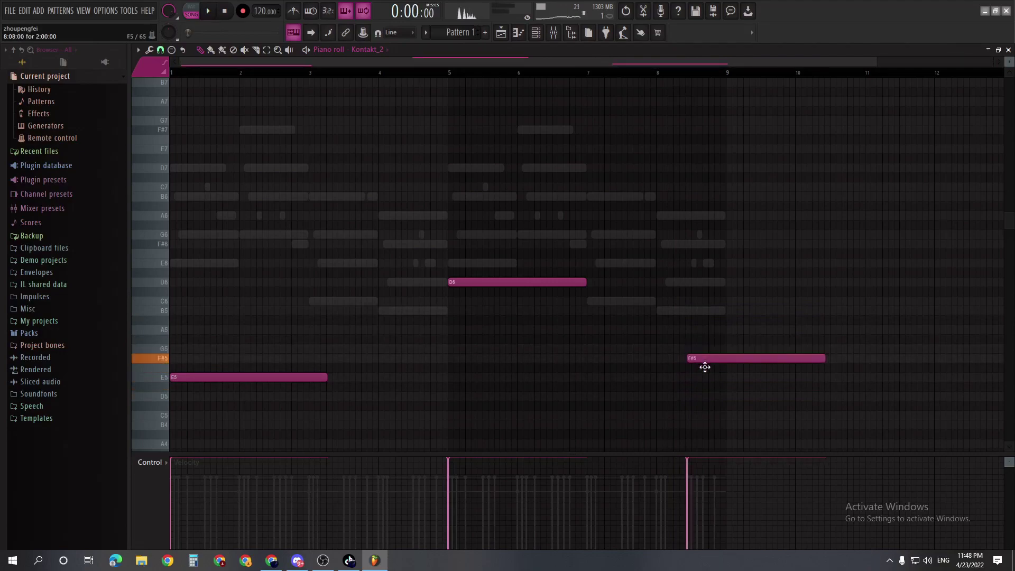
mouse_move(698, 243)
left_mouse_down()
mouse_move(709, 305)
mouse_move(709, 243)
left_mouse_up()
scroll(710, 245, "up", 5)
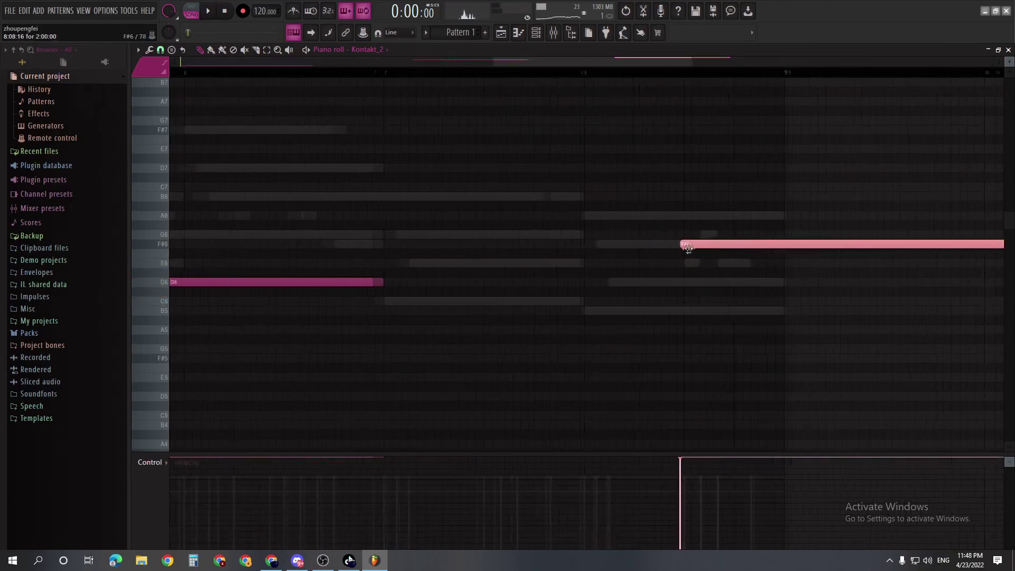
key("space")
key("ctrl+Down")
scroll(697, 254, "down", 5)
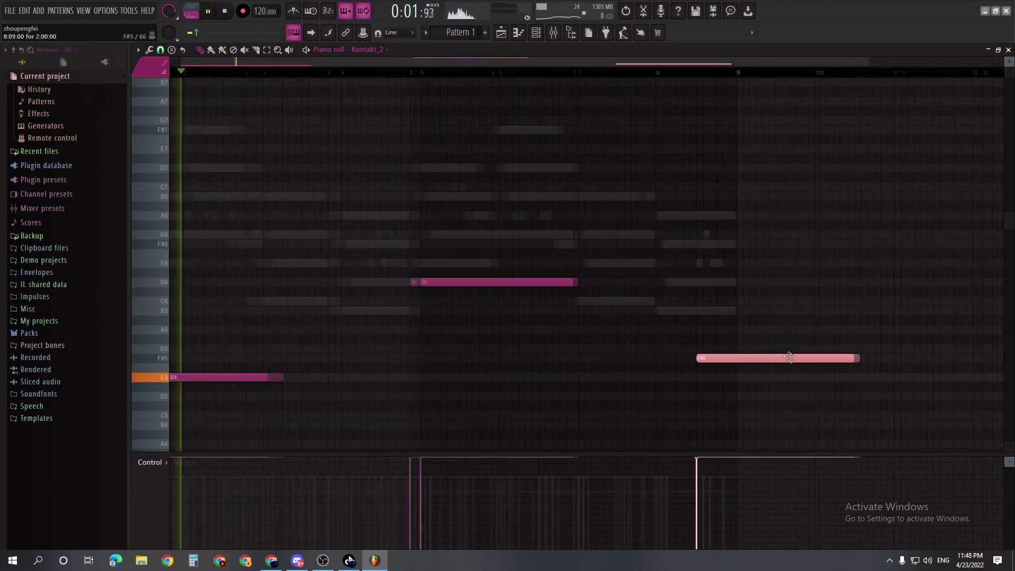
left_click_drag(722, 358, 635, 358)
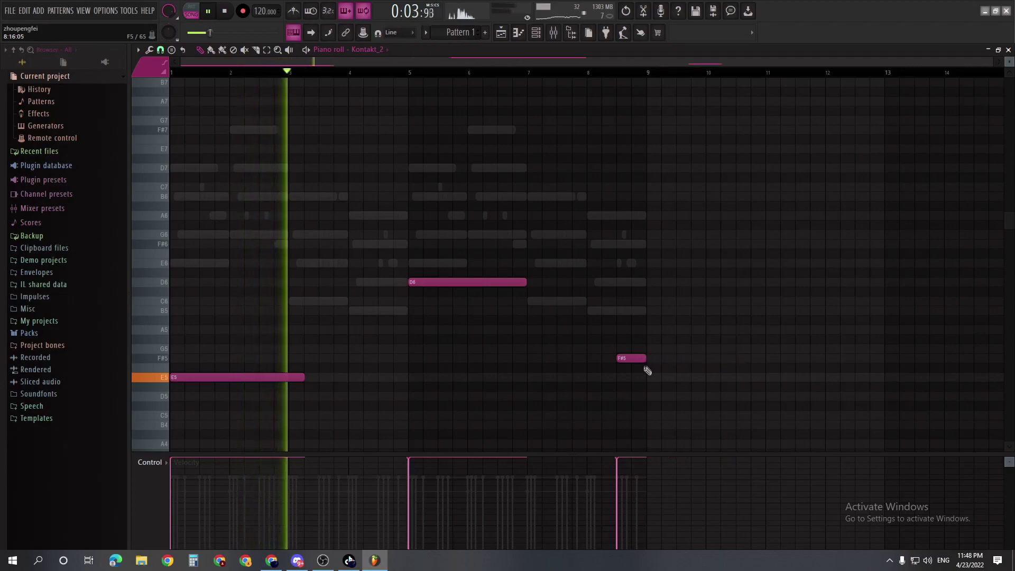
Step: Lower the velocity of the D6 note at bar 5 slightly during playback
scroll(660, 370, "up", 5)
scroll(757, 400, "down", 5)
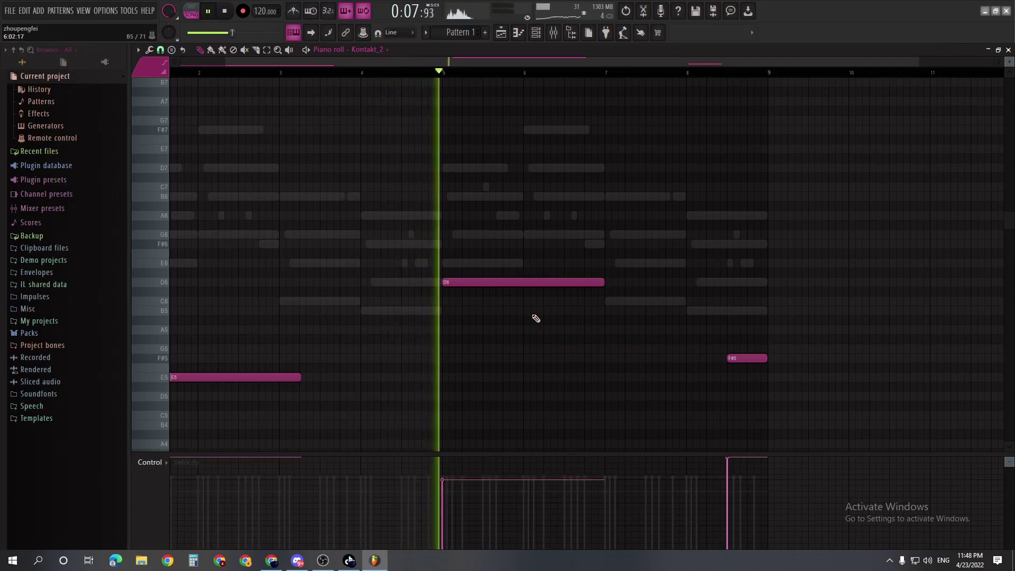
scroll(534, 320, "down", 2)
key("space")
Step: Add a B6 note from 5:09:00 to bar 7 and shorten the D6 note to end where it begins
left_click_drag(447, 292, 455, 290)
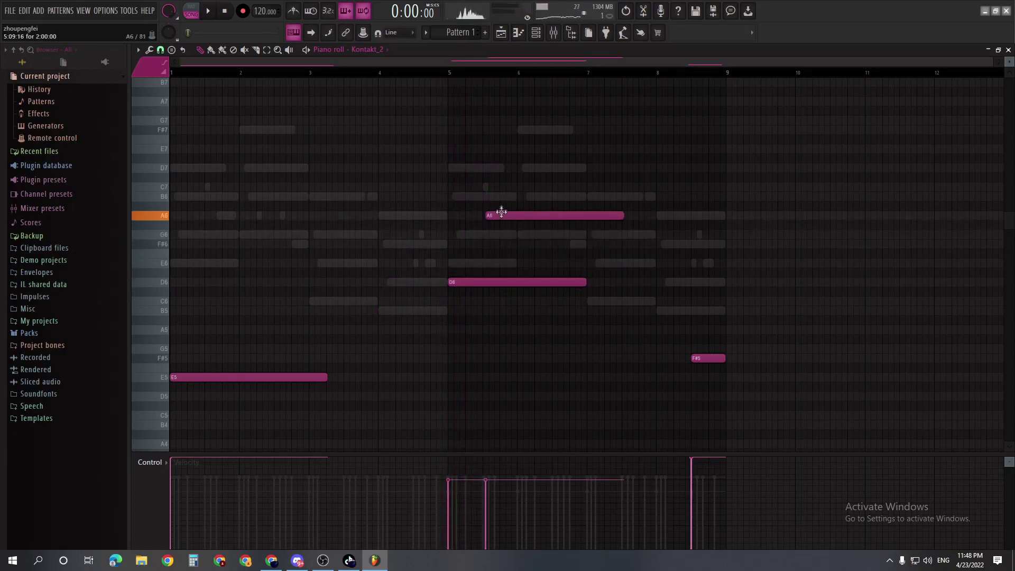
left_click_drag(505, 240, 519, 294)
key("ctrl+l")
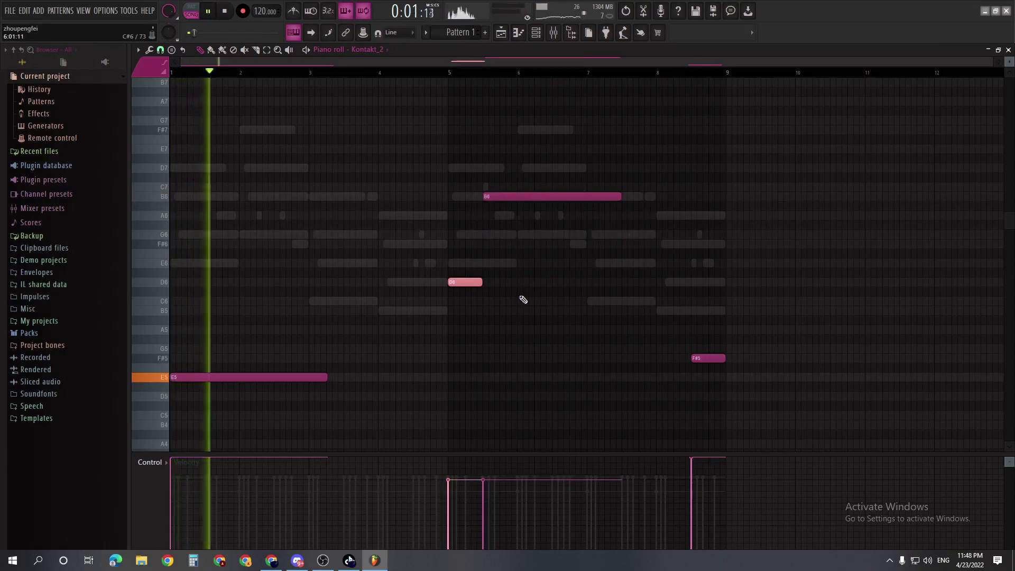
right_click(495, 199)
key("ctrl+z")
left_click_drag(618, 196, 585, 205)
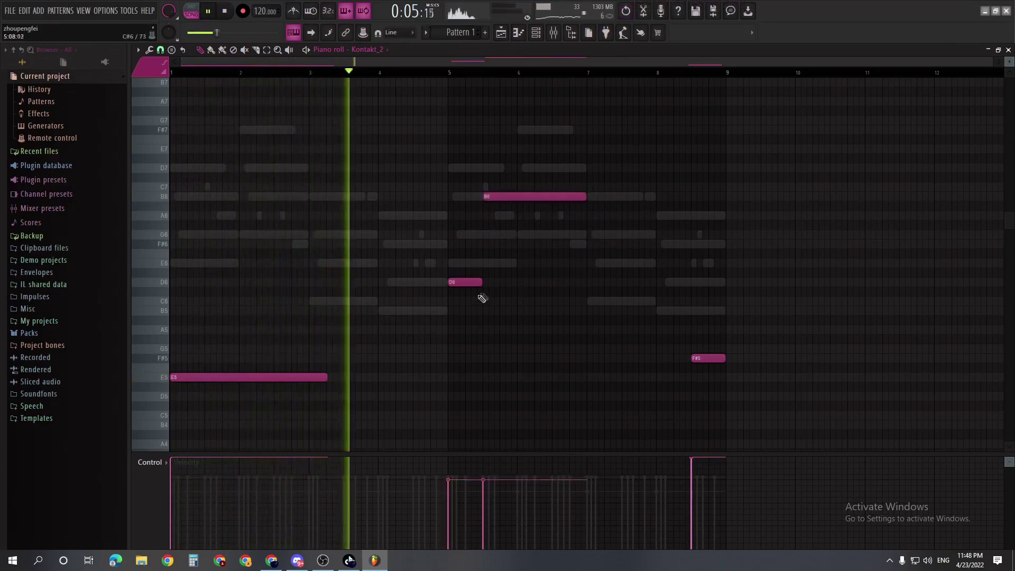
Step: Turn the B6 note into a slide note, lower its velocity slightly and play the passage
scroll(482, 296, "up", 3)
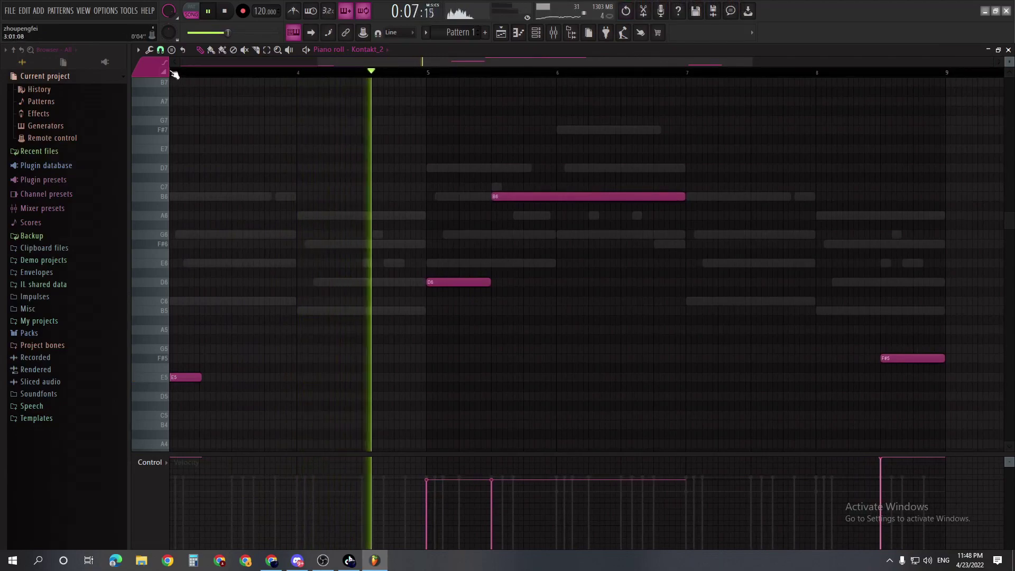
scroll(464, 272, "up", 3)
scroll(509, 251, "up", 4)
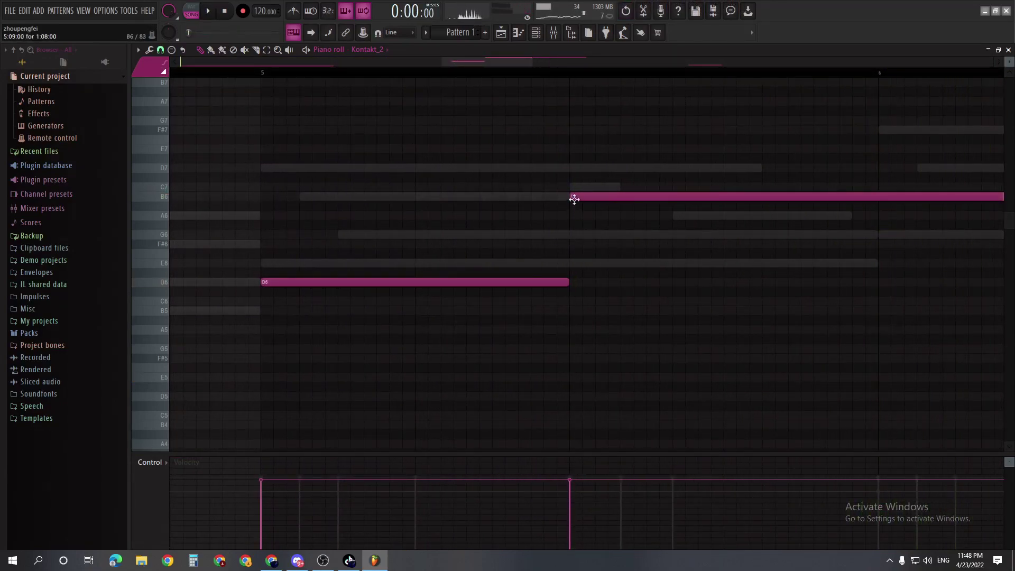
scroll(601, 201, "down", 8)
key("space")
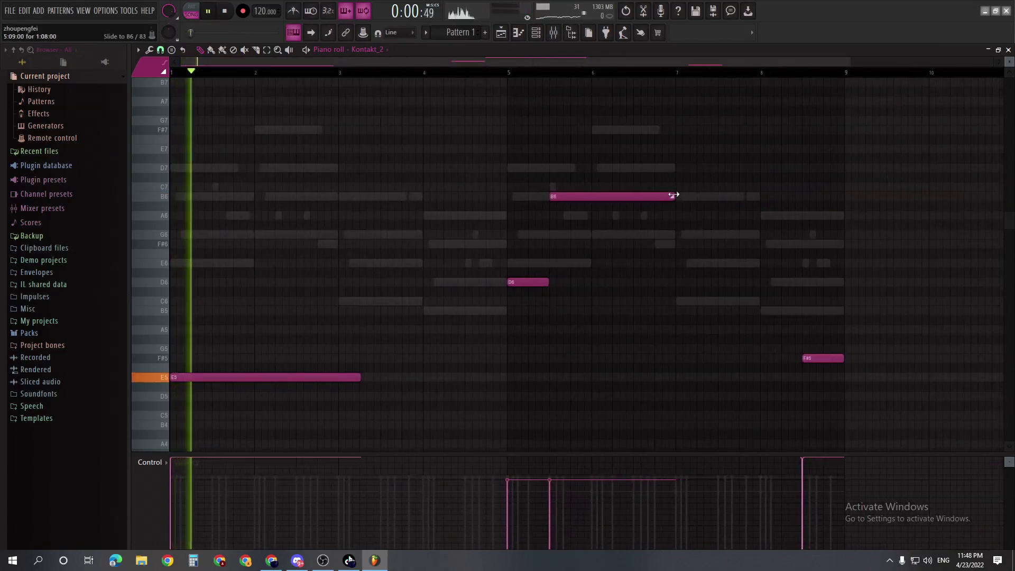
left_click(672, 195)
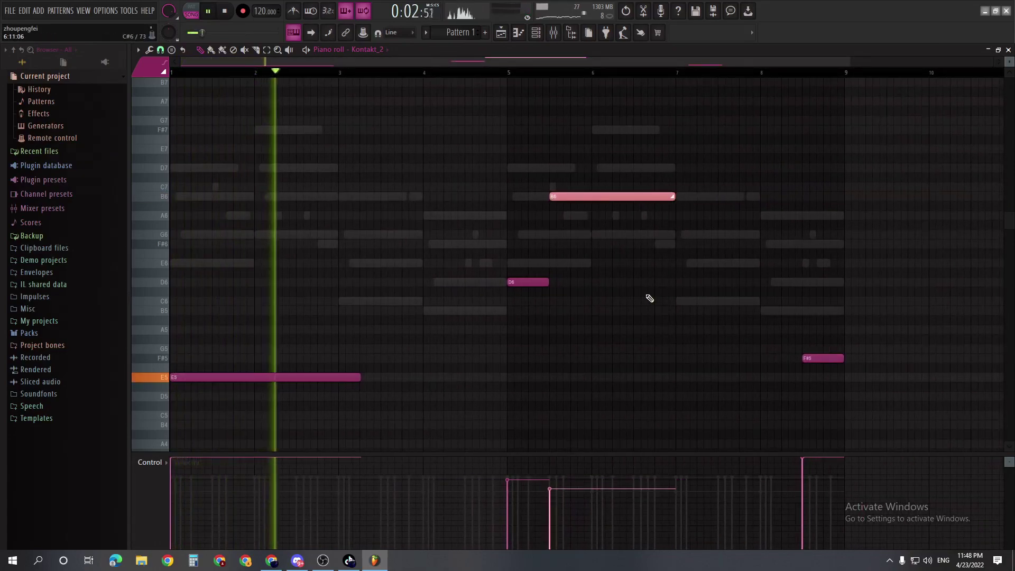
scroll(529, 299, "up", 3)
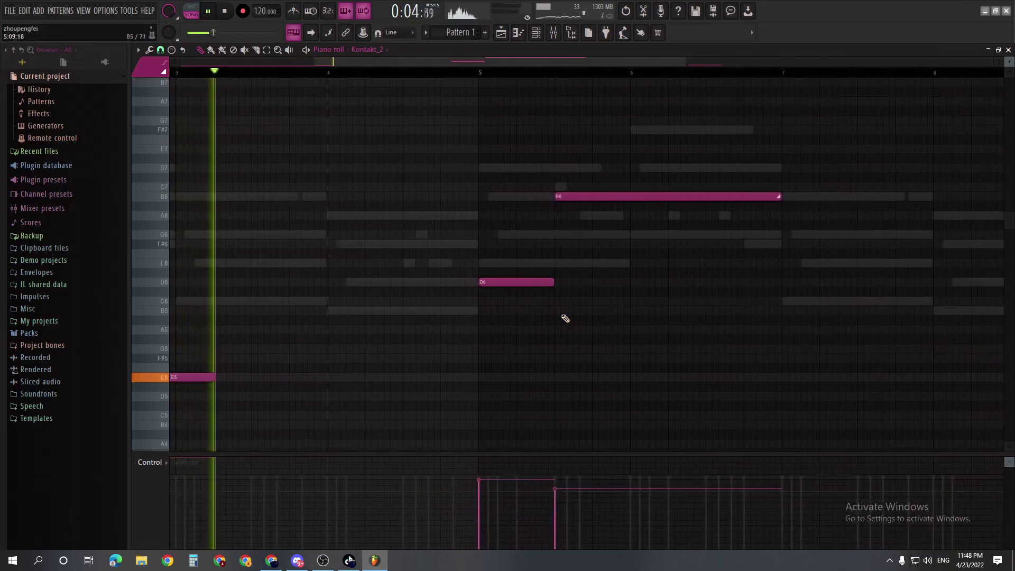
scroll(560, 317, "down", 2)
scroll(587, 334, "down", 2)
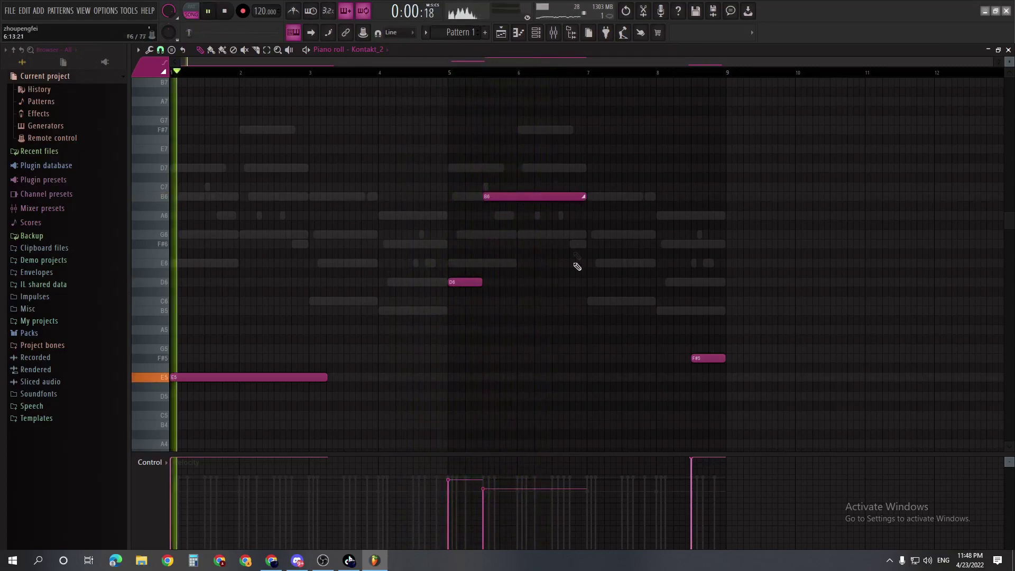
scroll(490, 303, "up", 3)
double_click(523, 196)
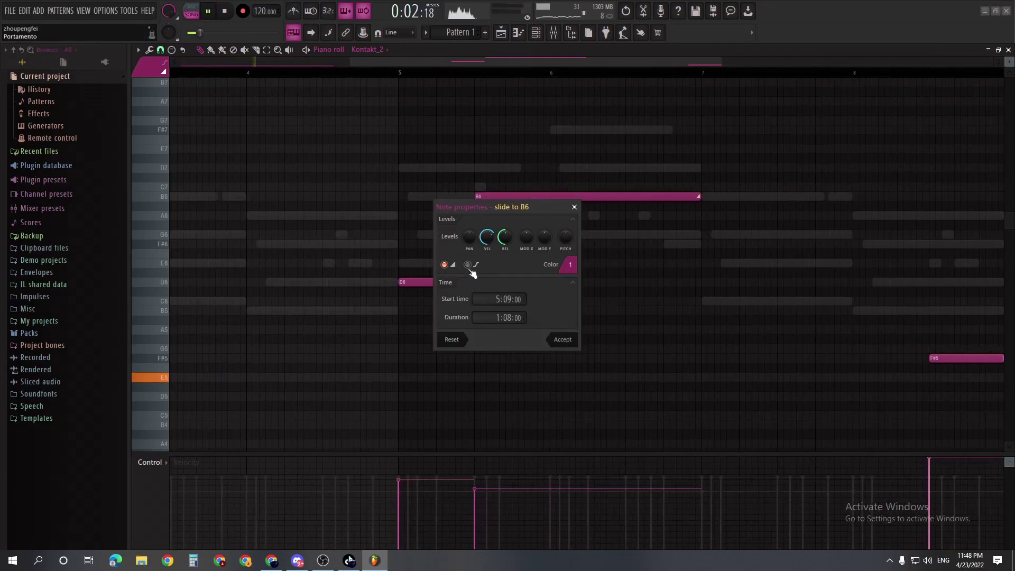
key("Escape")
Step: Extend the end of the D6 note slightly so it overlaps the B6 slide note, and return to the playlist
scroll(495, 312, "down", 3)
scroll(492, 296, "up", 4)
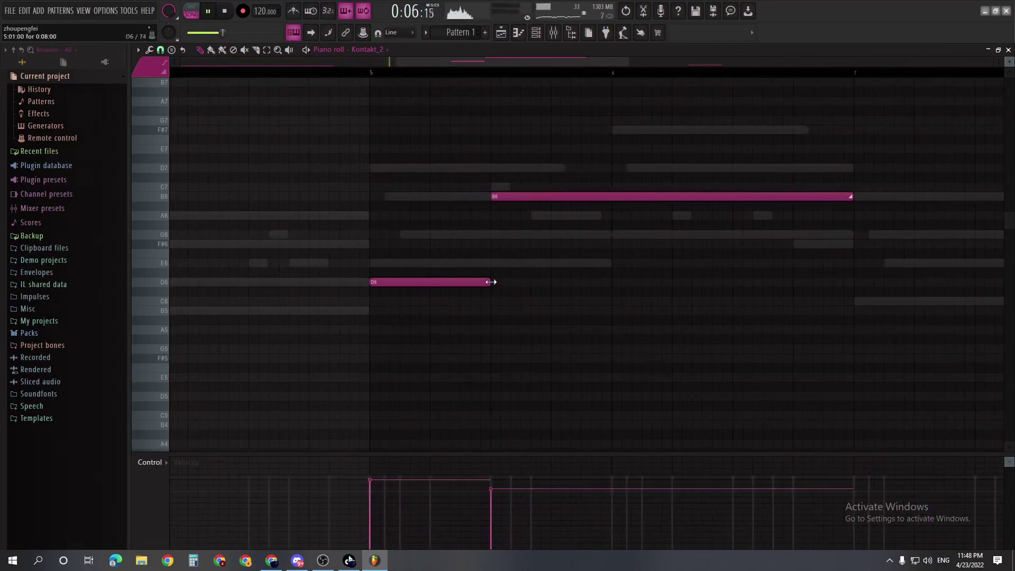
scroll(495, 320, "down", 2)
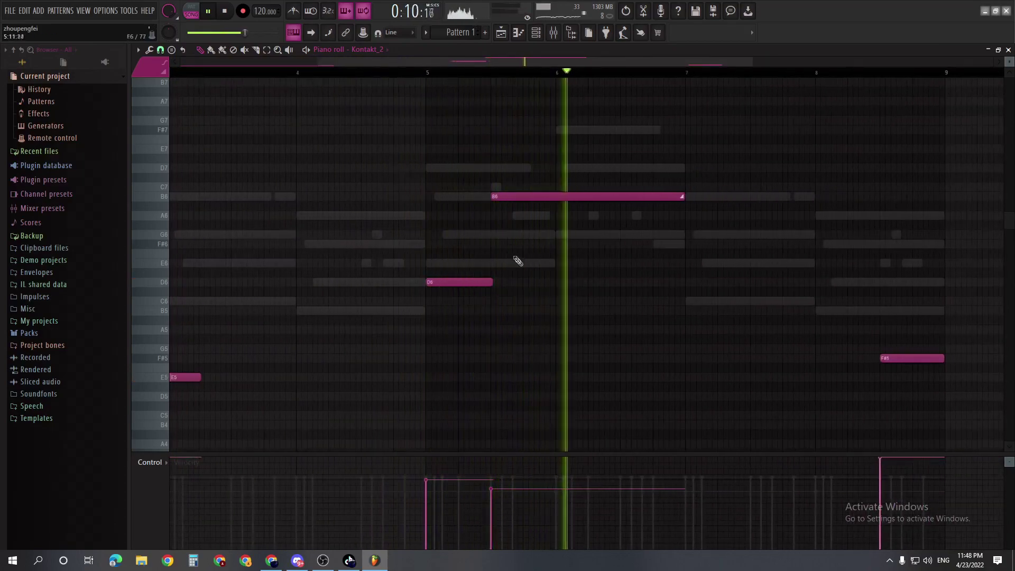
key("Escape")
key("Escape")
key("Escape")
scroll(496, 323, "up", 1)
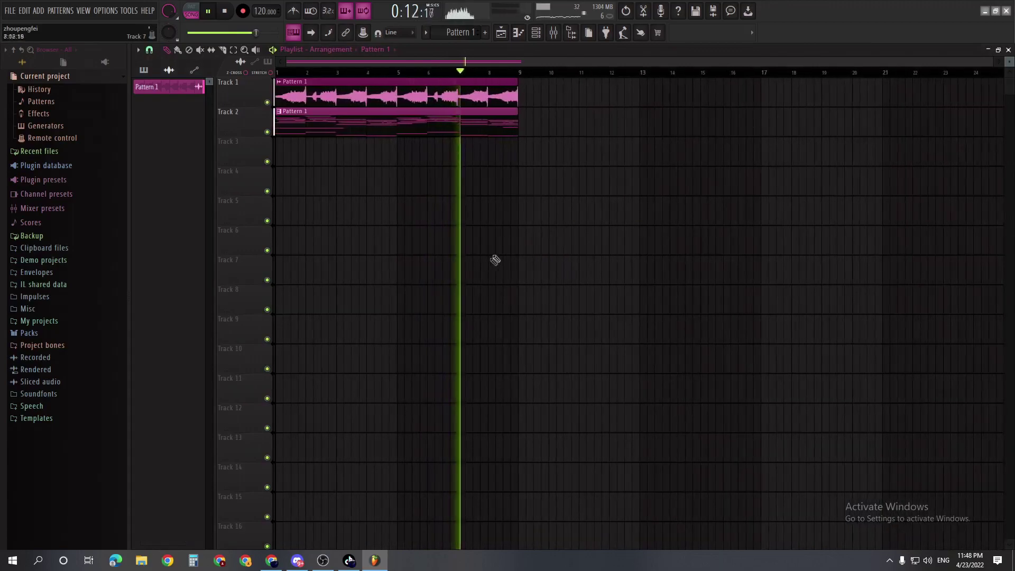
Step: Add Fruity Flangus to the first effect slot of mixer Insert 3 and listen to the loop
left_click(558, 37)
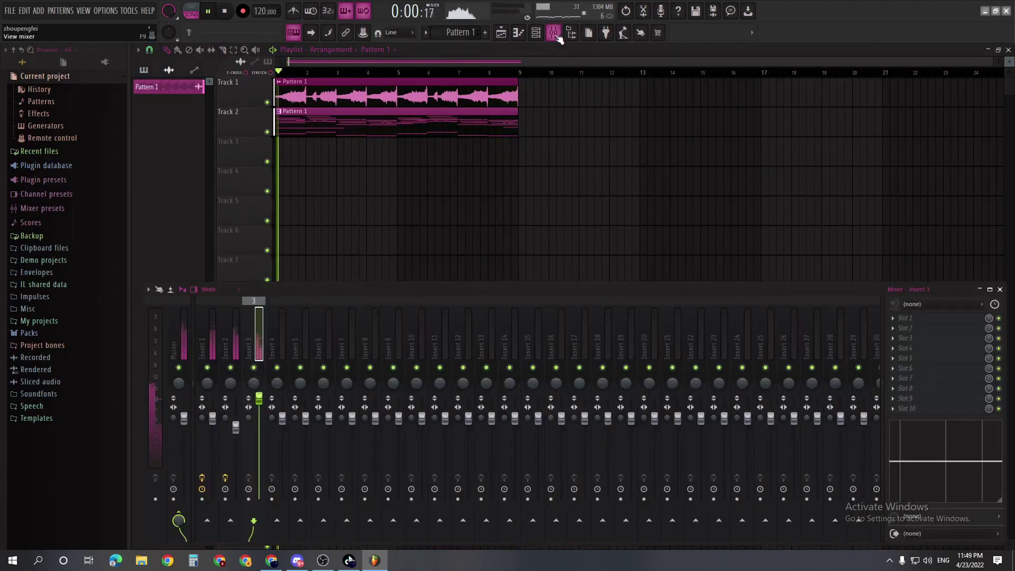
key("alt+p")
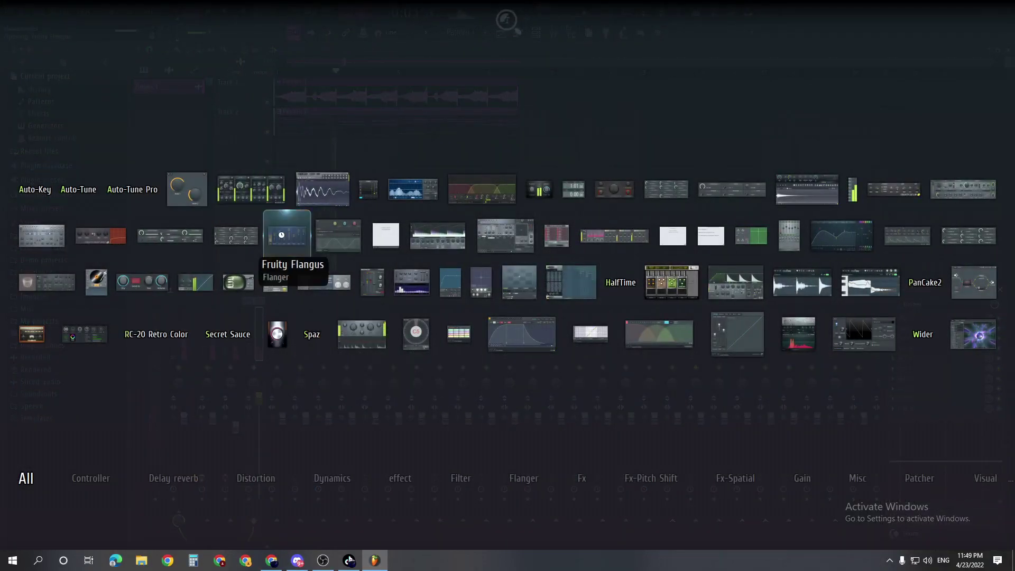
left_click(281, 234)
left_click(325, 99)
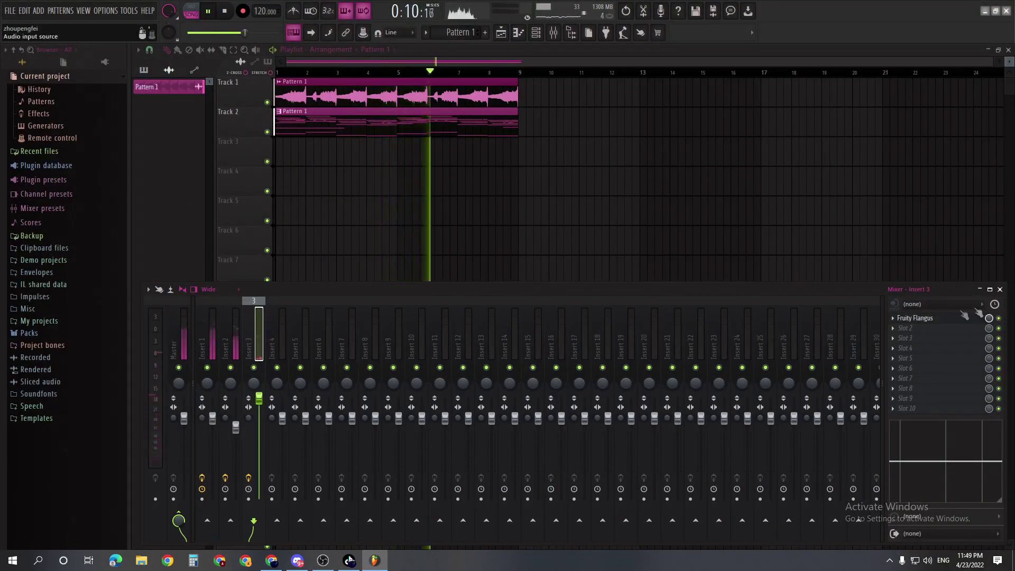
Step: Add Secret Sauce to the second effect slot of Insert 3 with the ICE preset, and close its window
left_click(918, 330)
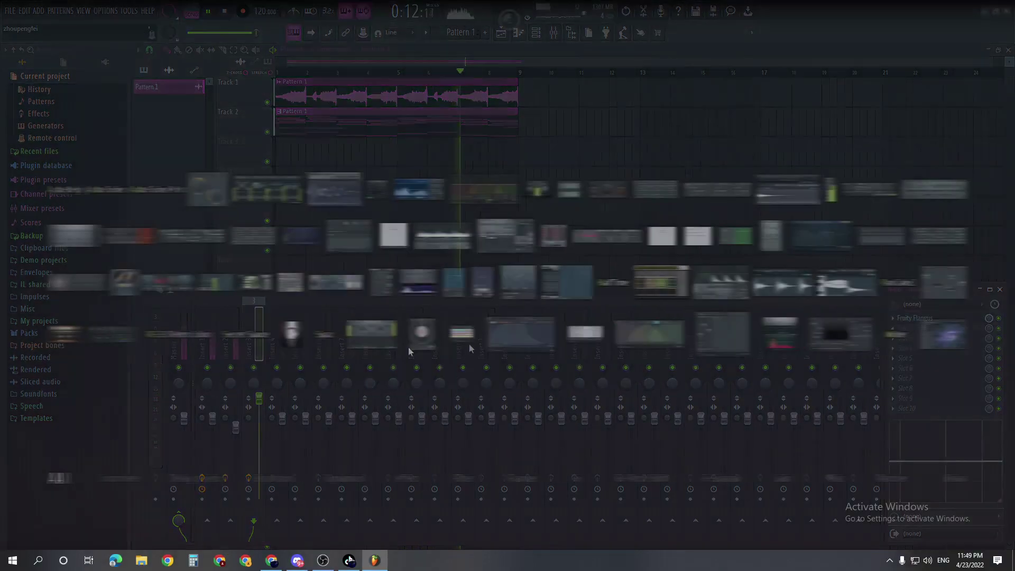
left_click(221, 334)
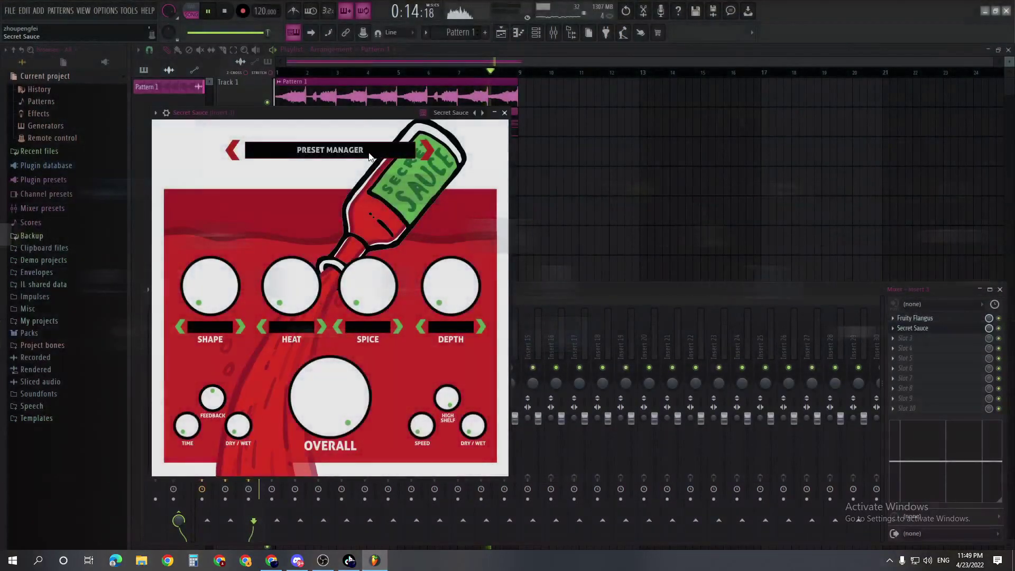
left_click(208, 336)
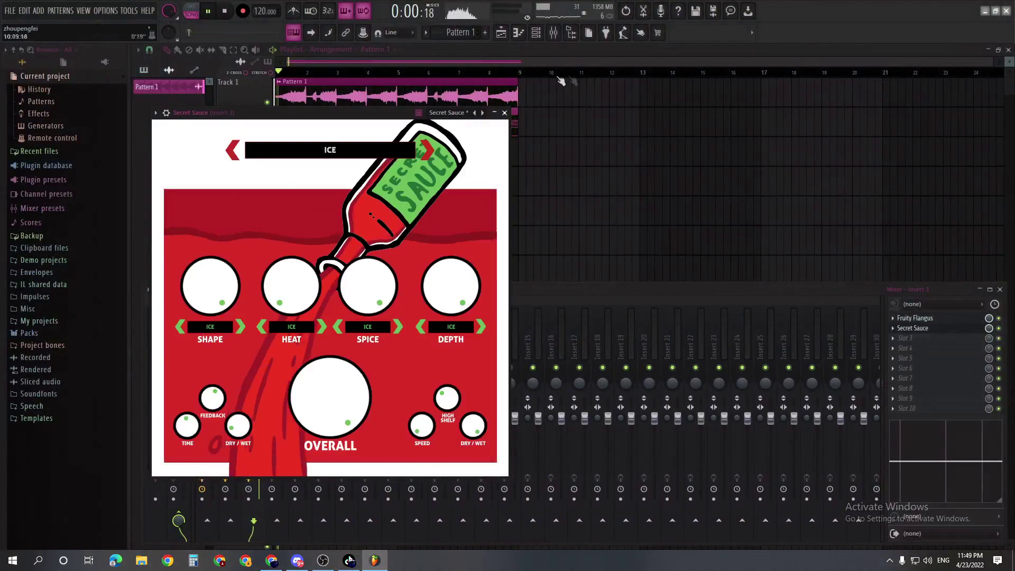
left_click(504, 112)
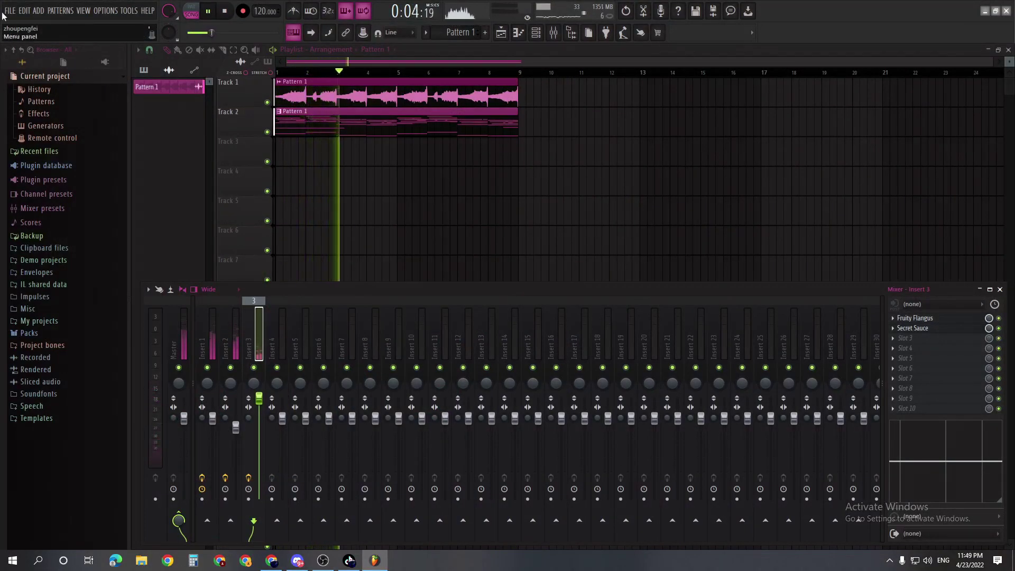
Step: Save the project in a new folder named 107-4-23-22 inside the Desktop FL studio folder
left_click(9, 12)
left_click(37, 63)
left_click(172, 29)
scroll(427, 194, "down", 6)
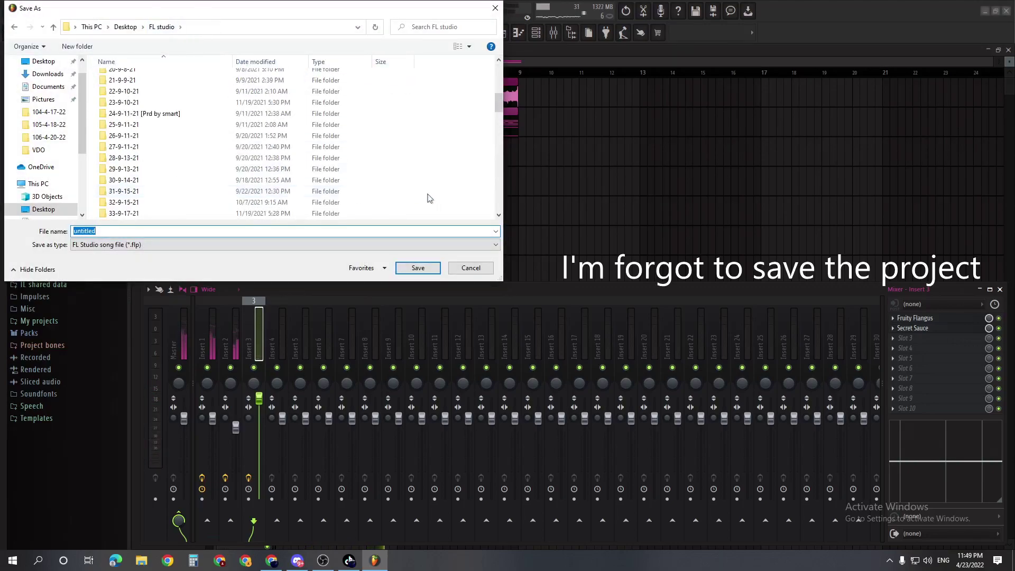
right_click(488, 205)
mouse_move(518, 294)
left_click(600, 295)
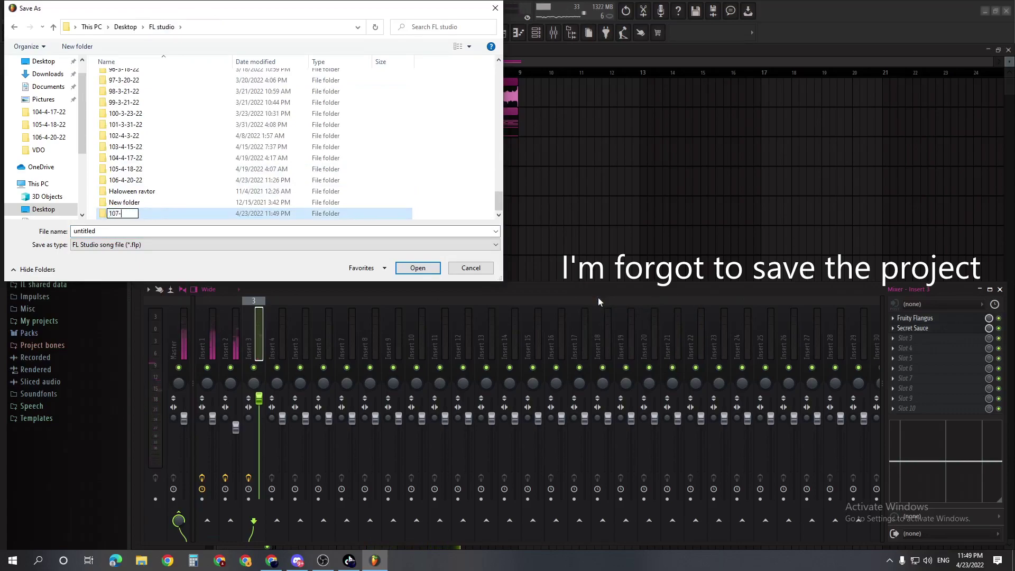
type("107-4-23-22")
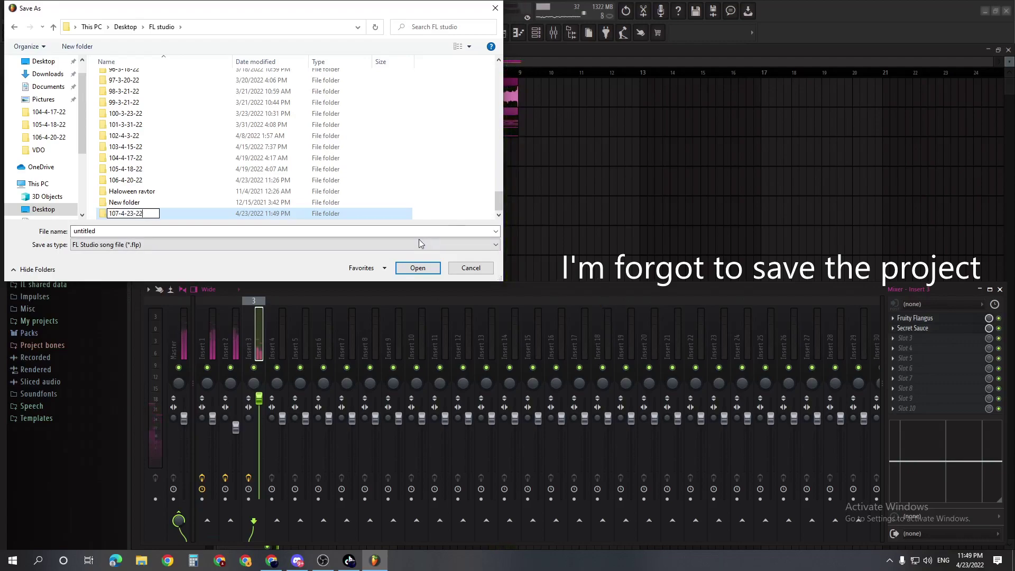
key("Return")
left_click(406, 270)
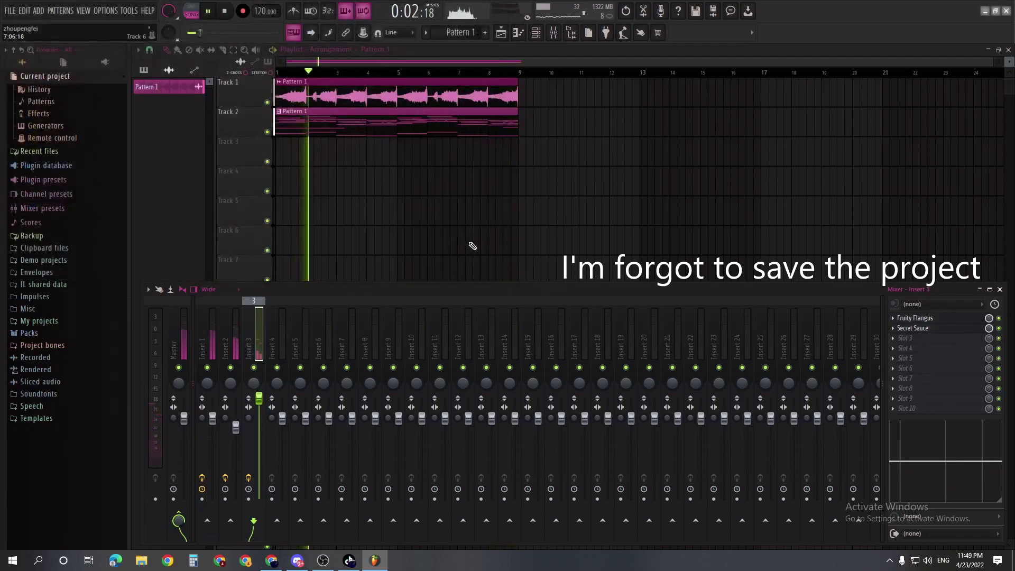
Step: Close the mixer and split Pattern 1 by channel
key("F9")
left_click(155, 71)
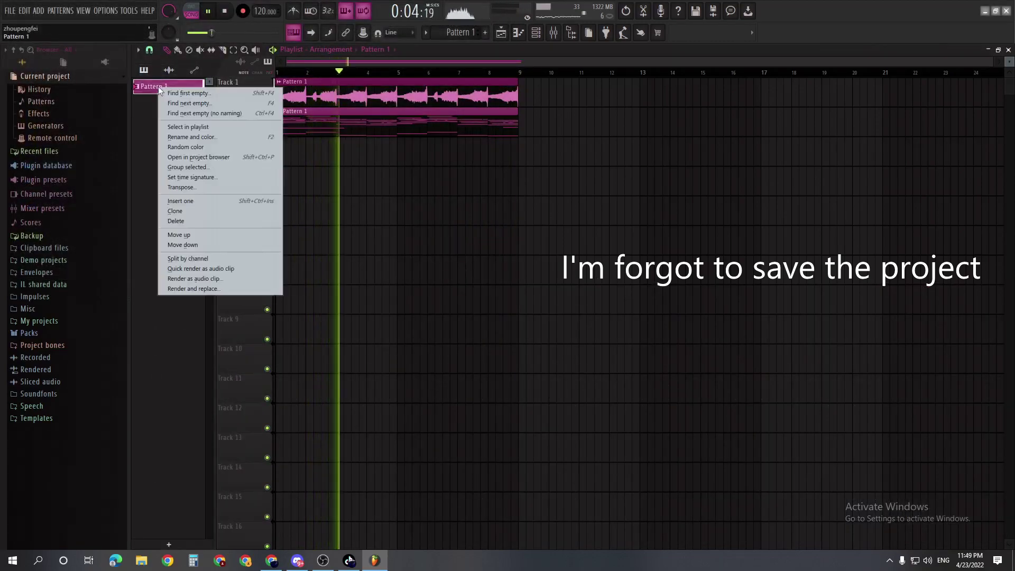
left_click(212, 259)
Step: Arrange the split patterns from bar 1 to 9, with Omnisphere on Track 2 and Kontakt_2 on Track 3
left_click(192, 103)
left_click_drag(320, 148, 280, 149)
left_click_drag(494, 144, 486, 138)
right_click(370, 133)
left_click(170, 87)
left_click_drag(339, 129, 123, 132)
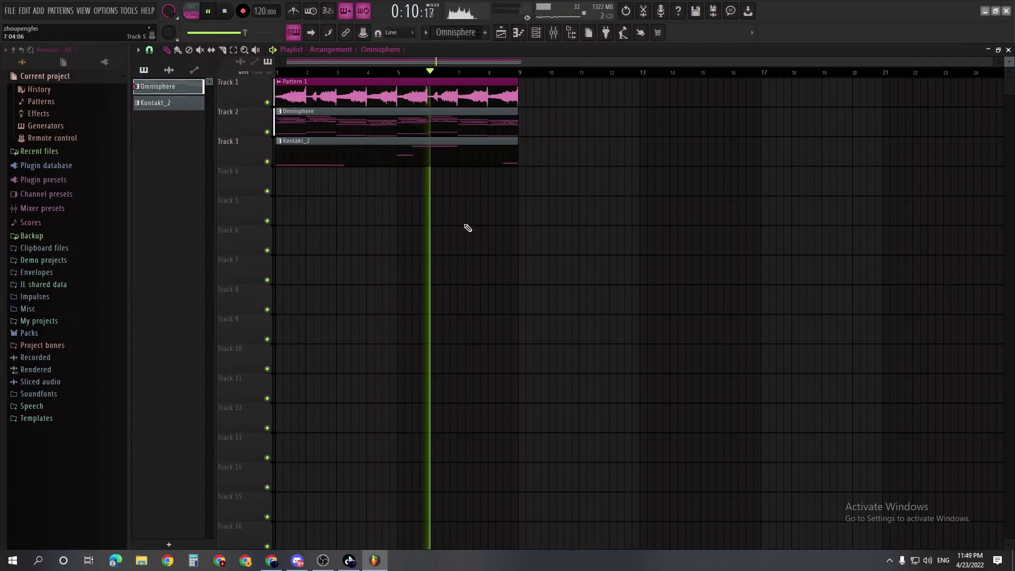
left_click(554, 34)
right_click(576, 241)
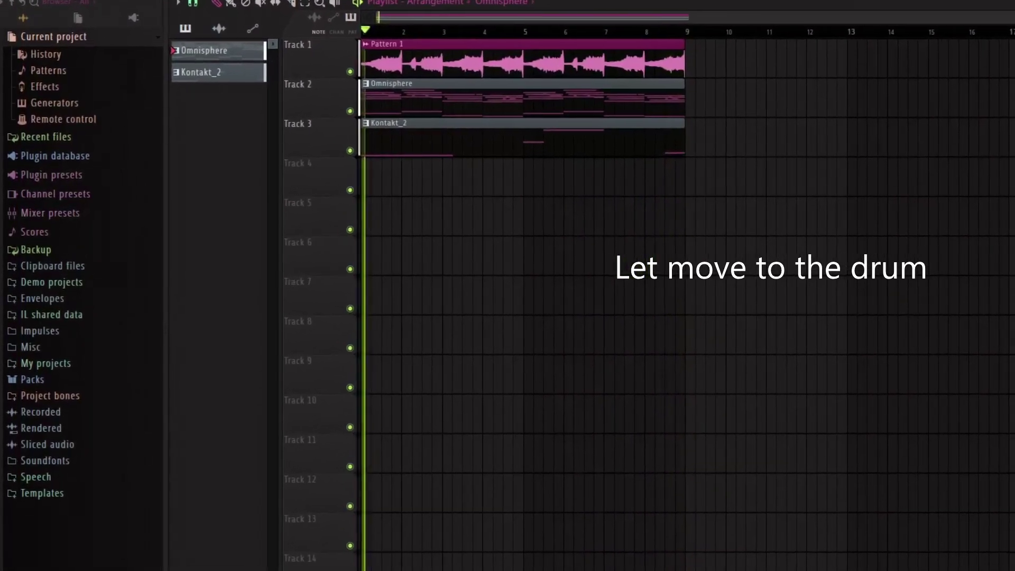
Step: Browse the sample packs to the 808s folder of the TRIFREEZE drum kit inside atl-culture-drum-kit_73219
left_click(31, 360)
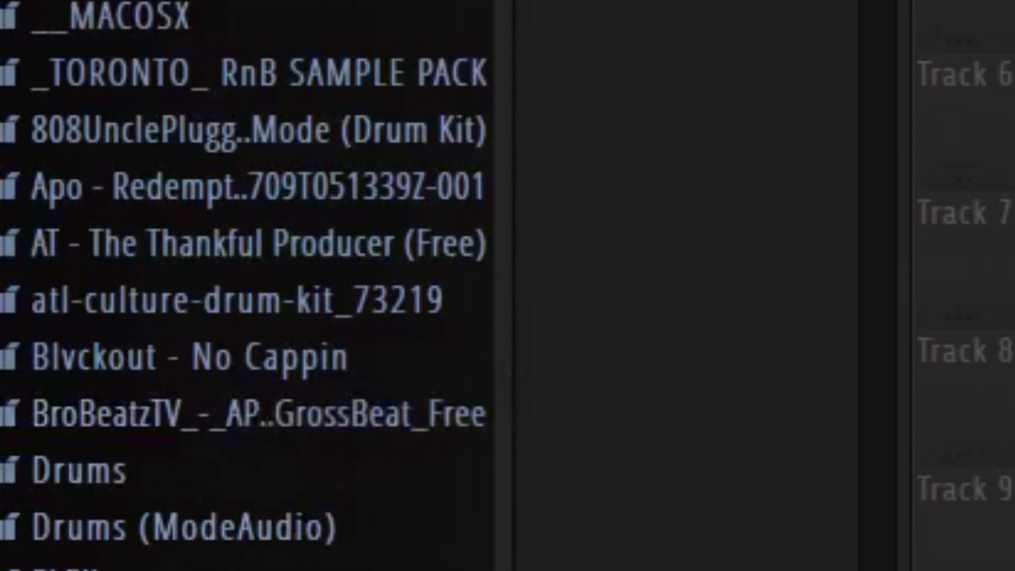
scroll(243, 285, "down", 3)
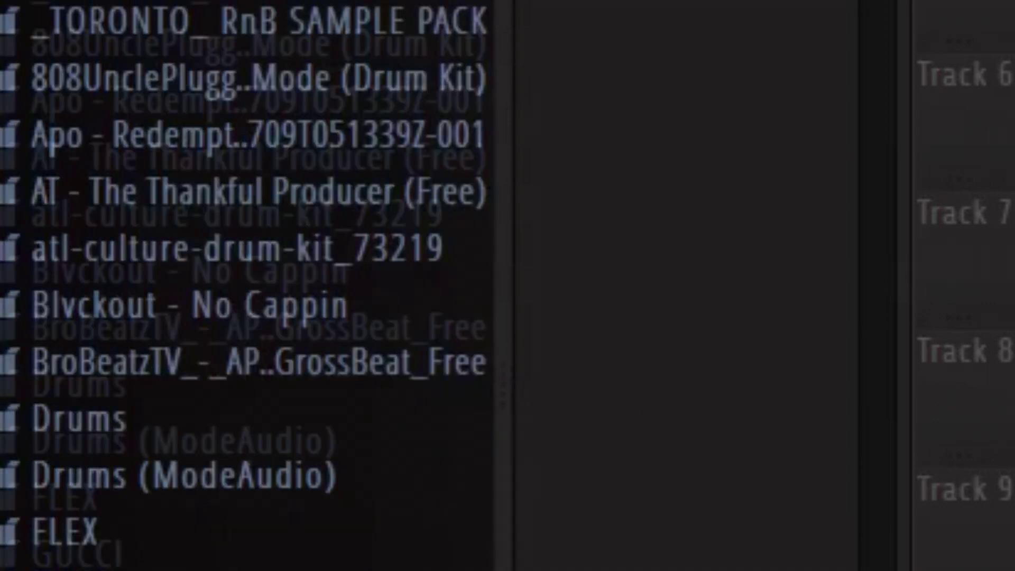
left_click(260, 95)
left_click(241, 98)
left_click(288, 3)
left_click(292, 52)
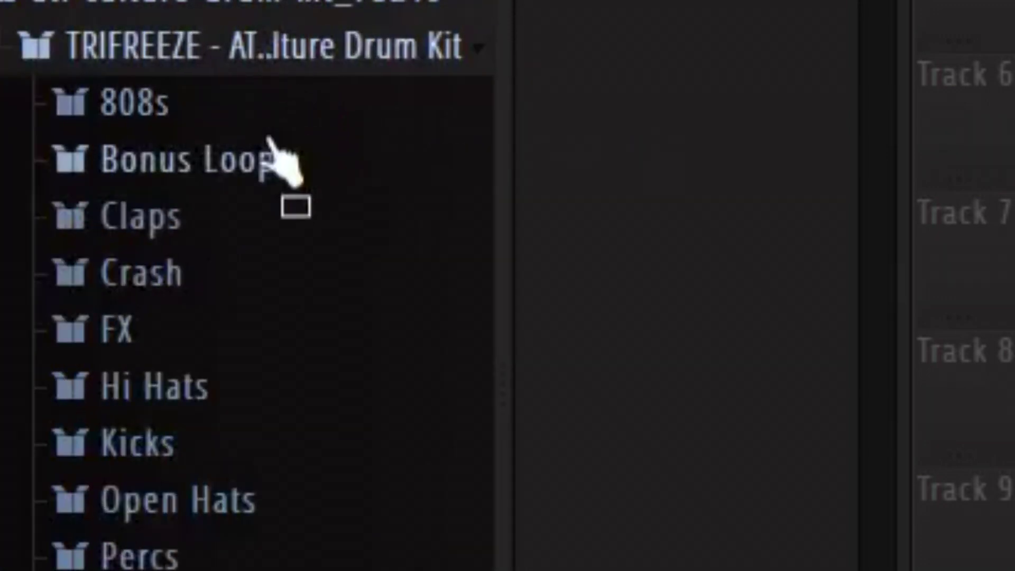
left_click(263, 120)
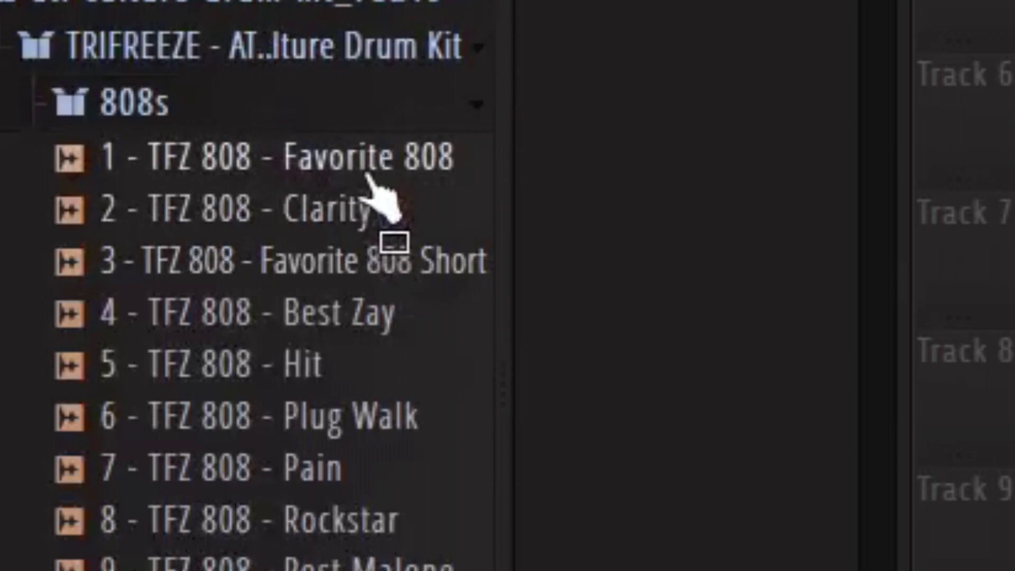
Step: Audition the kit's 808 samples from Favorite 808 to Foreign Money
left_click(364, 170)
scroll(386, 194, "down", 1)
left_click(415, 233)
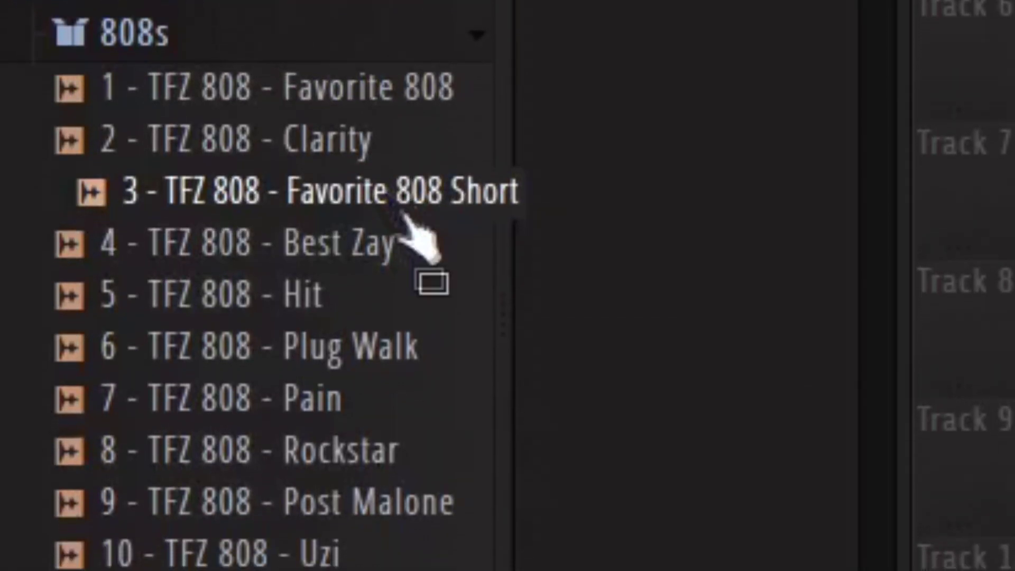
left_click(389, 293)
left_click(349, 308)
left_click(373, 420)
left_click(409, 400)
left_click(404, 488)
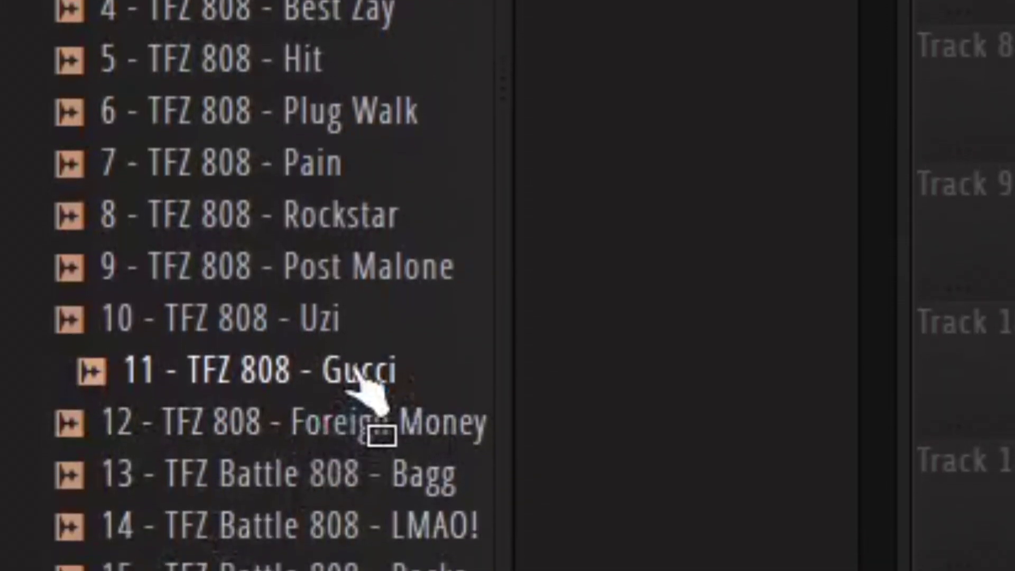
left_click(406, 383)
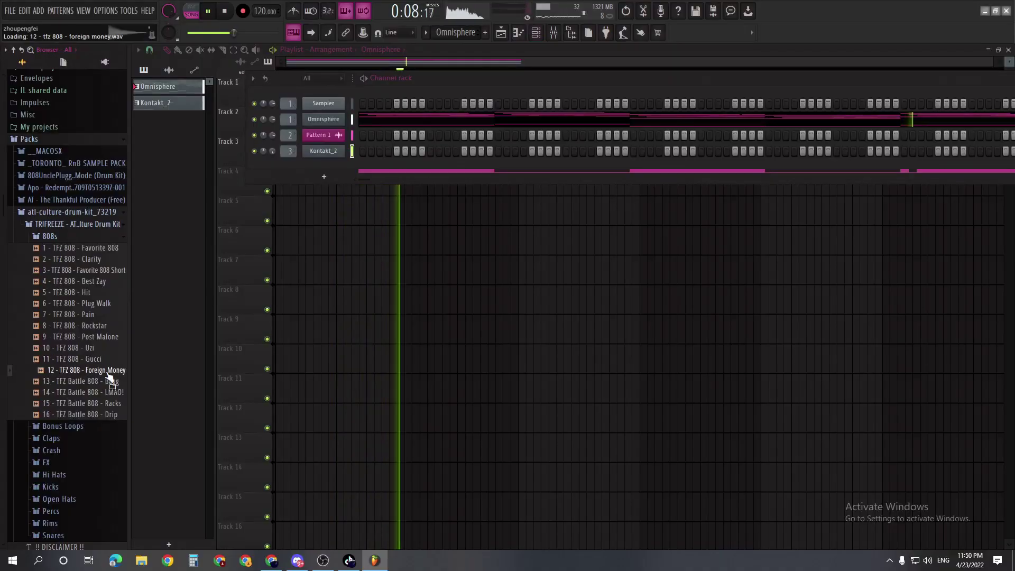
Step: Add 11 - TFZ 808 - Gucci to the unsorted channels on mixer track 7 with its volume envelope enabled
left_click(319, 113)
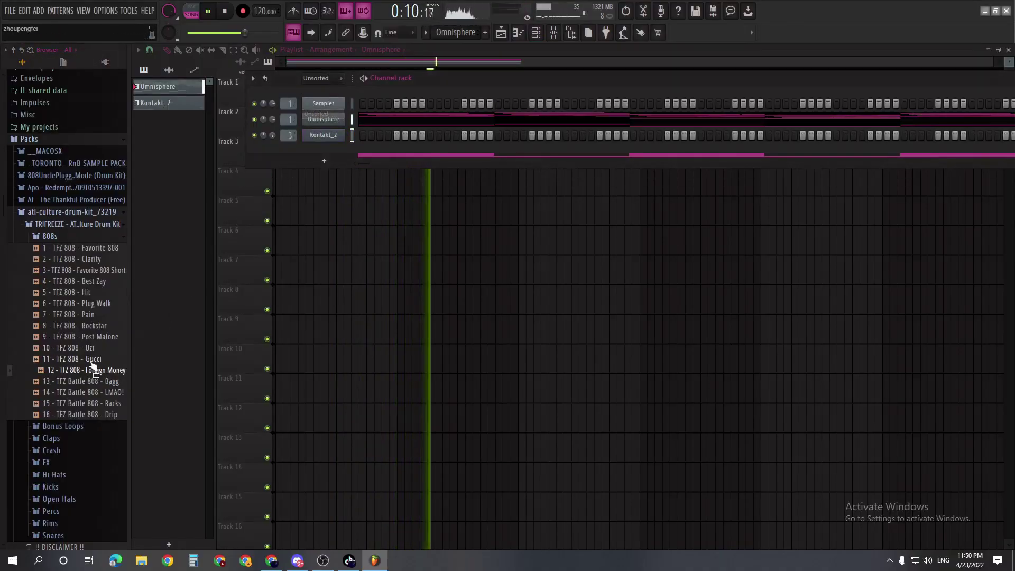
left_click_drag(106, 359, 299, 157)
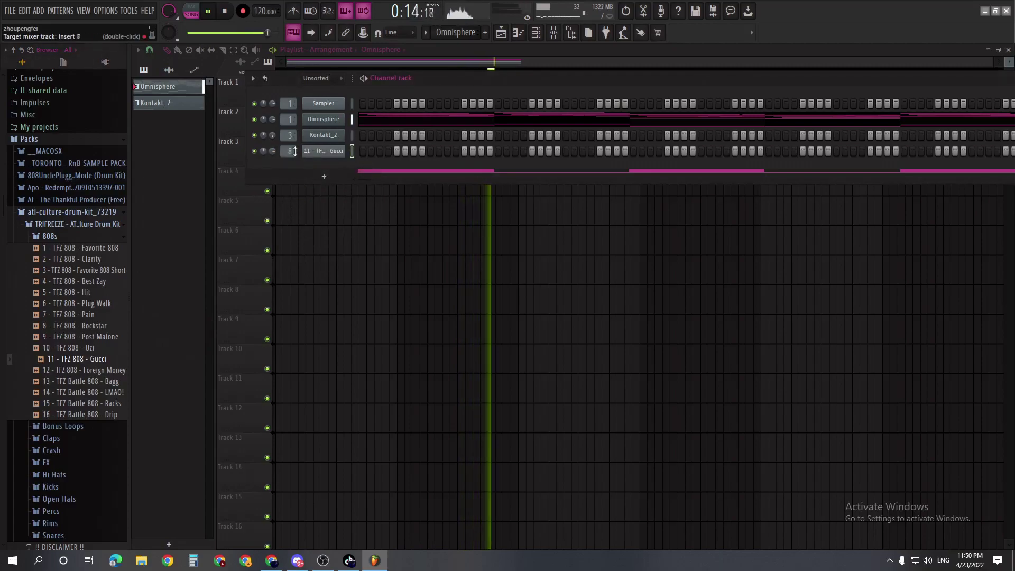
left_click(241, 186)
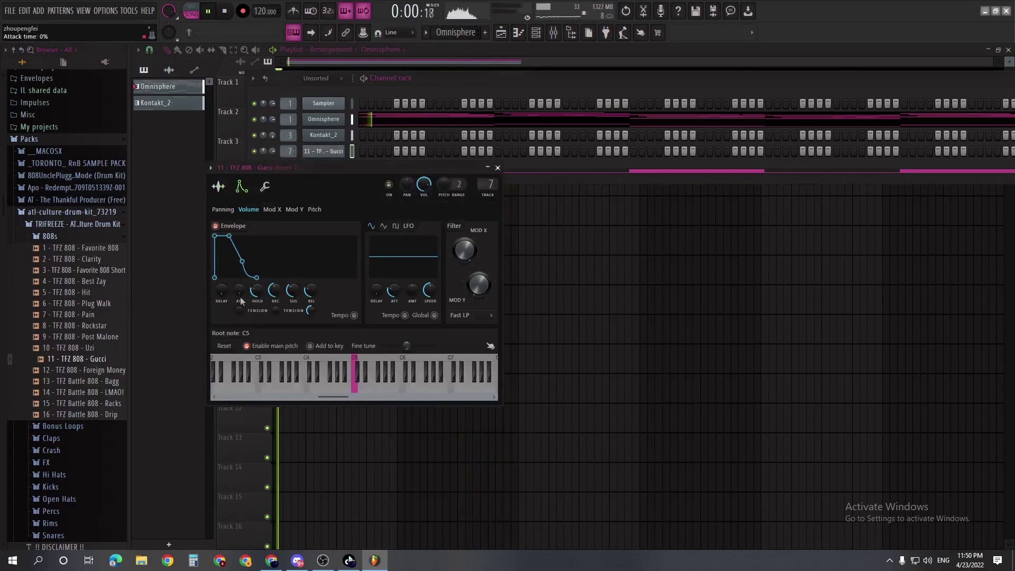
left_click(497, 167)
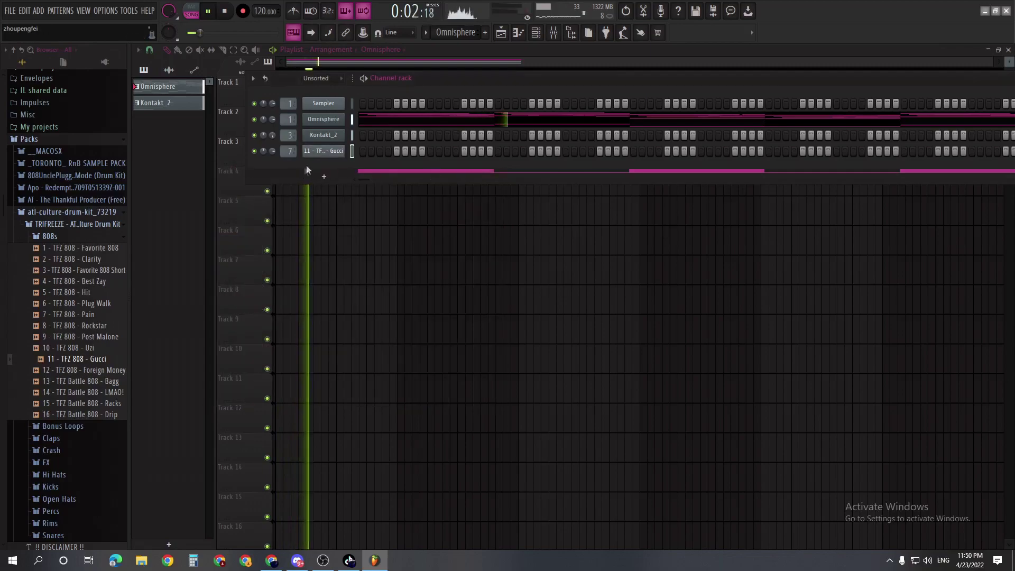
Step: Write a four-bar line for the Gucci 808 with E5, G5, C5 and B4 notes, and play it
right_click(338, 152)
left_click(368, 152)
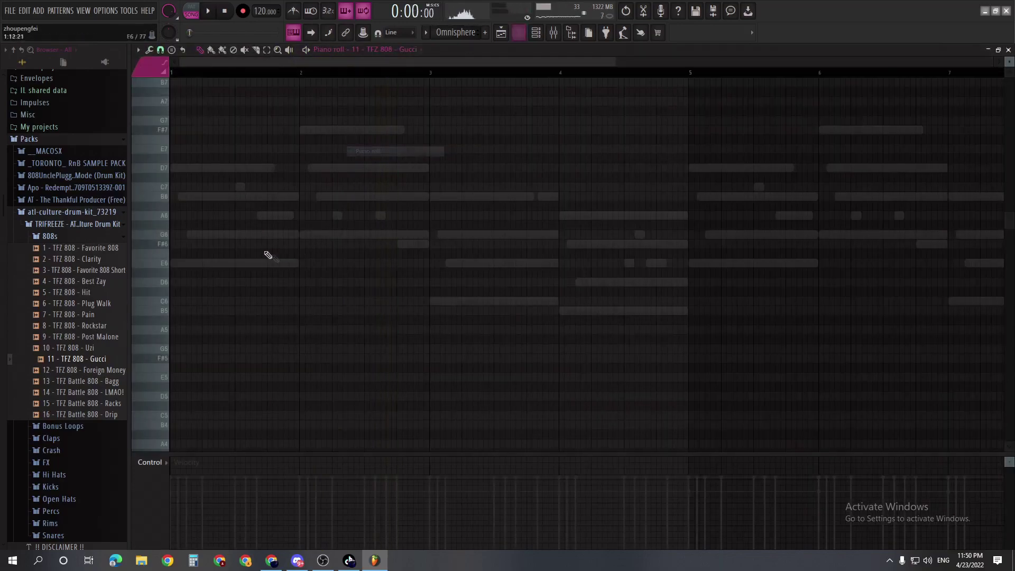
left_click(201, 263)
left_click_drag(237, 263, 297, 263)
right_click(708, 264)
key("ctrl+l")
key("ctrl+Down")
key("space")
Step: Duplicate the four-bar 808 line into bars 5 to 8 and return to the channel rack
scroll(632, 250, "down", 3)
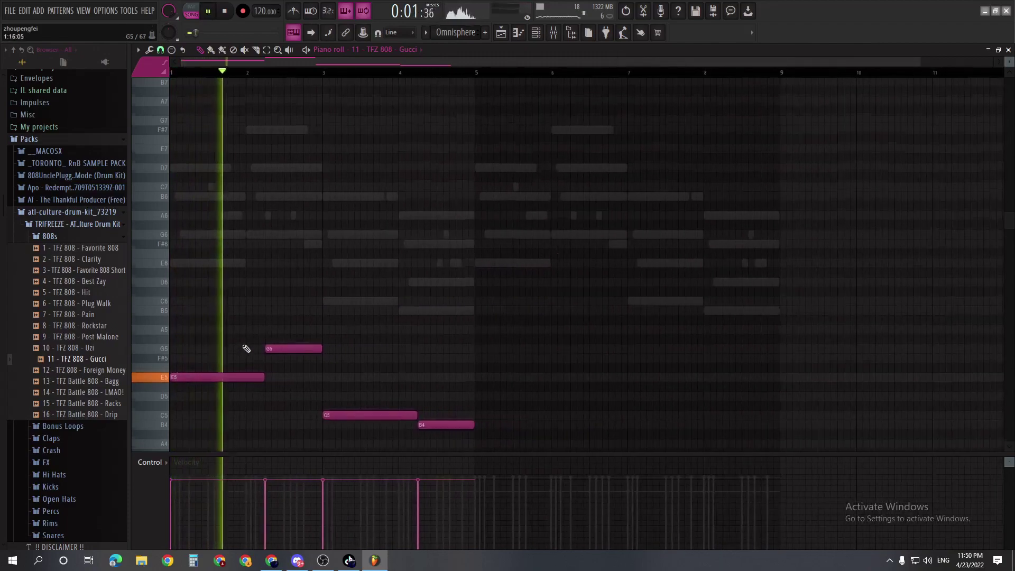
scroll(246, 344, "down", 1)
scroll(295, 348, "down", 1)
scroll(284, 349, "down", 3)
scroll(285, 350, "down", 1)
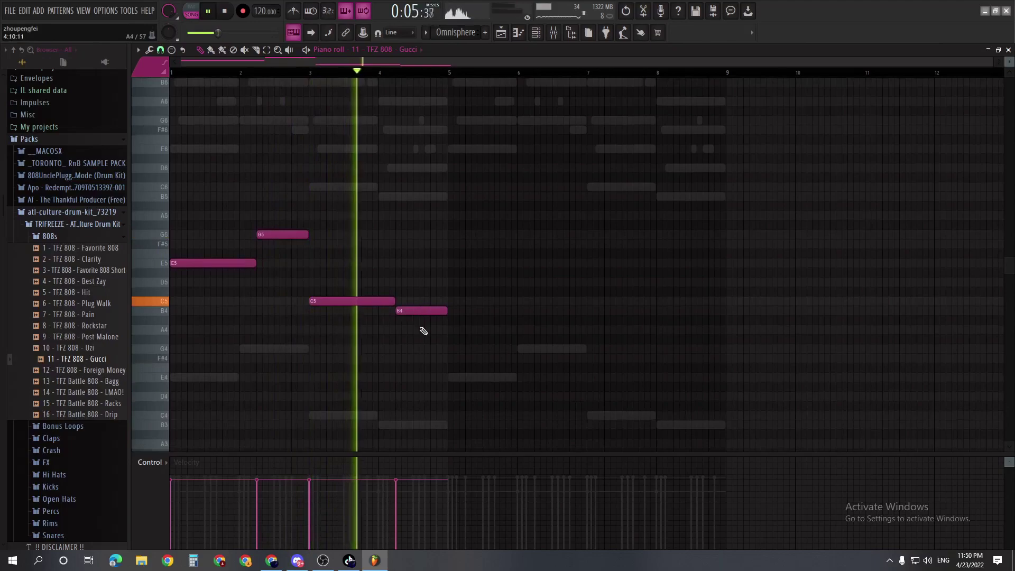
key("ctrl+b")
key("ctrl+d")
key("Escape")
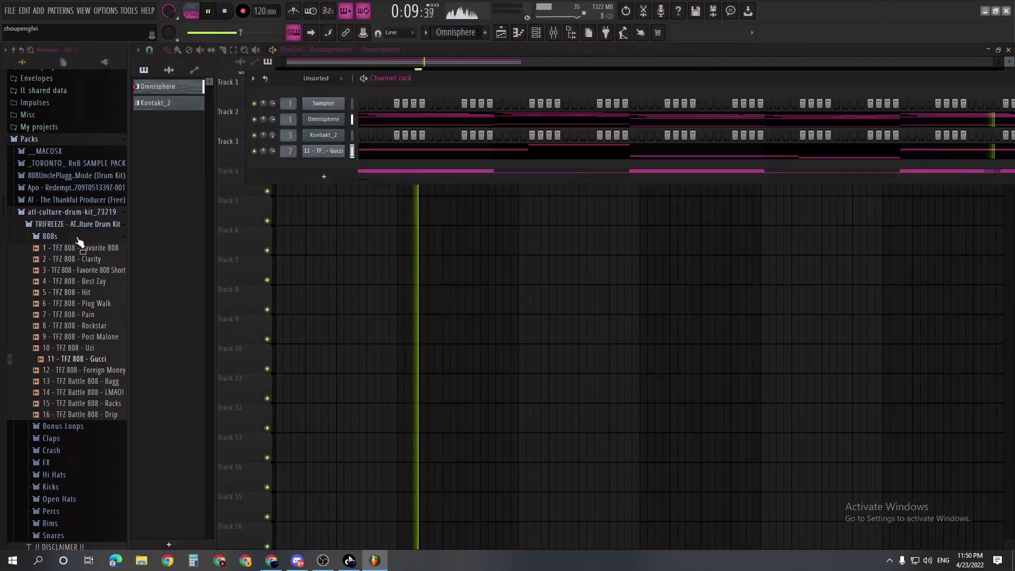
Step: Audition the samples in the Claps folder and add 3 - TFZ Clap - New Ice as a new channel
left_click(79, 238)
left_click(64, 261)
left_click(96, 307)
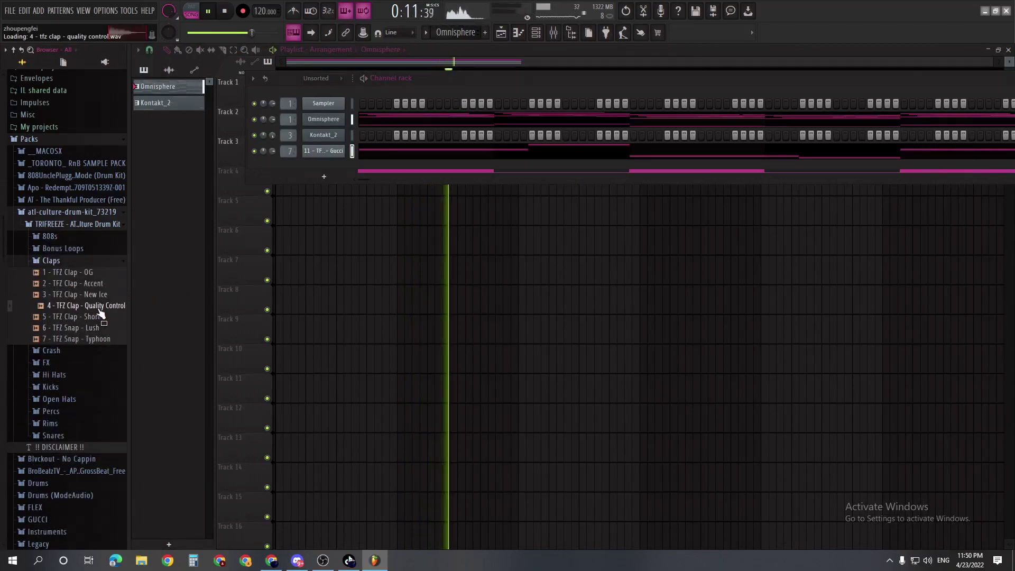
scroll(98, 304, "down", 2)
left_click(96, 218)
left_click(91, 206)
left_click_drag(93, 206, 295, 167)
Step: Route the New Ice clap to mixer track 8 and place C5 notes on beat 3 of bars 1 to 8
left_click(324, 167)
left_click(511, 186)
right_click(343, 164)
left_click(366, 166)
left_click(240, 301)
left_click(311, 301)
left_click(378, 301)
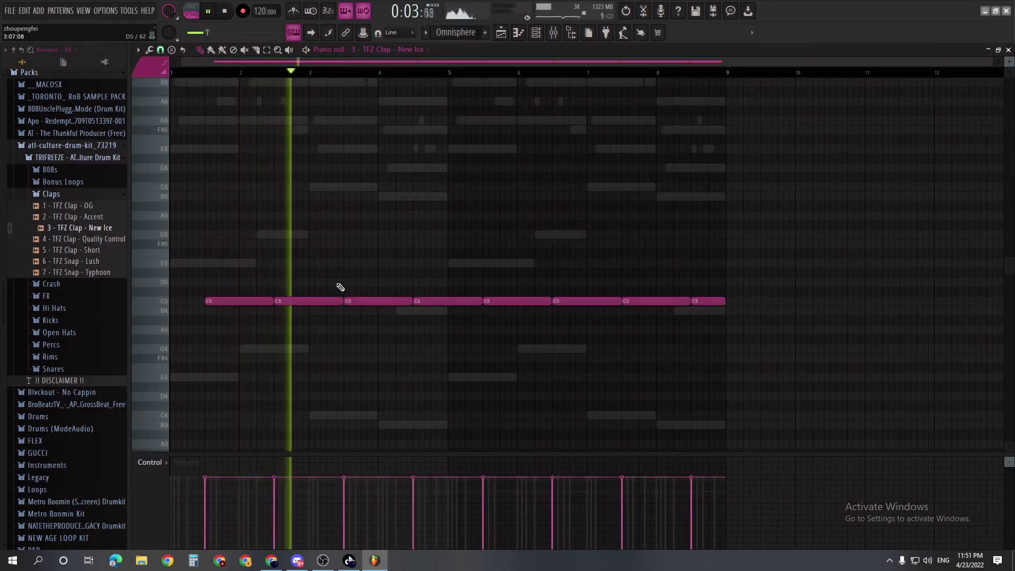
key("Up")
key("Up")
key("Up")
key("Up")
key("Up")
key("Up")
key("Up")
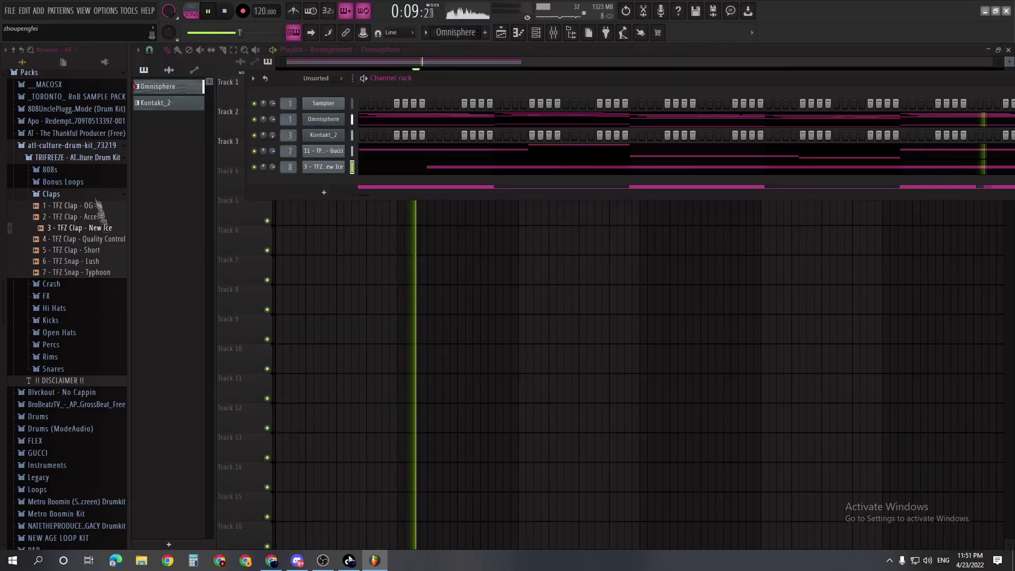
Step: Add 7 - TFZ Snap - Typhoon as a channel on mixer track 9 and paste the clap's notes into it
left_click_drag(74, 261, 272, 189)
key("space")
left_click(93, 263)
key("ctrl+v")
left_click(325, 183)
key("Escape")
left_click(382, 186)
key("shift+Down")
key("shift+Down")
key("shift+Down")
key("Escape")
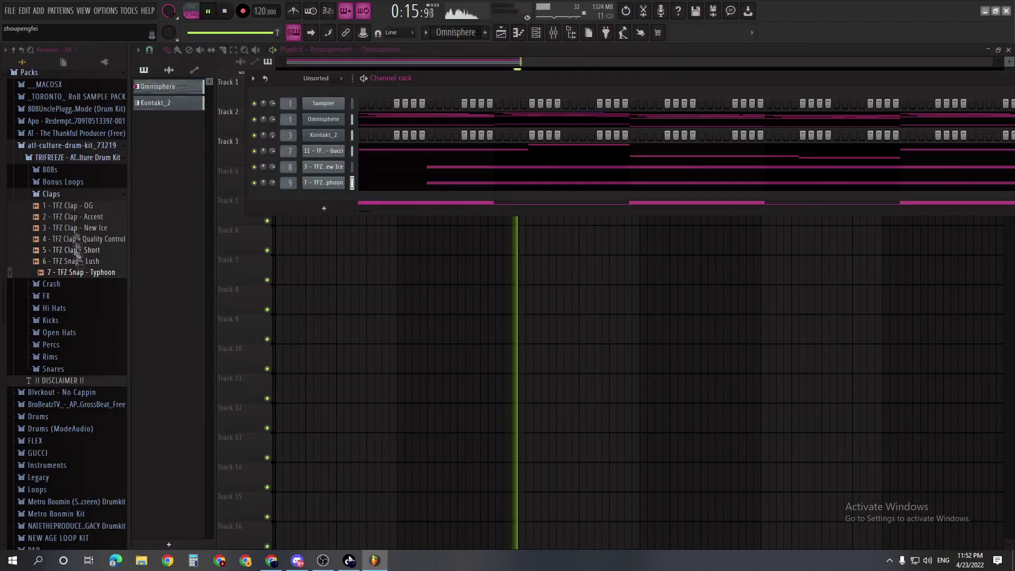
Step: Audition samples in the Hi Hats folder and add 5 - TFZ Hi Hat - Mini as a new channel on mixer track 10
left_click(62, 195)
left_click(63, 207)
left_click(63, 207)
left_click(70, 231)
left_click(96, 275)
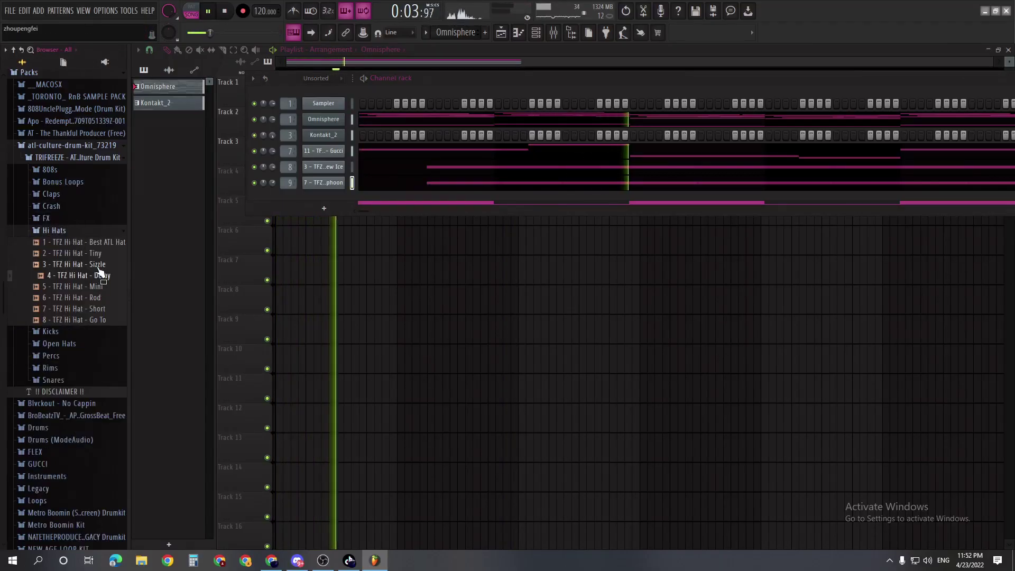
left_click_drag(90, 286, 311, 199)
Step: Fill every second step of the Mini hi-hat channel and enable Use loop points for its sample
right_click(311, 199)
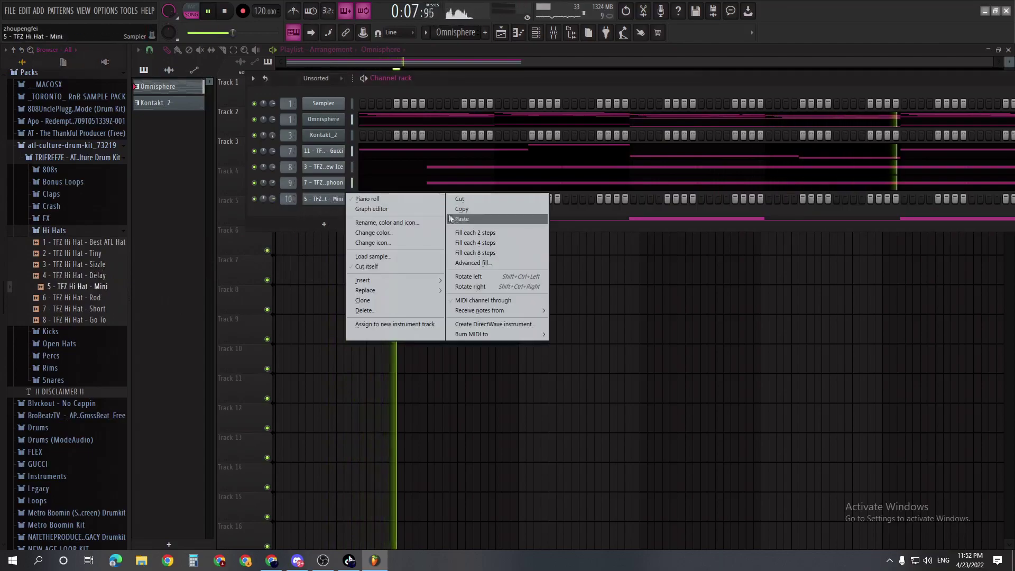
left_click(450, 218)
key("space")
left_click(339, 199)
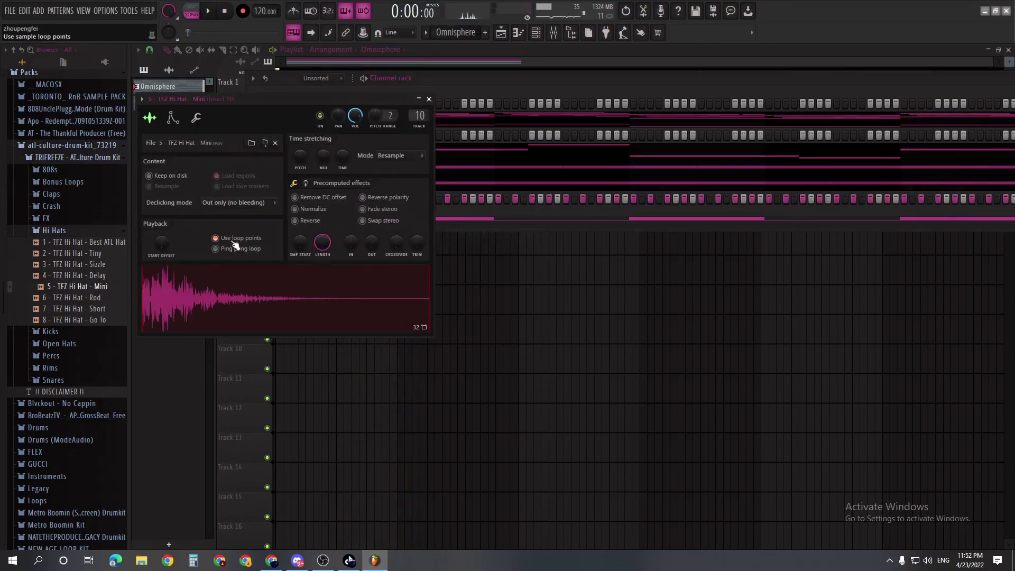
key("Escape")
Step: Open the Mini hi-hat's piano roll and add extra C5 notes in bar 1 to form a roll
key("space")
right_click(345, 196)
left_click(373, 198)
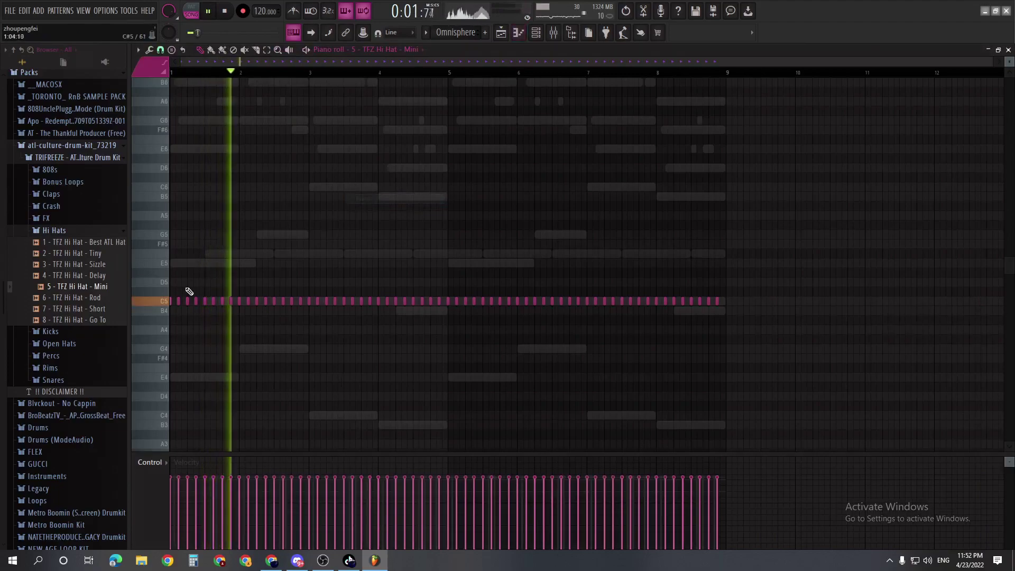
scroll(186, 75, "up", 7)
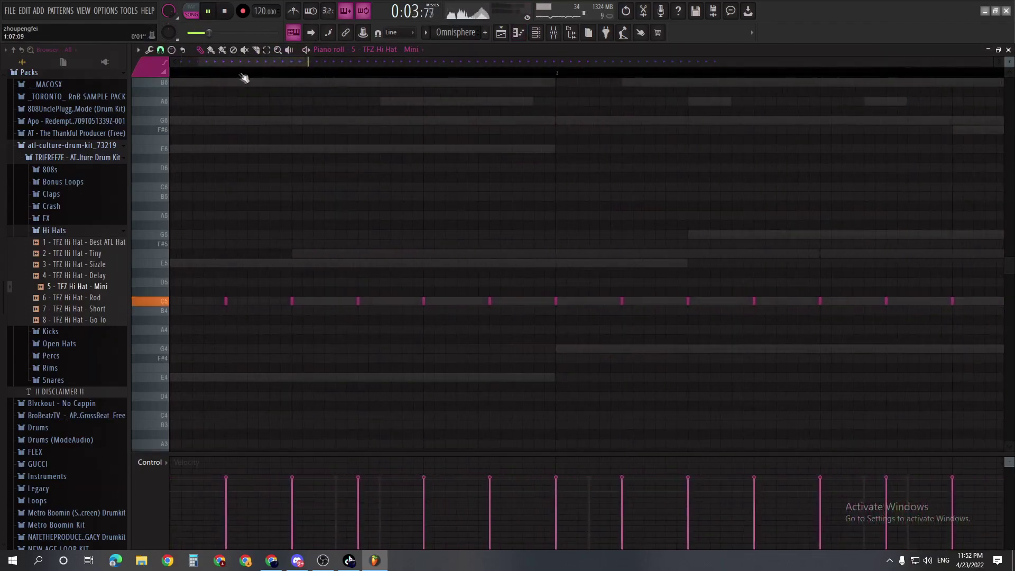
scroll(224, 97, "up", 3)
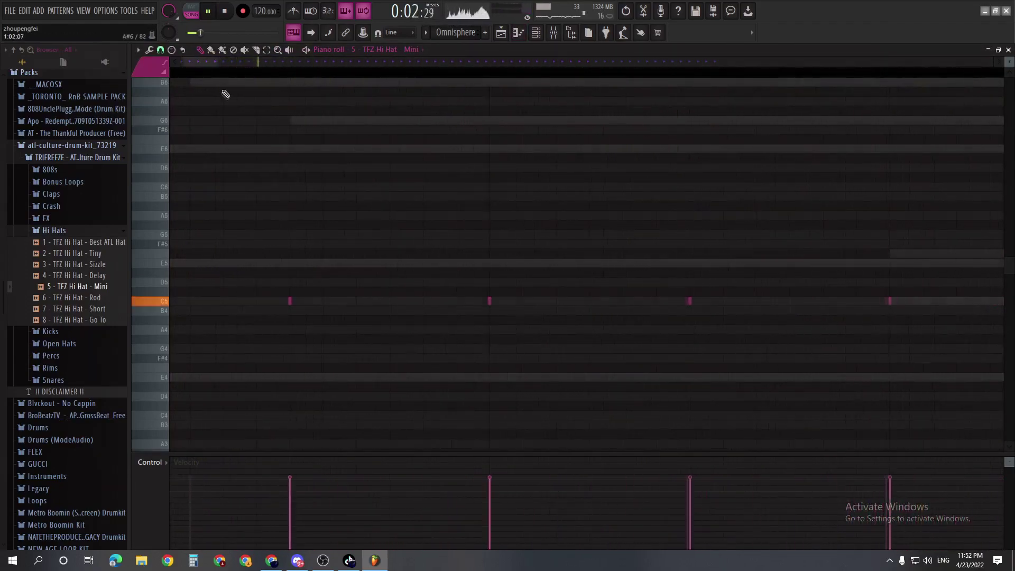
scroll(194, 321, "down", 2)
scroll(390, 330, "up", 2)
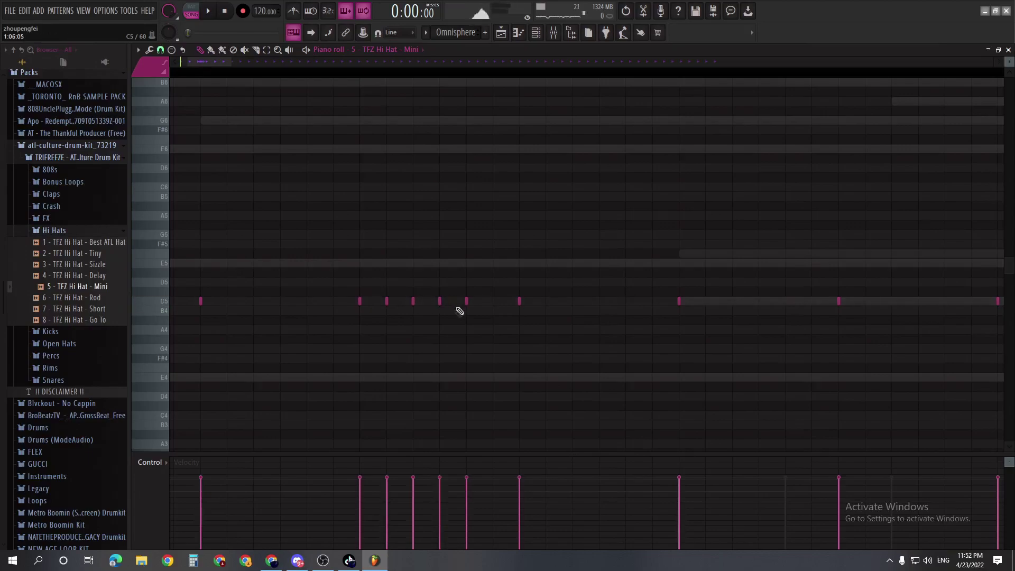
Step: Change the piano roll's snap value and add more closely spaced C5 notes to the hi-hat roll in bar 1
left_click(162, 52)
left_click(183, 112)
key("space")
scroll(418, 341, "down", 2)
scroll(360, 342, "up", 2)
key("space")
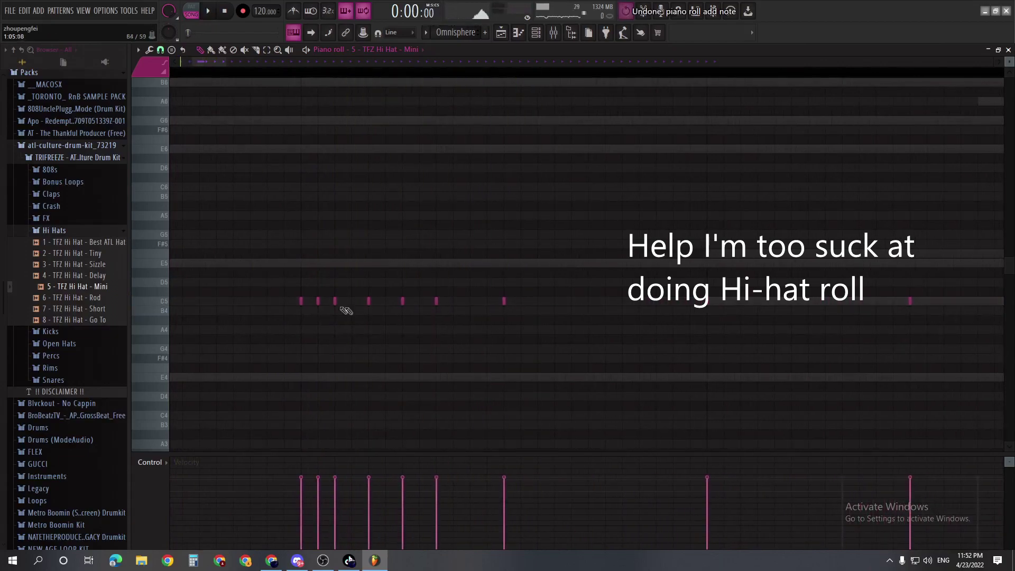
Step: Duplicate the Mini hi-hat pattern of bars 1 to 4 into bars 5 to 8 and play it back
left_click_drag(788, 226, 463, 315)
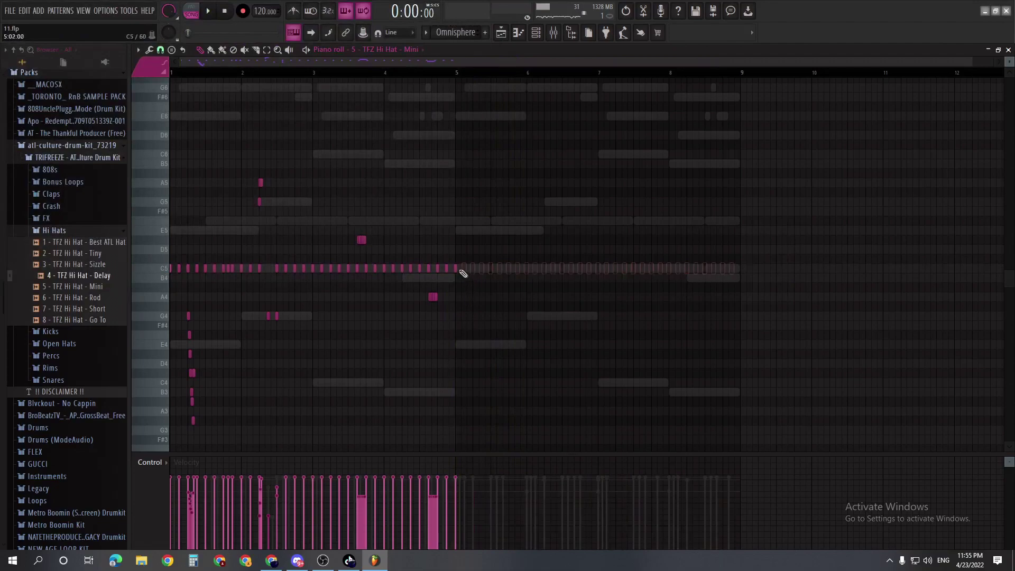
key("ctrl+b")
scroll(466, 299, "up", 2)
key("space")
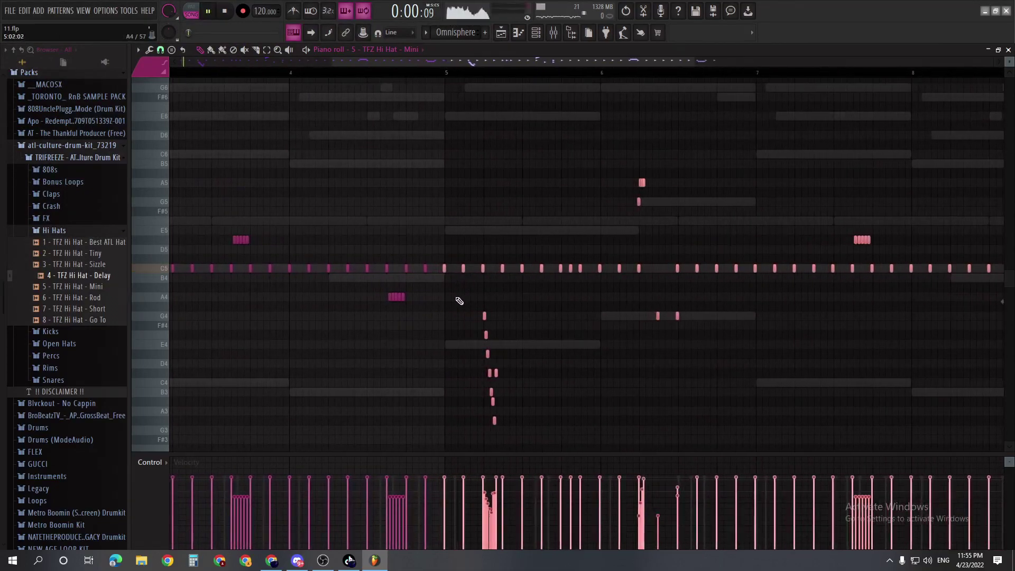
scroll(443, 300, "up", 2)
scroll(414, 302, "up", 2)
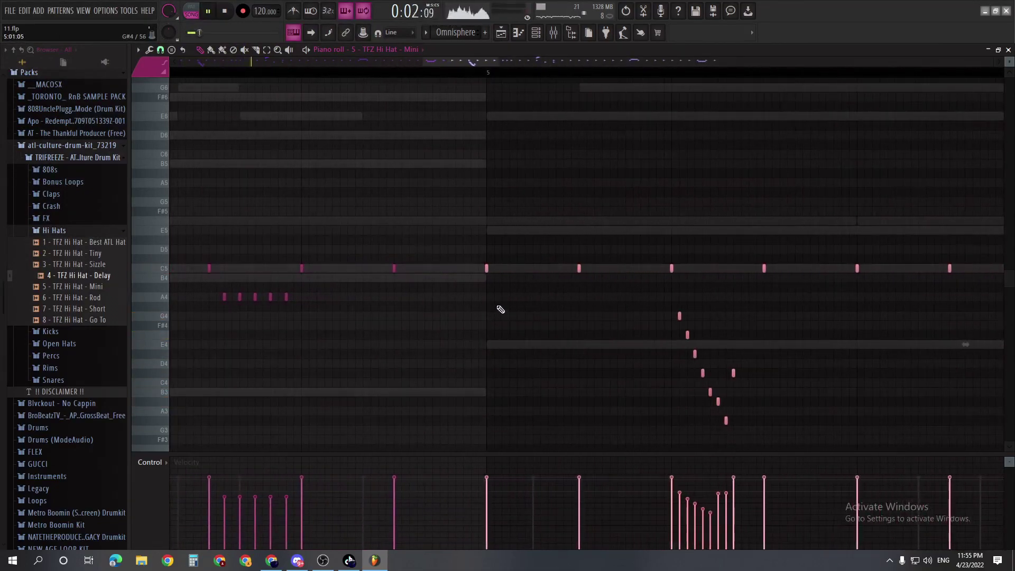
scroll(501, 309, "down", 5)
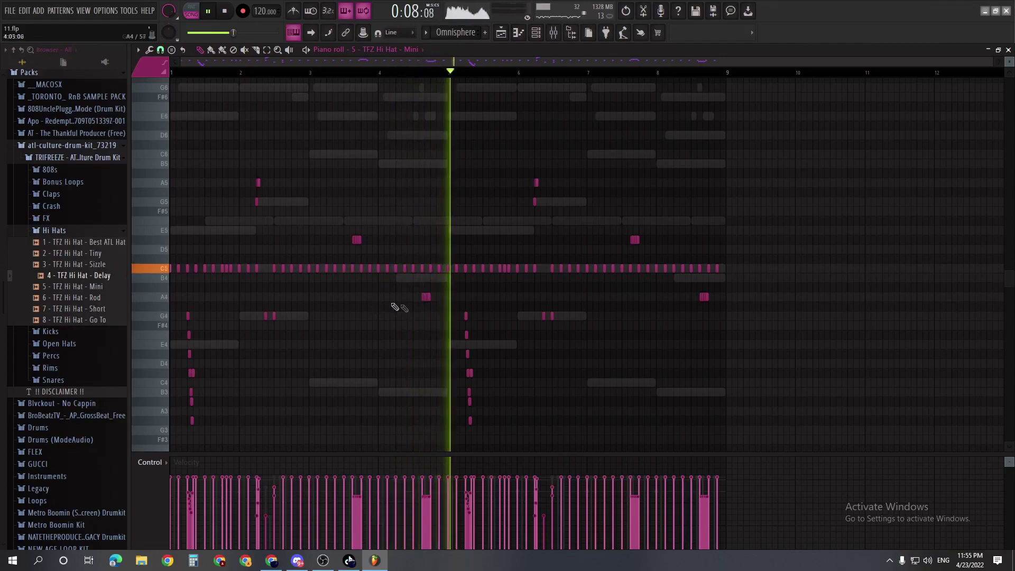
Step: Copy the five-note A4 hi-hat roll to F4 at the end of bar 8 and return to the channel rack
scroll(423, 311, "up", 5)
left_click_drag(467, 285, 412, 320)
left_click(423, 326, "ctrl")
scroll(444, 326, "down", 5)
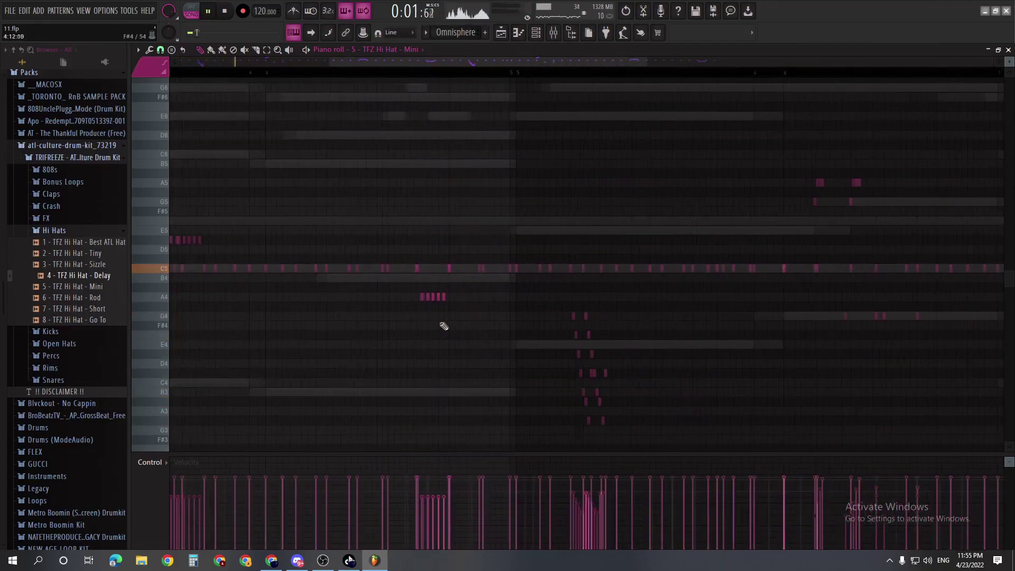
scroll(787, 354, "up", 6)
left_click_drag(555, 288, 437, 334)
scroll(498, 339, "up", 3)
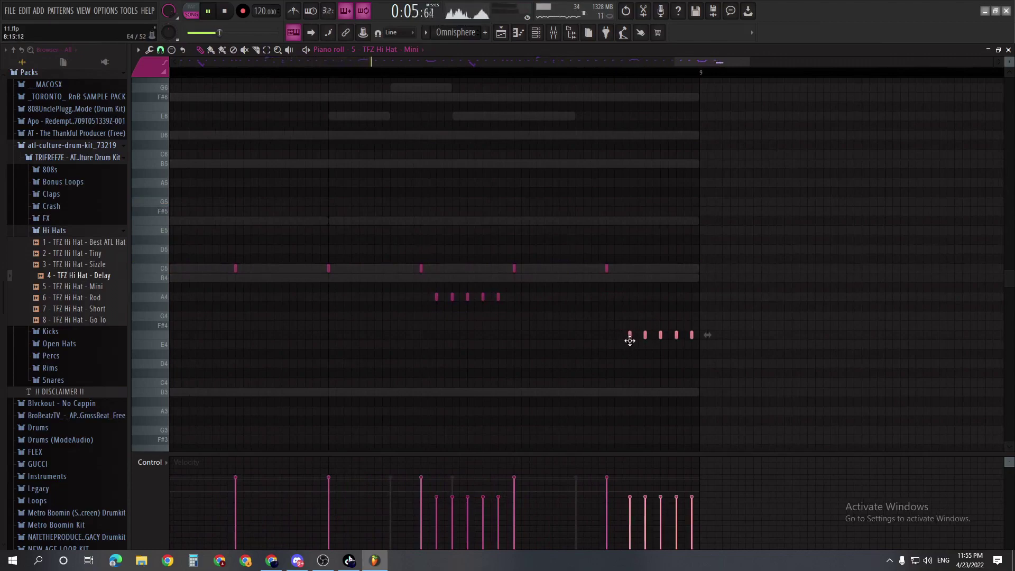
scroll(625, 358, "up", 2)
scroll(626, 358, "down", 4)
key("F7")
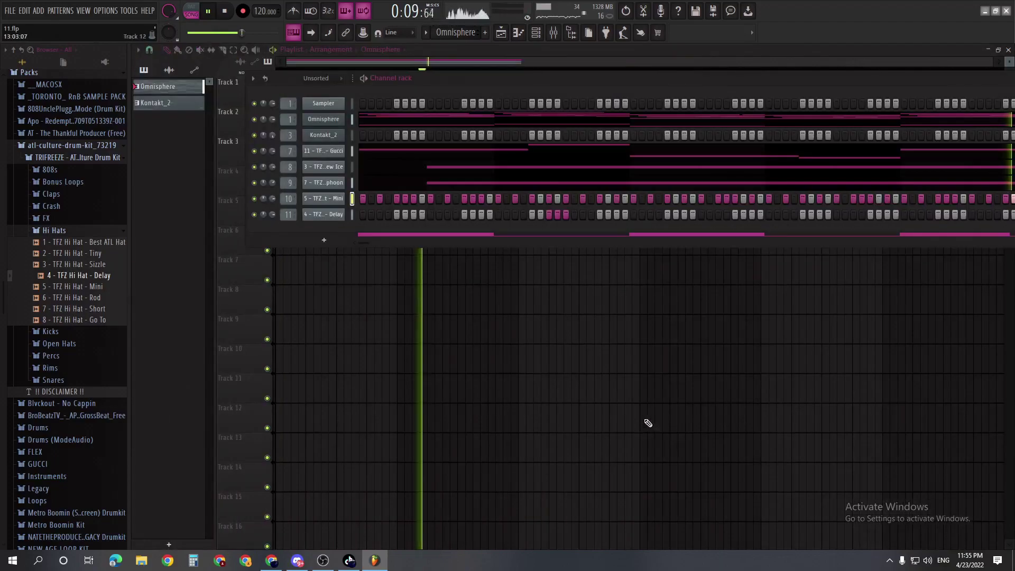
Step: Audition the samples in the Kicks folder against the playing beat
left_click(88, 233)
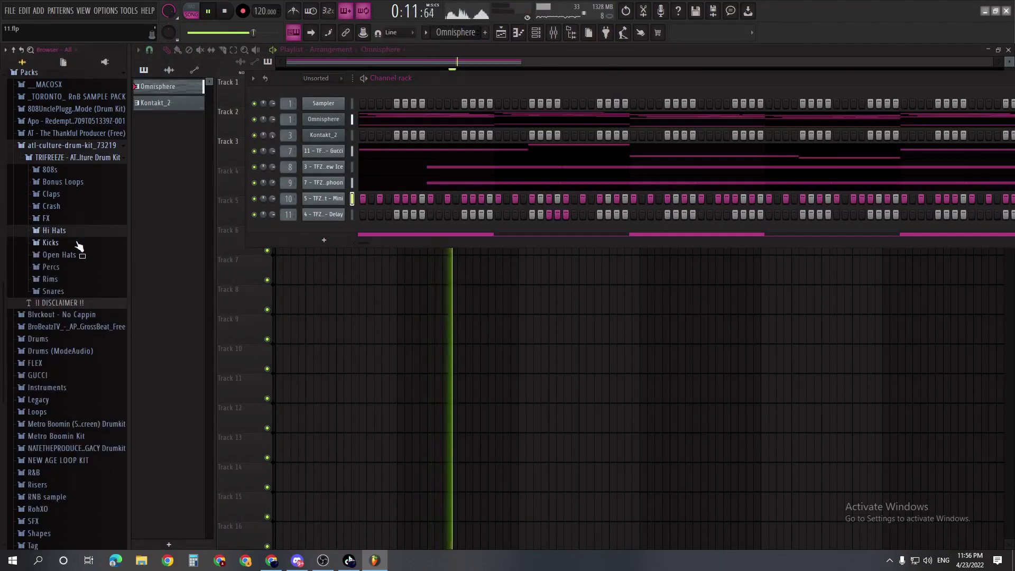
left_click(84, 243)
left_click(102, 276)
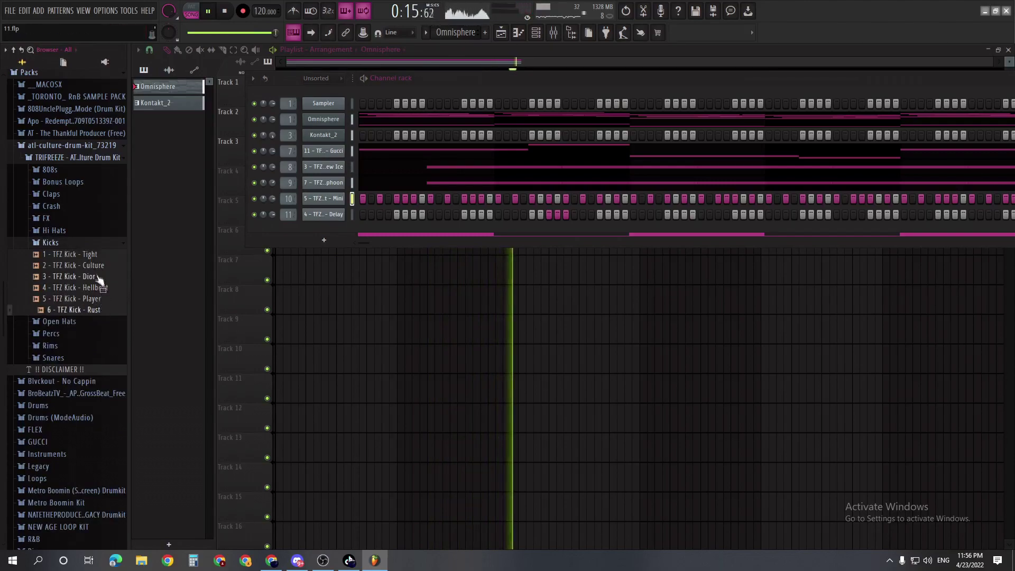
left_click(95, 266)
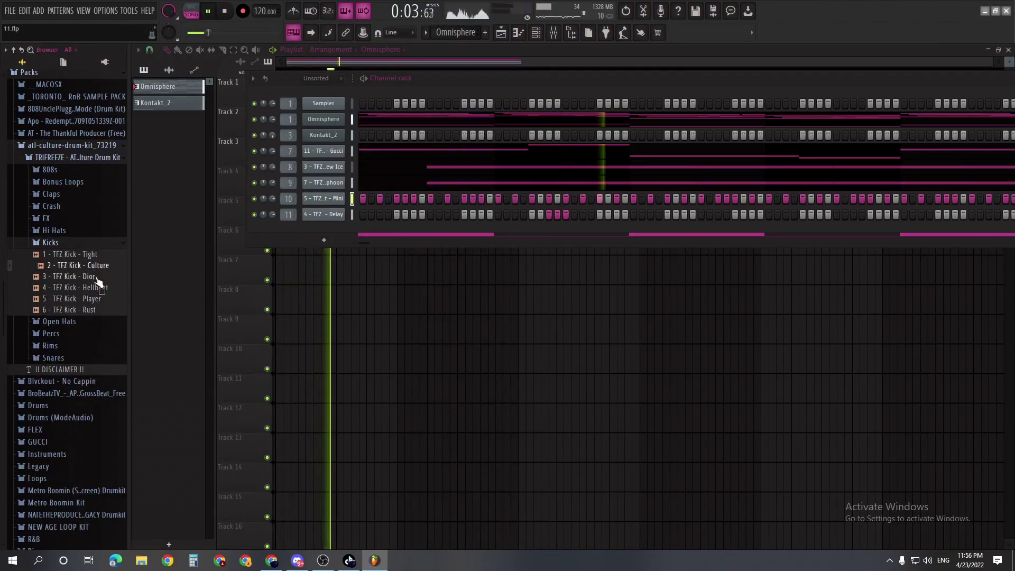
left_click(97, 278)
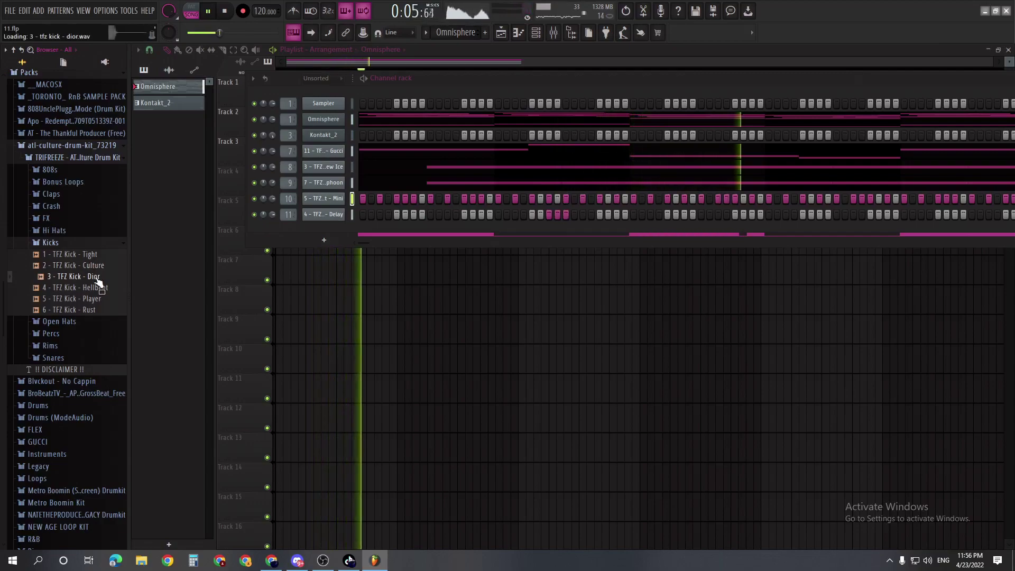
left_click(95, 256)
left_click(94, 267)
left_click(100, 289)
left_click(99, 301)
left_click(101, 312)
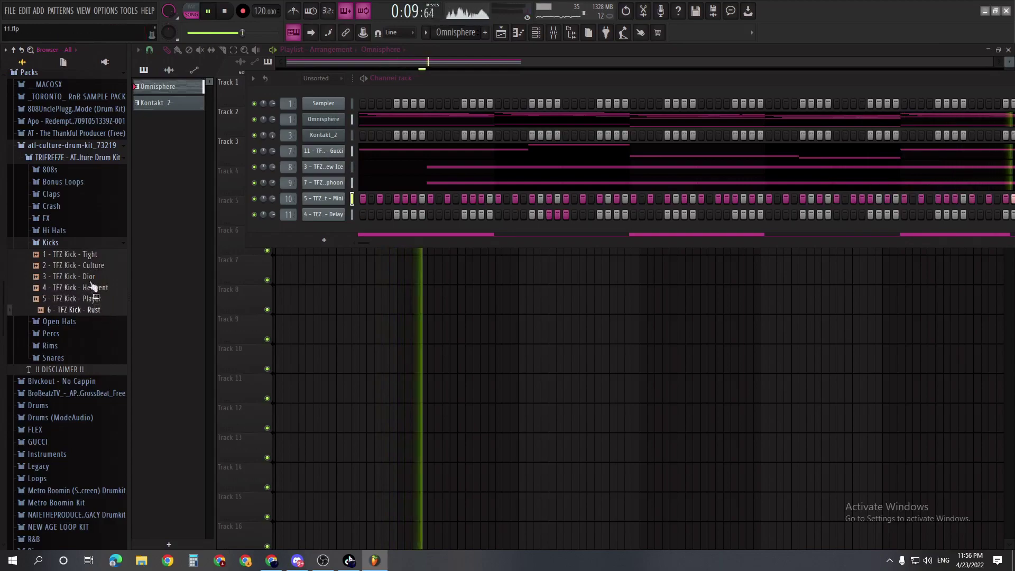
left_click(95, 265)
Step: Add 3 - TFZ Kick - Dior as a new channel, route it to mixer track 12 and preview it
left_click_drag(94, 278, 292, 230)
scroll(294, 230, "up", 7)
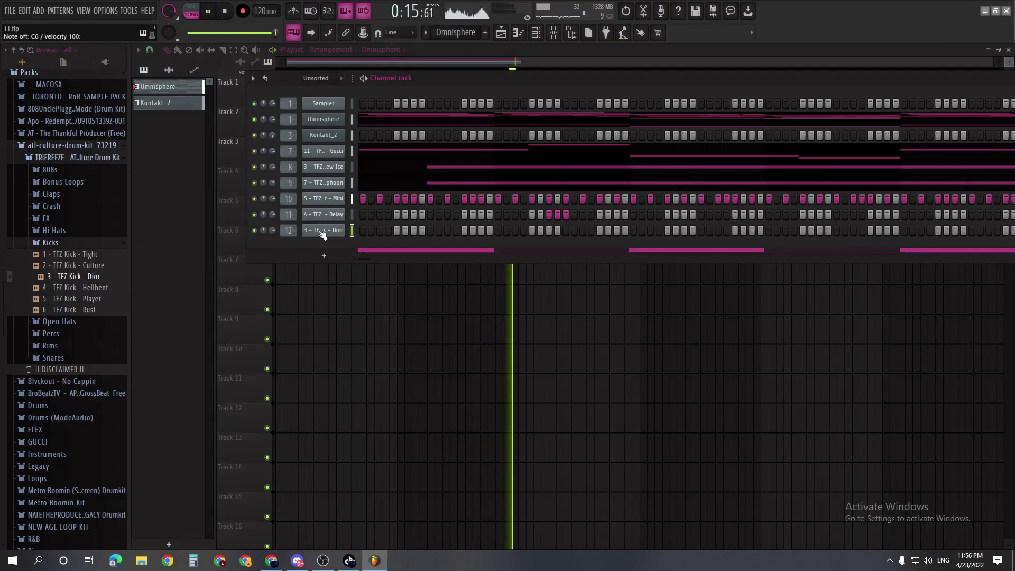
left_click(322, 231)
key("Escape")
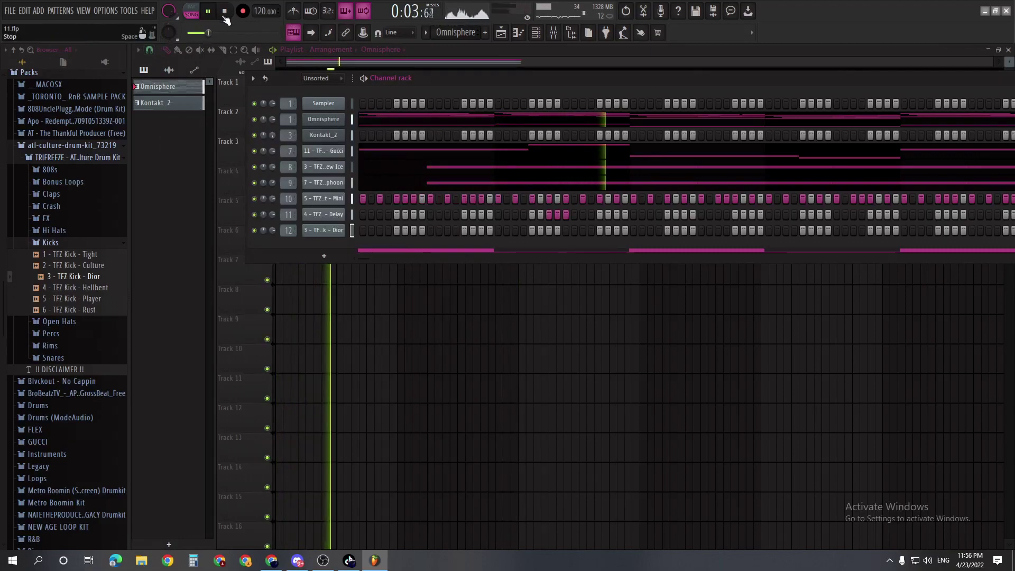
Step: Set the typing keyboard's base note to C5 and choose the FPC (C4) layout
right_click(294, 33)
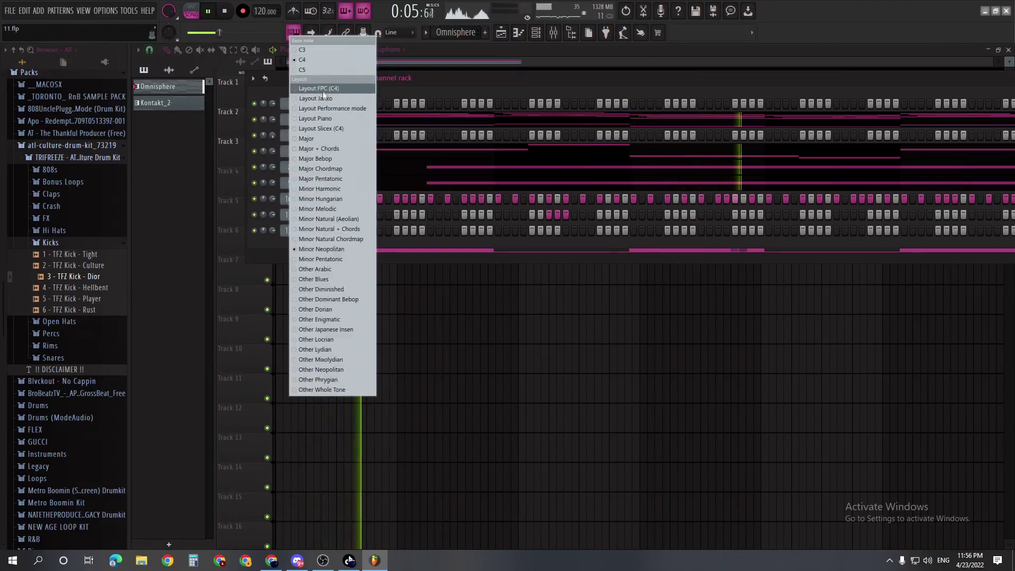
left_click(312, 69)
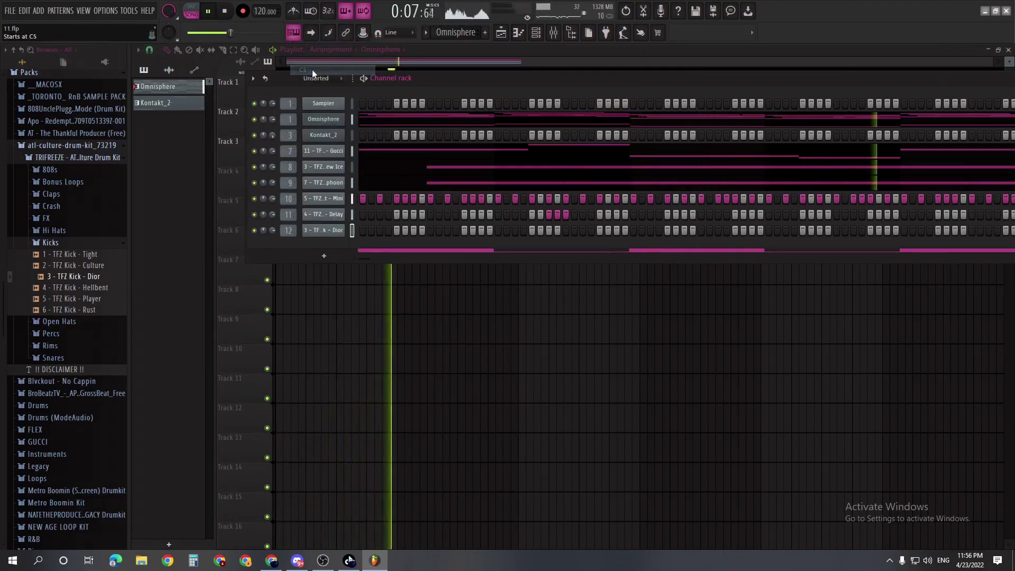
right_click(293, 33)
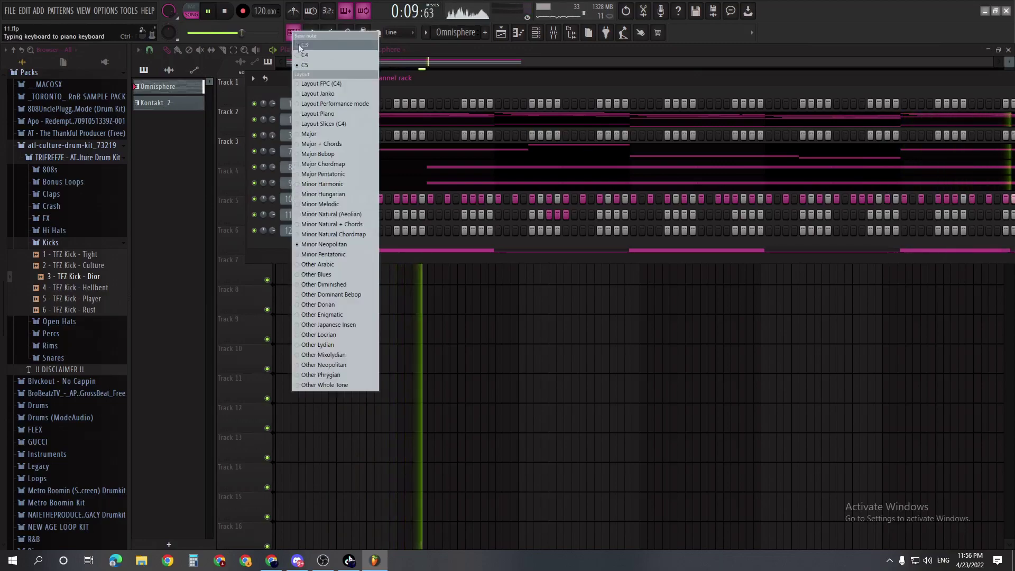
left_click(325, 83)
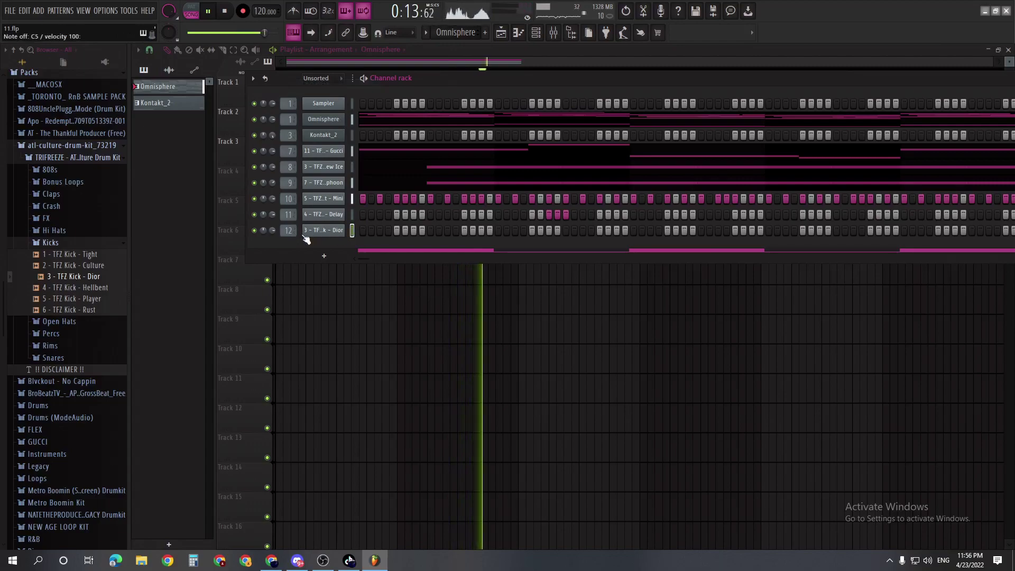
Step: Place Dior kick hits on steps 1, 11 and 13 of bar 1
left_click(363, 232)
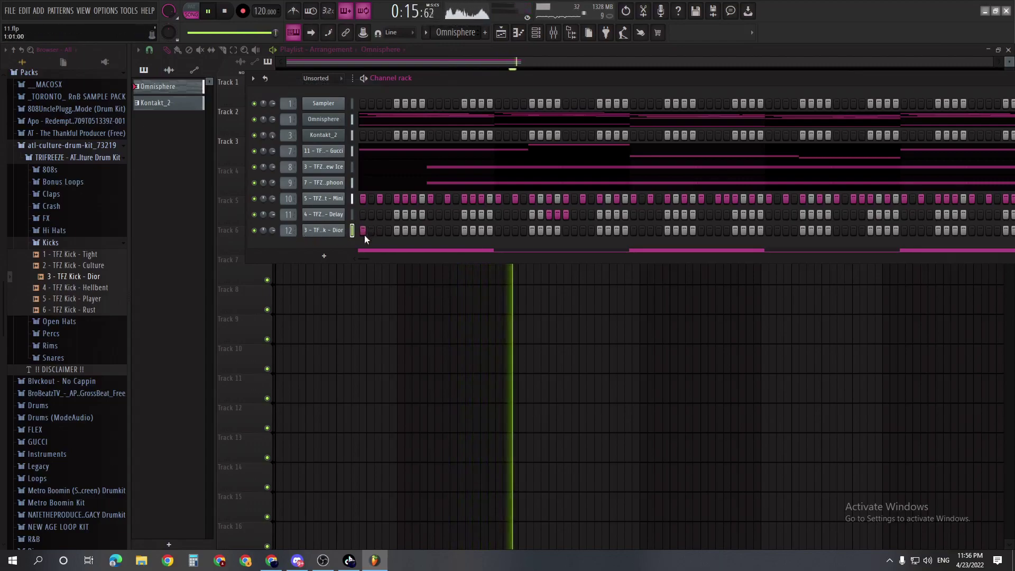
left_click(447, 231)
key("space")
key("space")
left_click(465, 231)
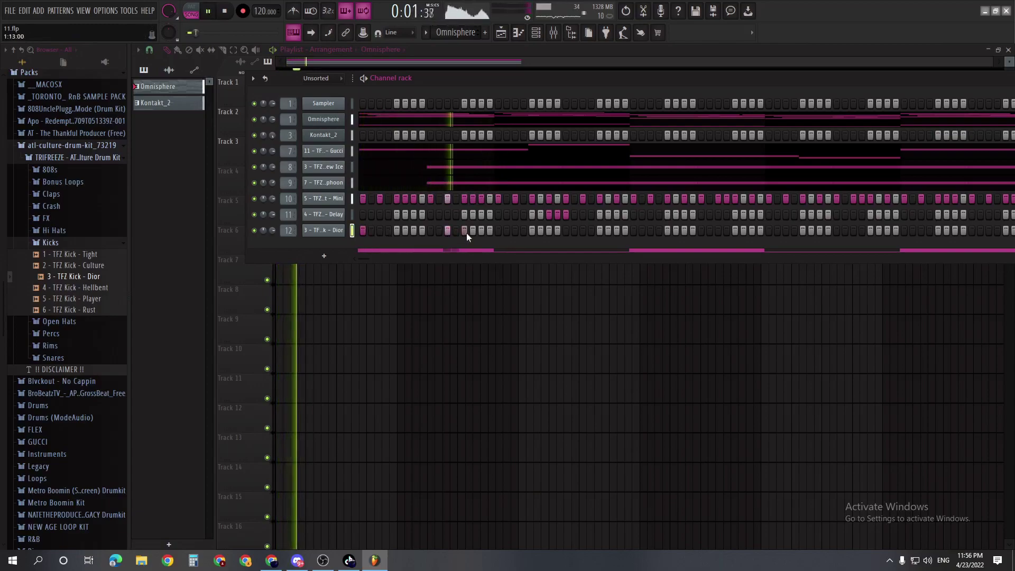
Step: Place Dior kick hits on steps 5 and 11 of bars 2 and 4, steps 1, 7 and 13 of bar 3, and step 1 of bar 5
left_click(532, 232)
left_click(583, 231)
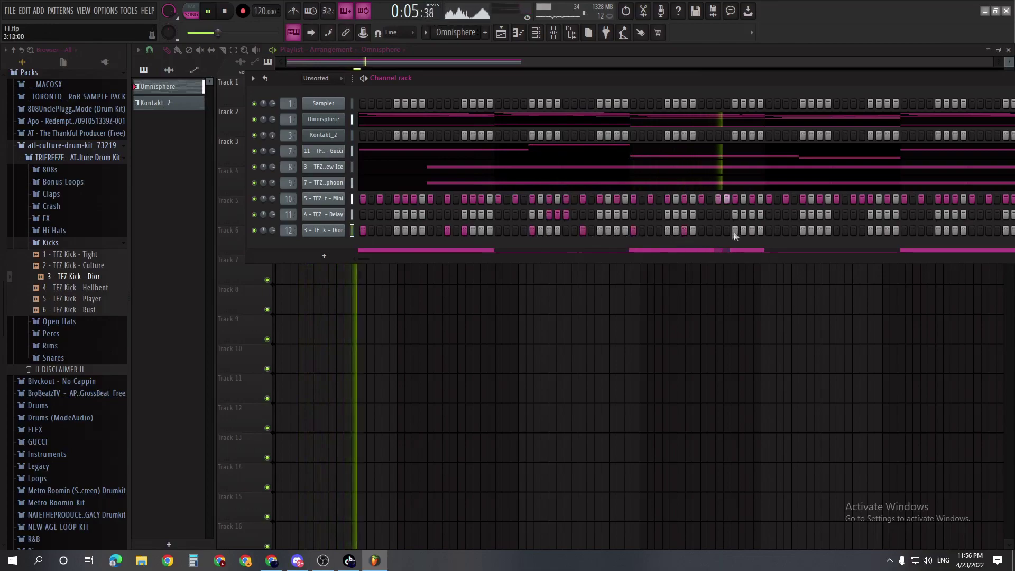
left_click(802, 232)
left_click(853, 230)
left_click(903, 231)
Step: Open the Dior kick's piano roll and delete the note at the start of bar 5
left_click_drag(860, 77, 719, 81)
right_click(253, 230)
left_click(277, 230)
left_click_drag(546, 216, 185, 319)
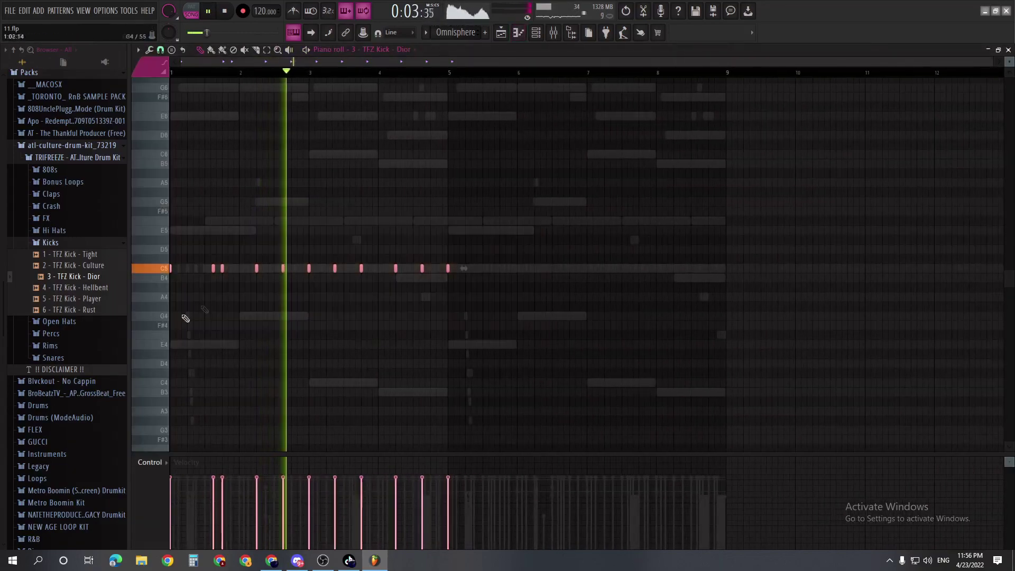
right_click(448, 268)
Step: Duplicate the Dior kick notes of bars 1 to 4 into bars 5 to 8 and return to the channel rack
left_click_drag(489, 245, 74, 308)
left_click_drag(179, 270, 458, 265)
scroll(450, 286, "up", 3)
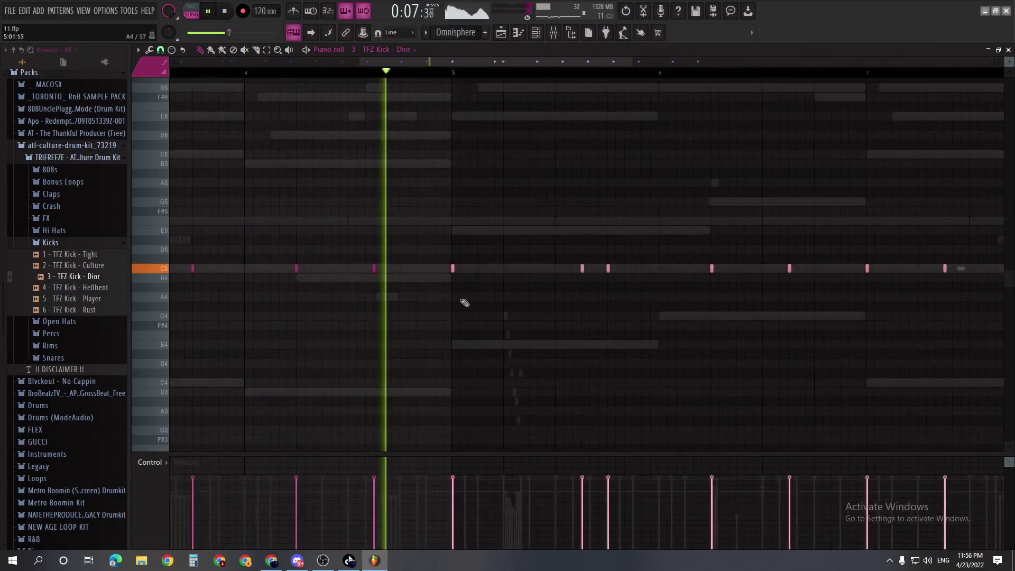
scroll(479, 303, "down", 3)
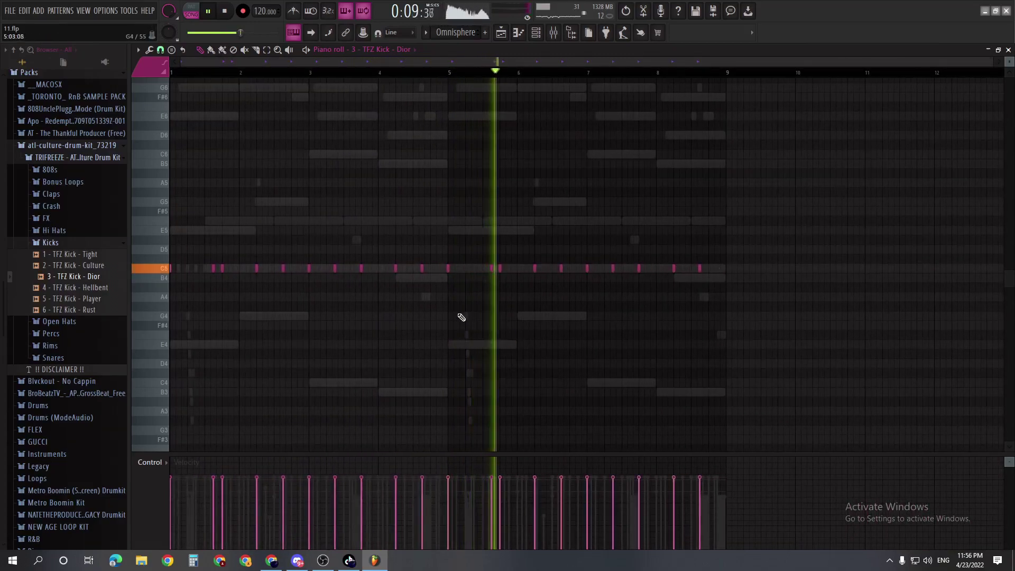
scroll(438, 312, "up", 1)
key("F7")
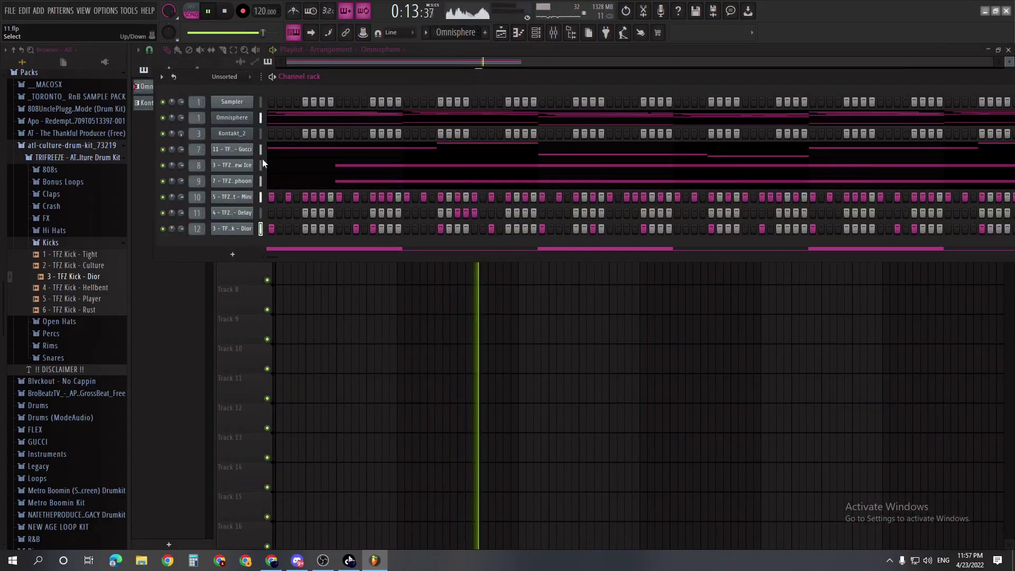
right_click(261, 228)
left_click(280, 229)
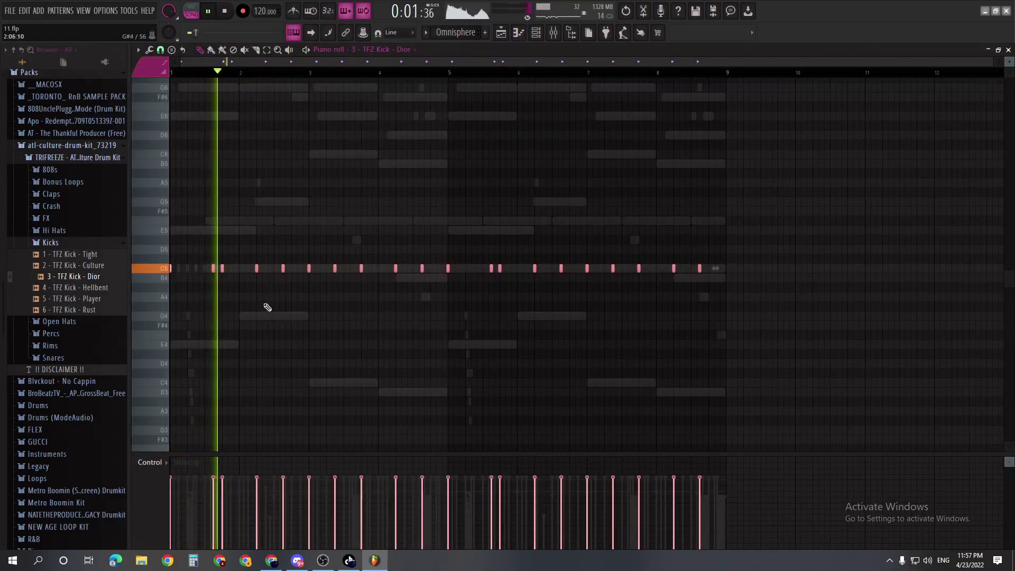
key("F7")
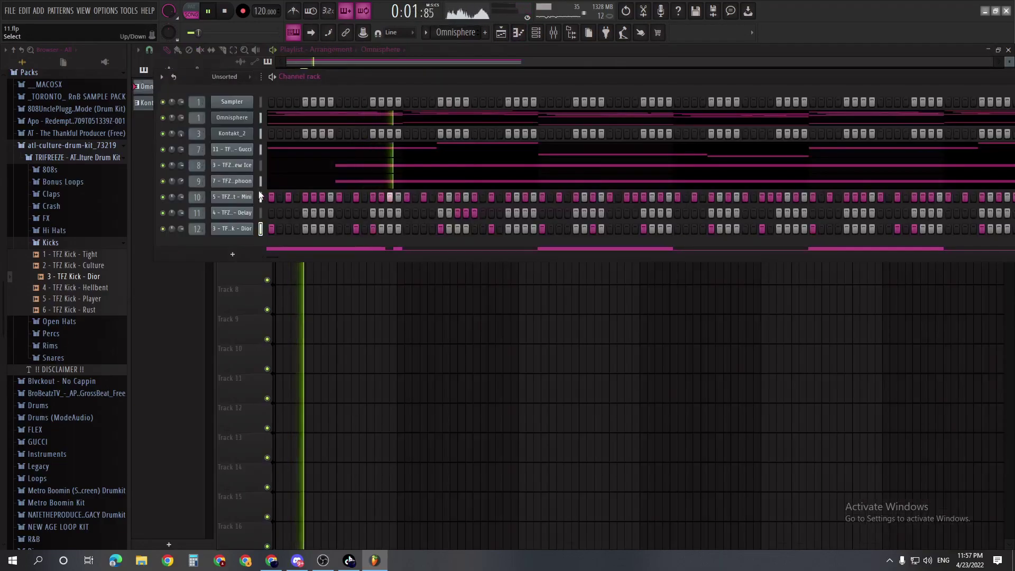
Step: Open the 808 Gucci piano roll, extend its notes to legato length and return to the channel rack
left_click(272, 150)
scroll(477, 270, "down", 5)
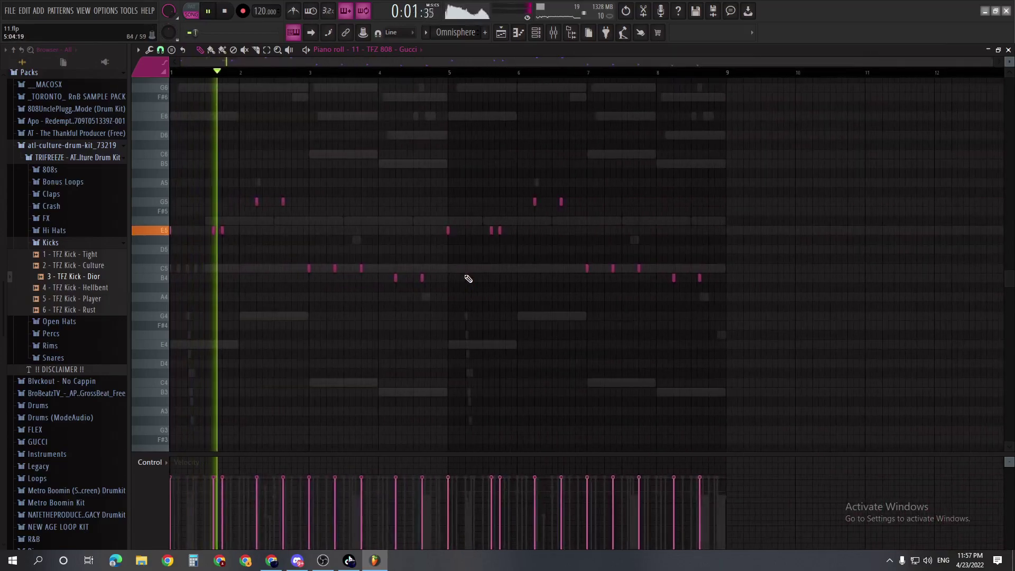
key("ctrl+l")
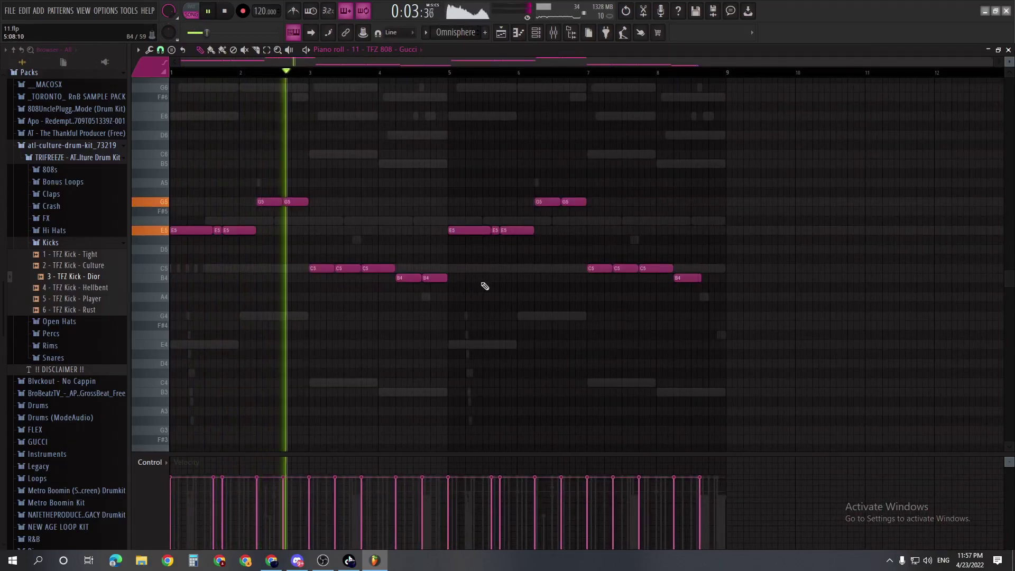
key("F7")
Step: Adjust the 808 Gucci channel's miscellaneous settings, close its window and save the project
left_click(241, 150)
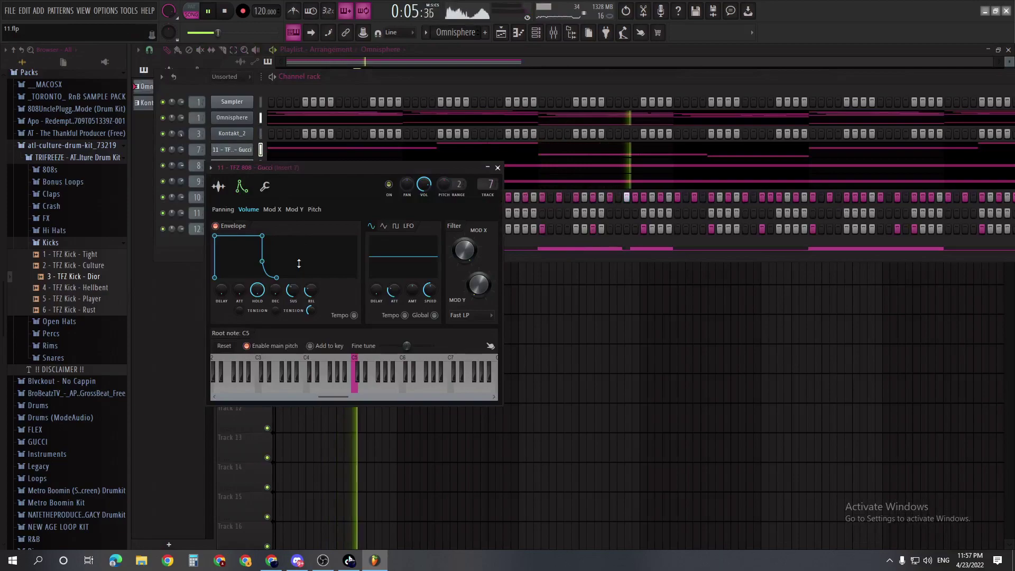
left_click(218, 186)
left_click(264, 186)
left_click(231, 315)
left_click(497, 167)
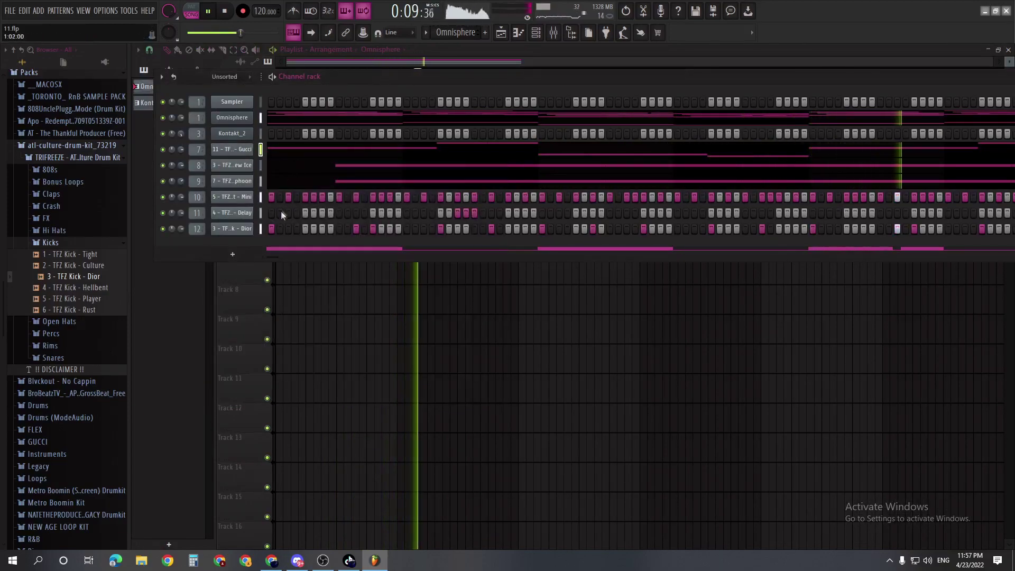
left_click(11, 11)
left_click(24, 59)
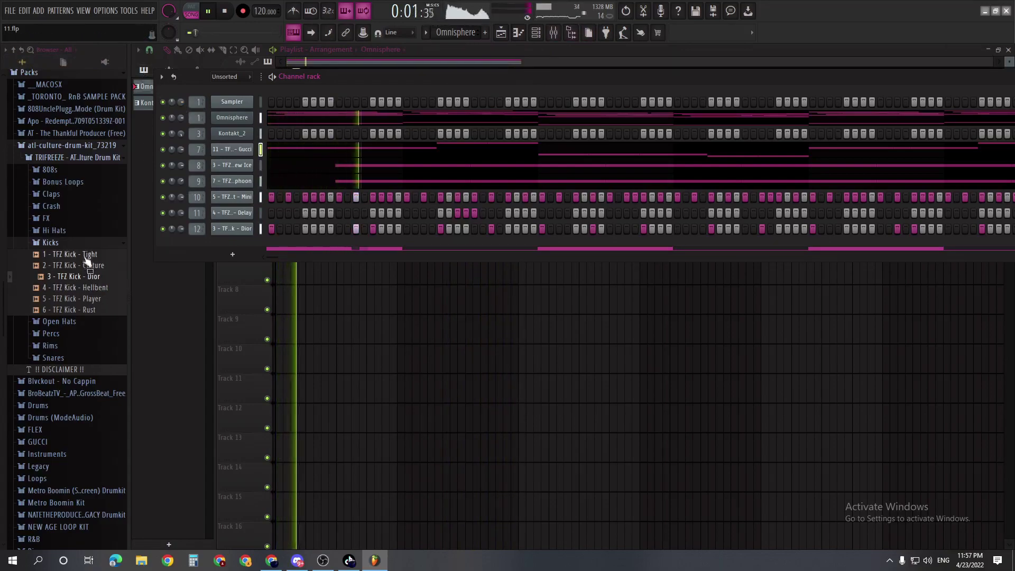
Step: Duplicate the Delay hi-hat notes of bars 1 to 4 into bars 5 to 8 and play the pattern
right_click(238, 213)
left_click(271, 215)
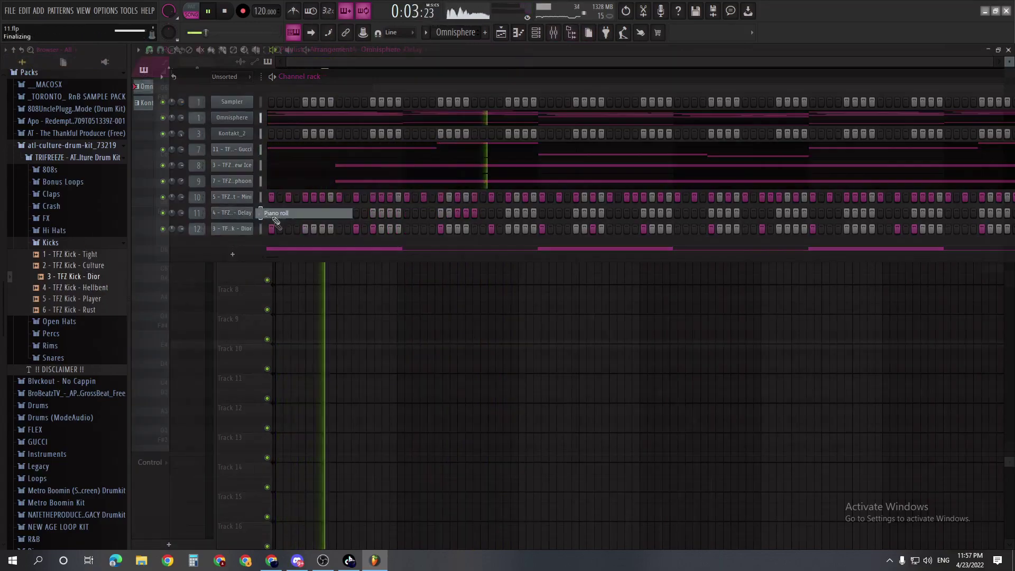
key("space")
left_click_drag(449, 73, 174, 76)
key("ctrl+b")
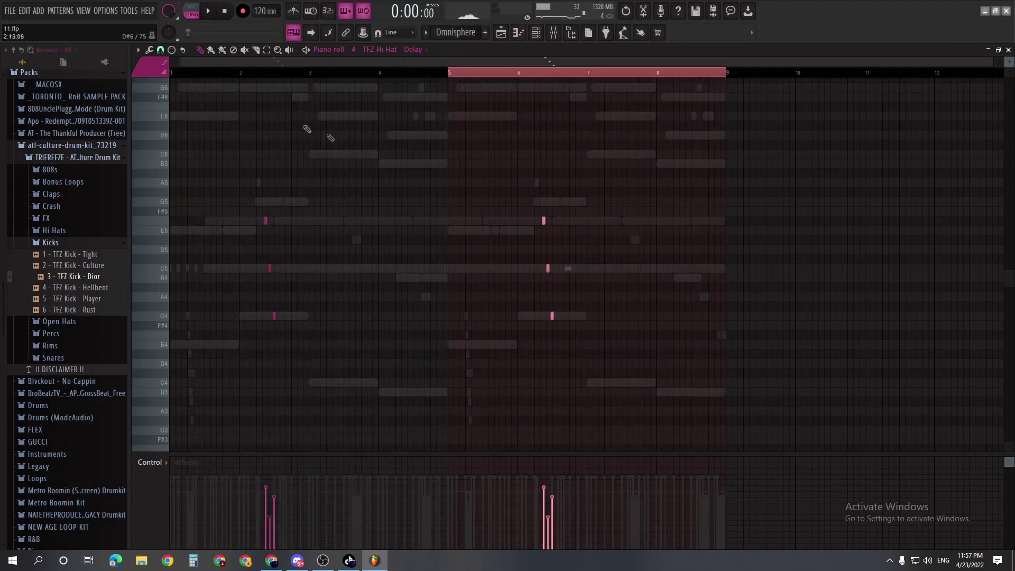
left_click(479, 74, "ctrl")
key("Escape")
key("space")
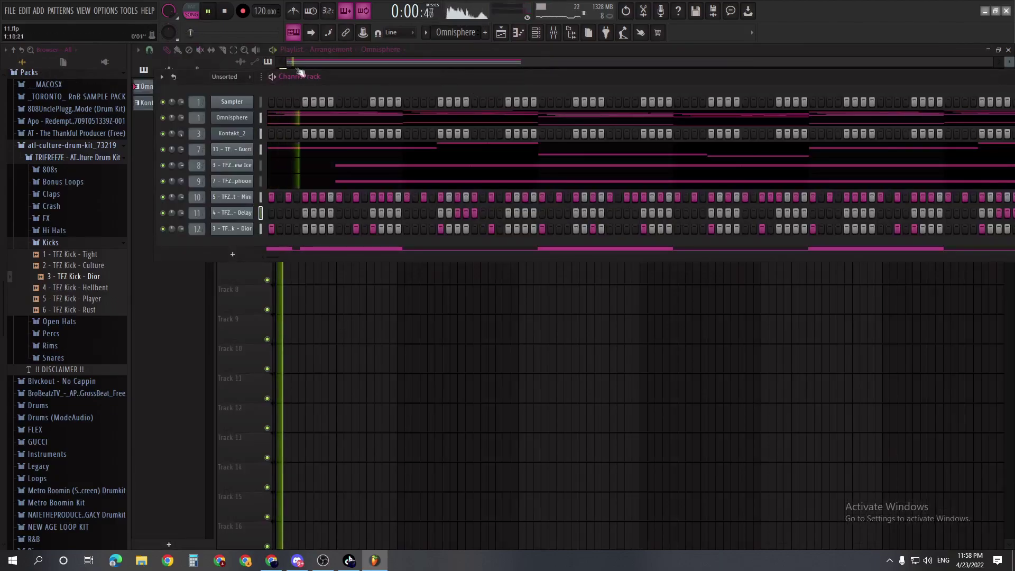
key("space")
Step: Browse the drum kit's Snares folder and audition the Known, VVS Ring and Roddy snares
key("F6")
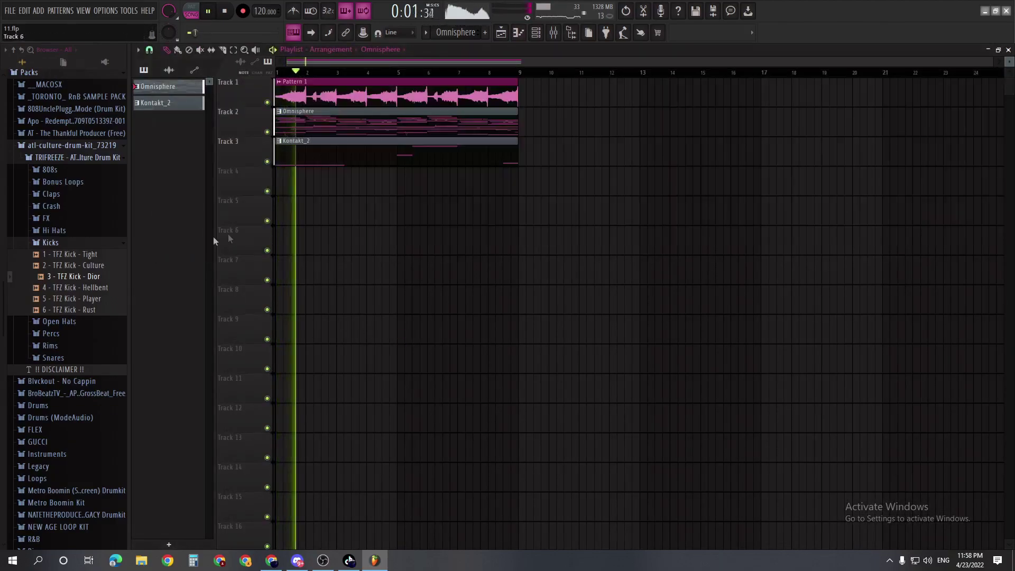
left_click(83, 245)
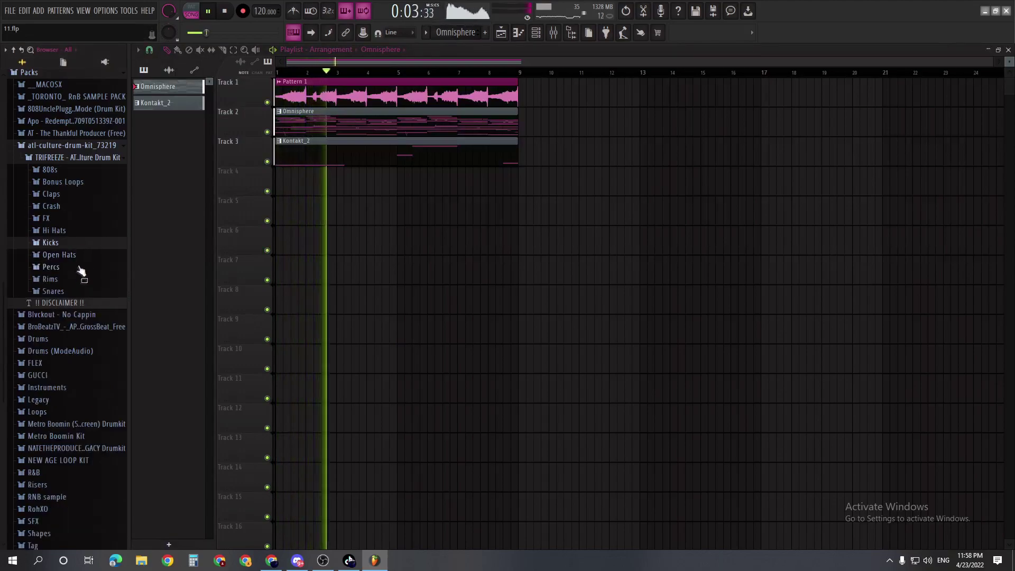
left_click(79, 291)
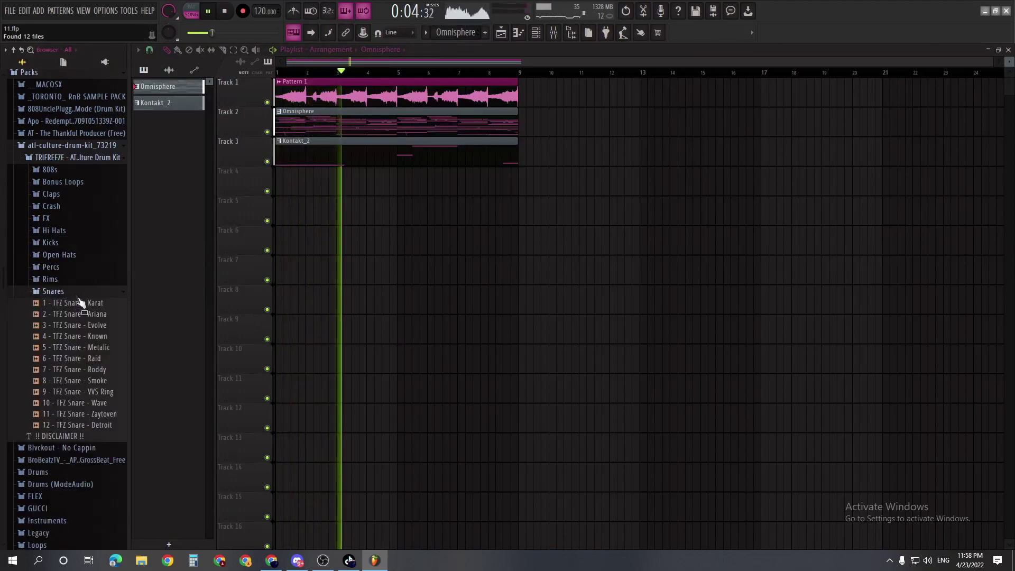
left_click(103, 337)
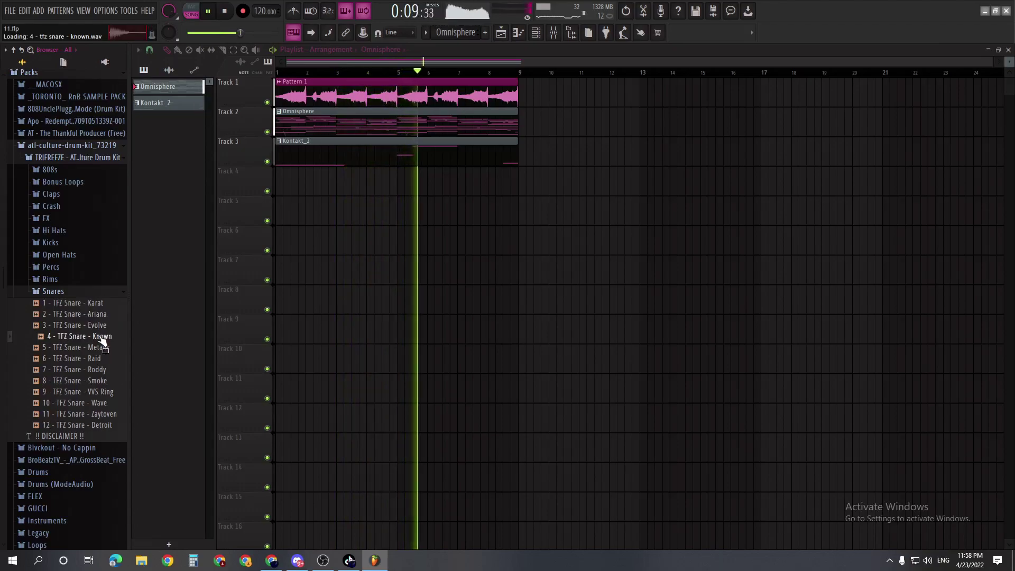
left_click(106, 392)
left_click(105, 372)
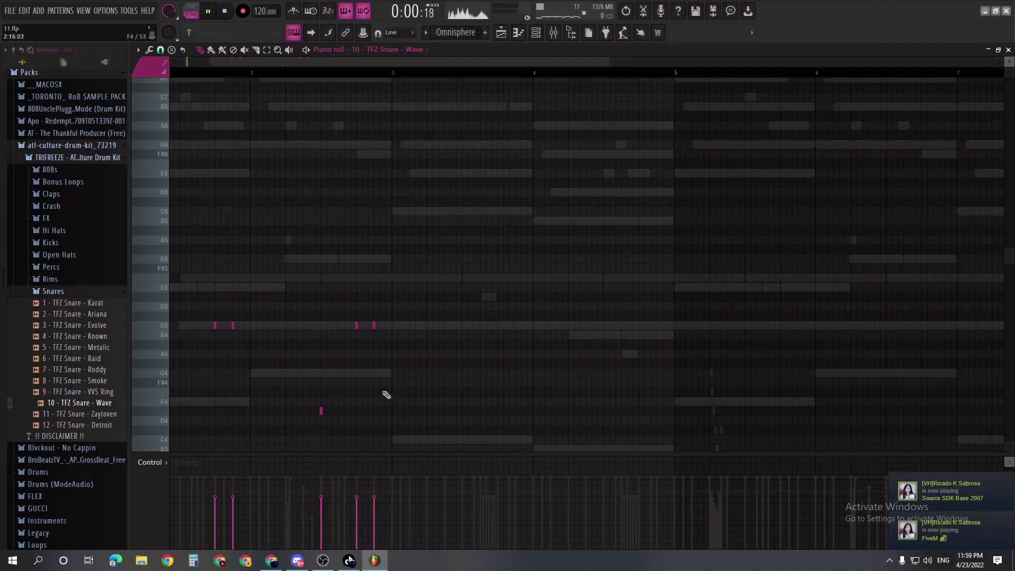
Step: Place a Wave snare roll on C5 at third-step spacing from step 9 to step 13 of bar 4
scroll(386, 395, "down", 3)
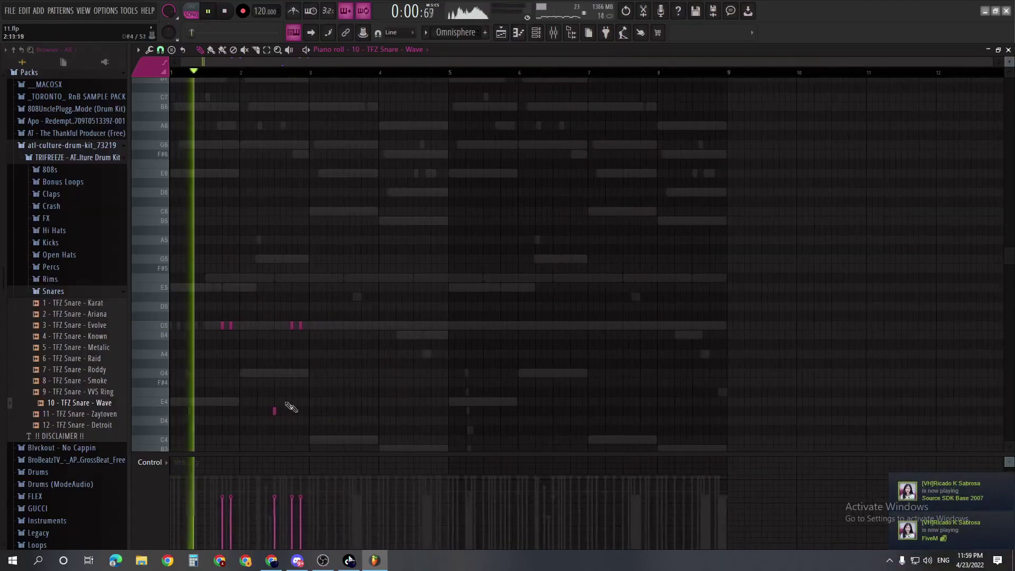
scroll(292, 391, "up", 2)
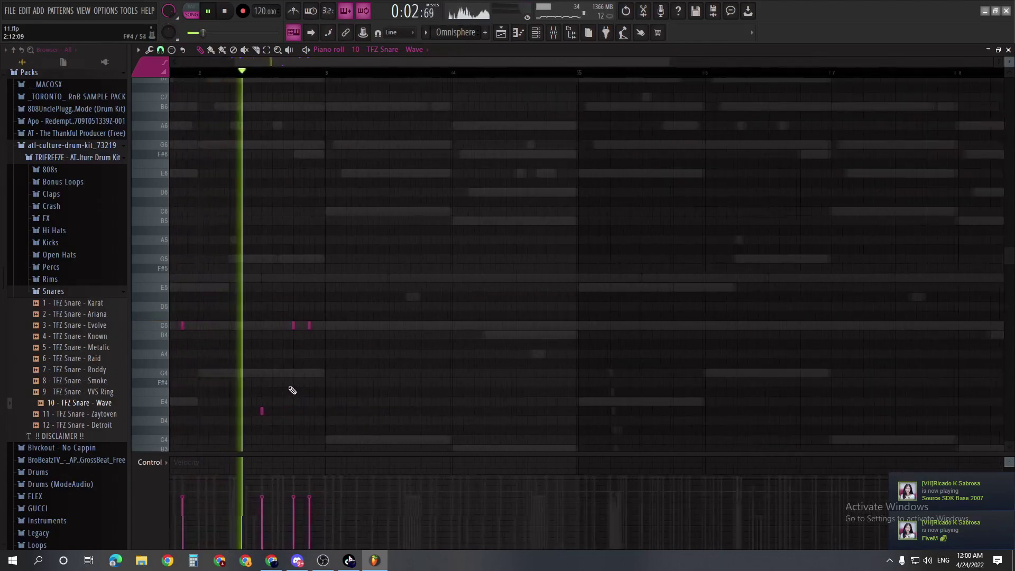
scroll(300, 380, "down", 2)
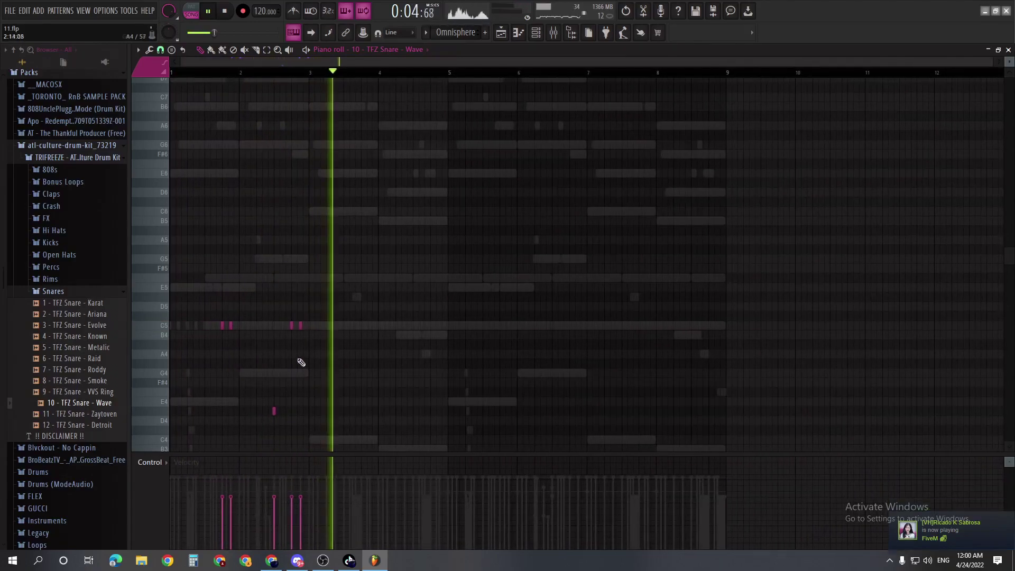
scroll(317, 359, "up", 2)
key("space")
left_click(507, 336)
scroll(504, 337, "up", 4)
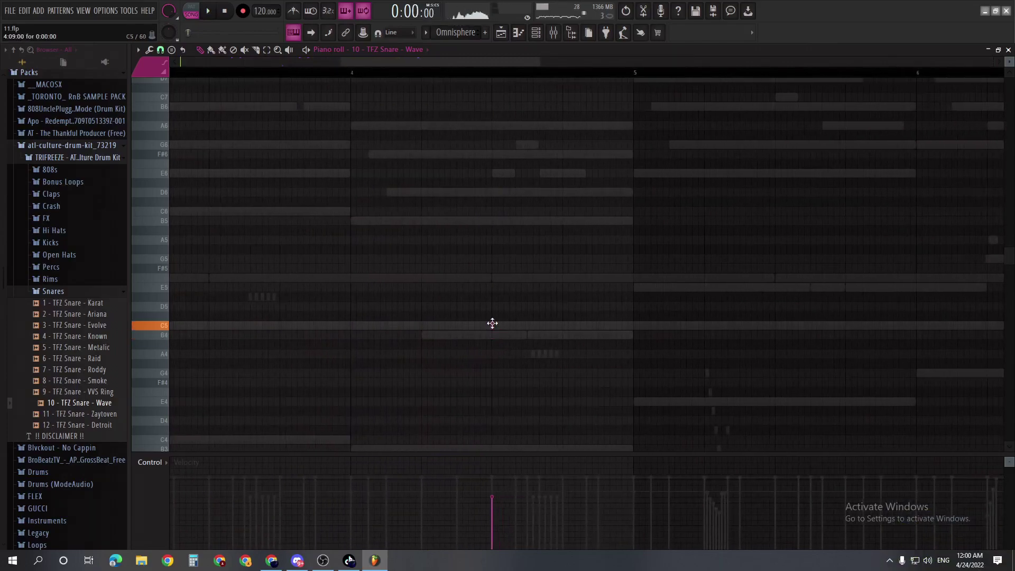
scroll(507, 330, "up", 2)
left_click(499, 327)
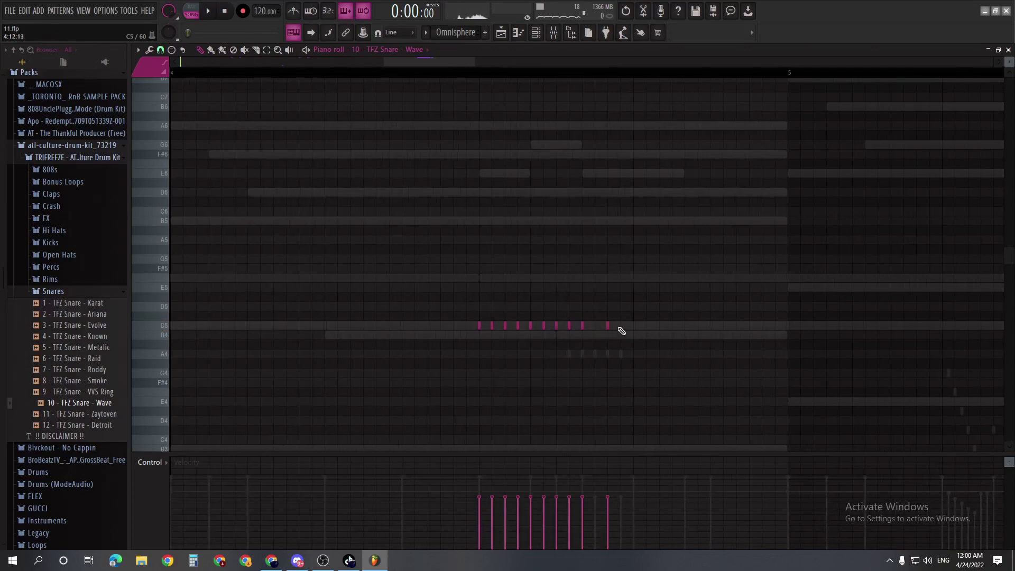
Step: Lower the second to sixth notes of the bar 4 snare roll to B4, A4, G4, F4 and D#4
left_click_drag(468, 312, 676, 391)
left_click(557, 343)
left_click_drag(562, 316, 480, 369)
scroll(480, 373, "up", 3)
left_click(495, 377)
left_click(509, 328)
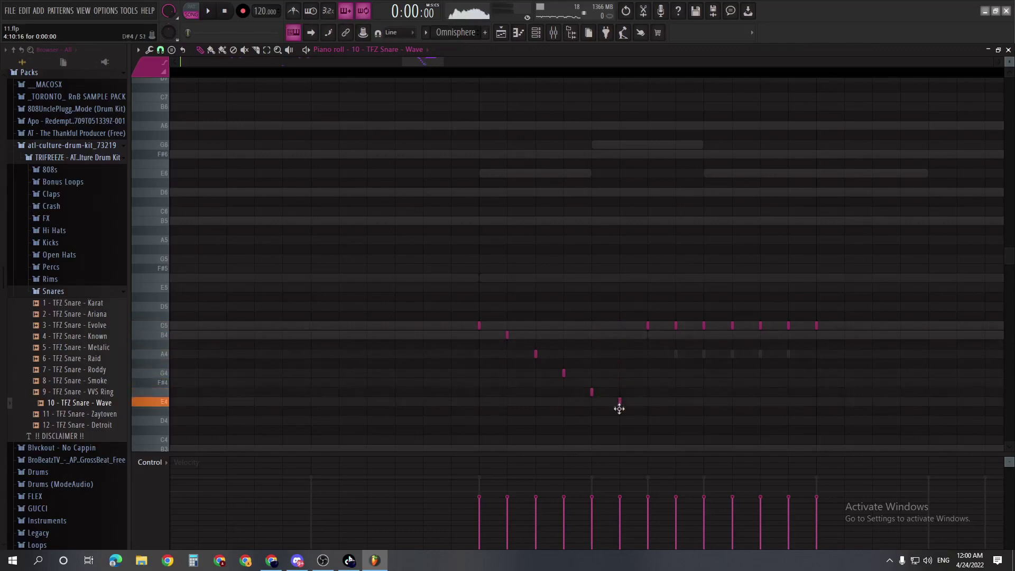
scroll(649, 334, "down", 2)
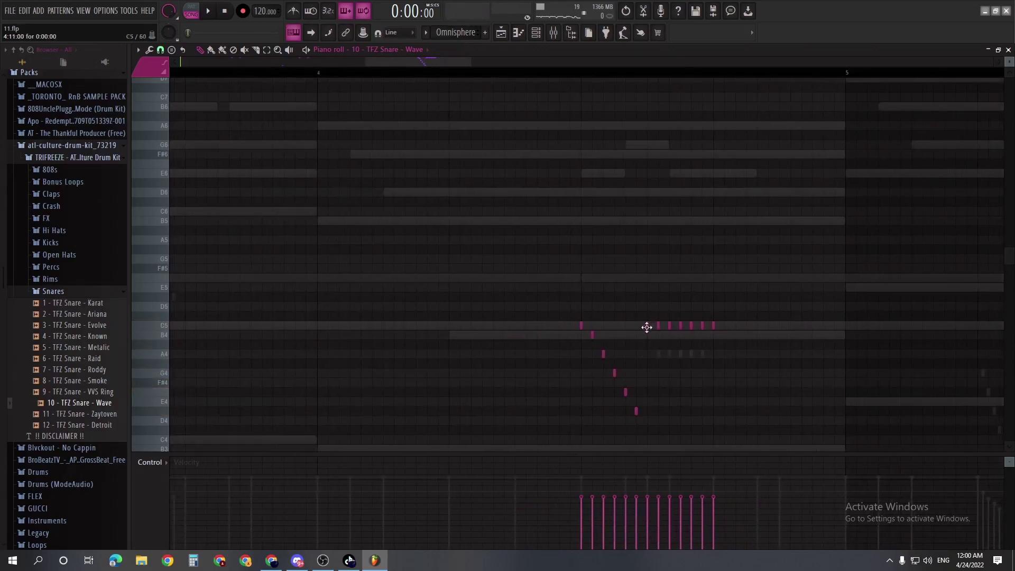
Step: Raise the eighth to twelfth notes of the bar 4 snare roll one semitone at a time, from C#5 up to F5
left_click_drag(612, 394, 639, 436)
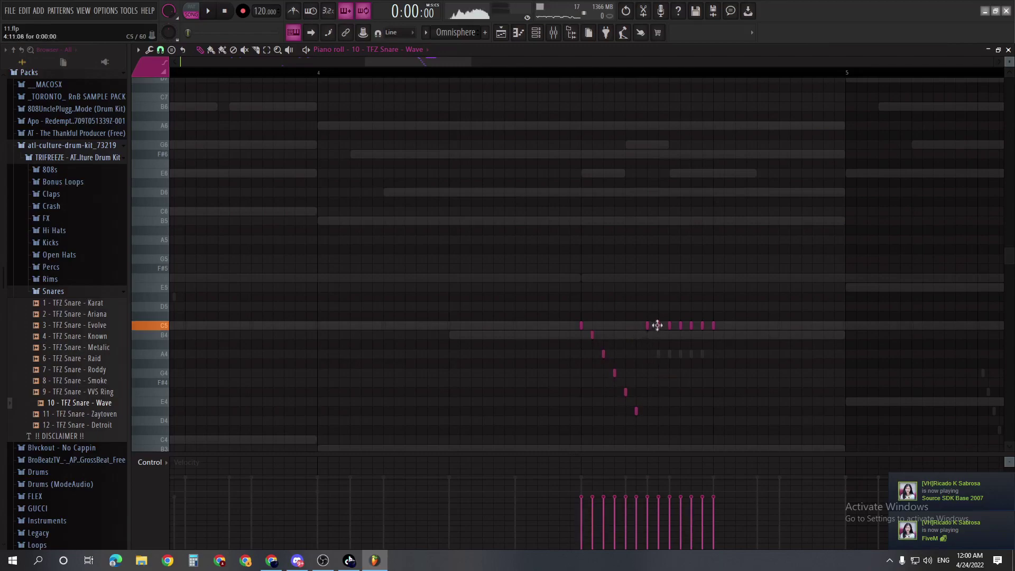
left_click_drag(657, 325, 669, 305)
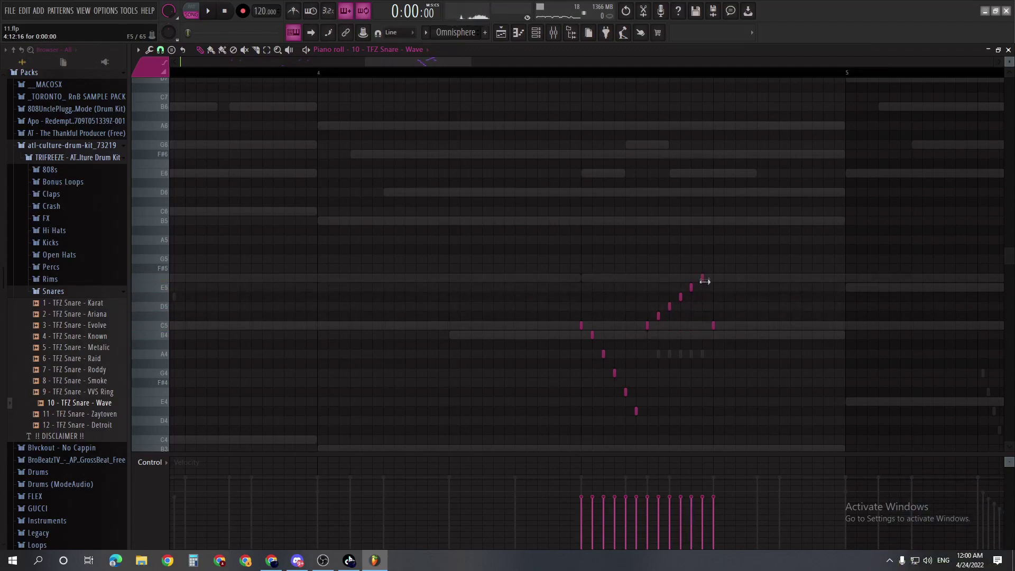
left_click_drag(702, 284, 703, 285)
Step: Curve the velocities of the snare roll's inner notes down and back up, and sweep their panning from right to about 77% left
left_click_drag(705, 254, 593, 439)
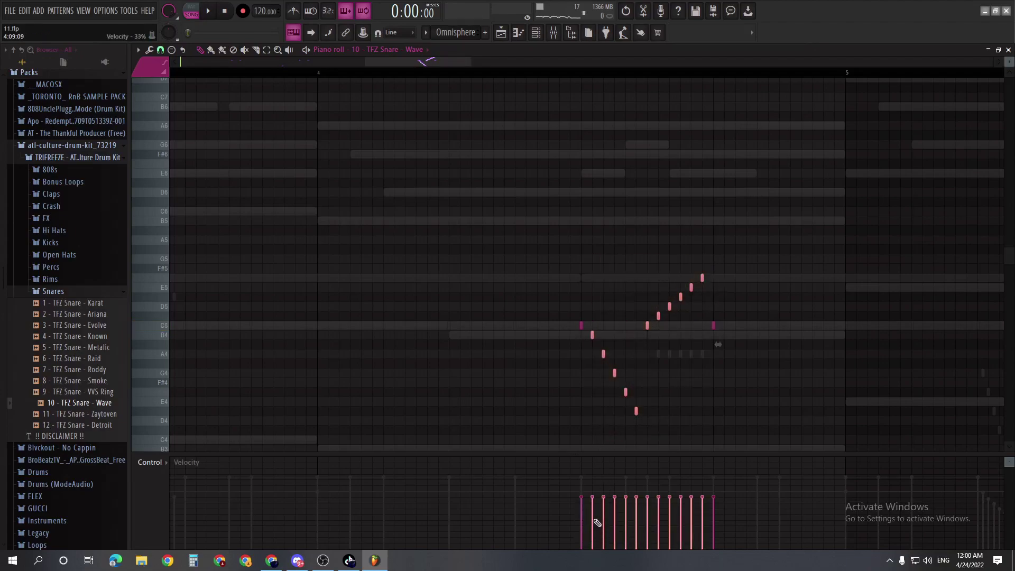
mouse_move(594, 507)
left_mouse_down()
mouse_move(612, 532)
mouse_move(653, 550)
left_mouse_up()
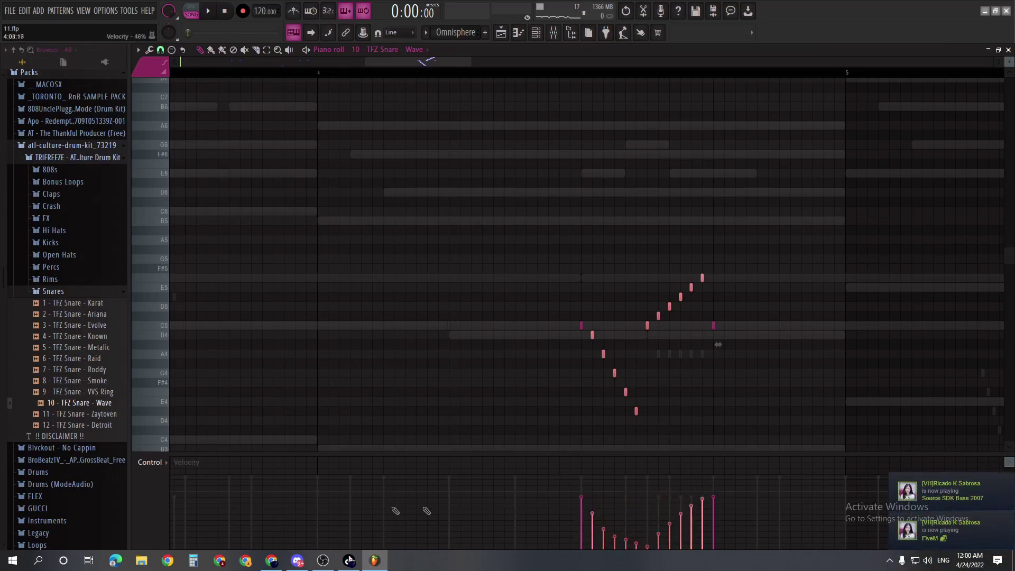
left_click(164, 470)
left_click(158, 483)
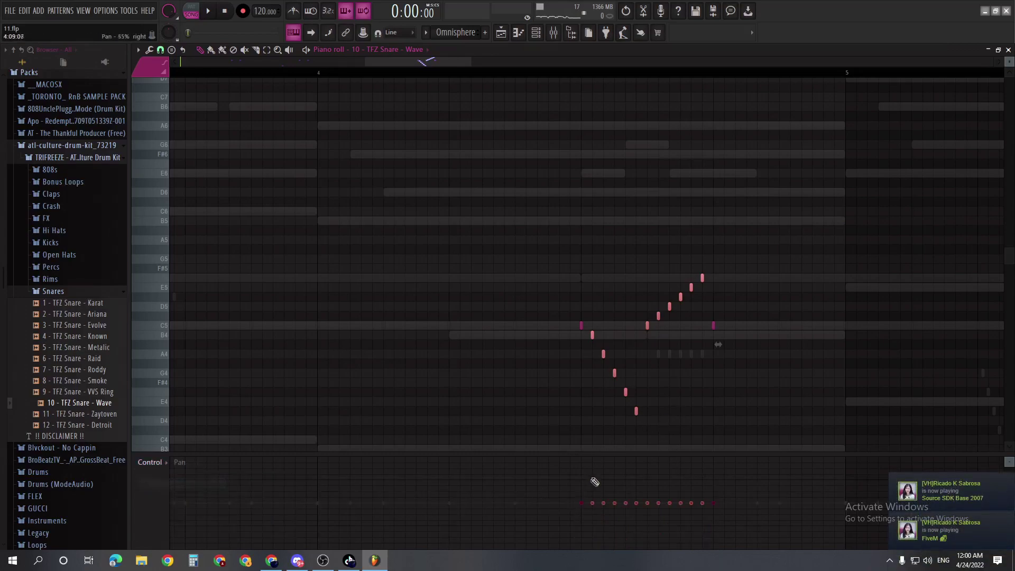
left_click_drag(593, 464, 626, 487)
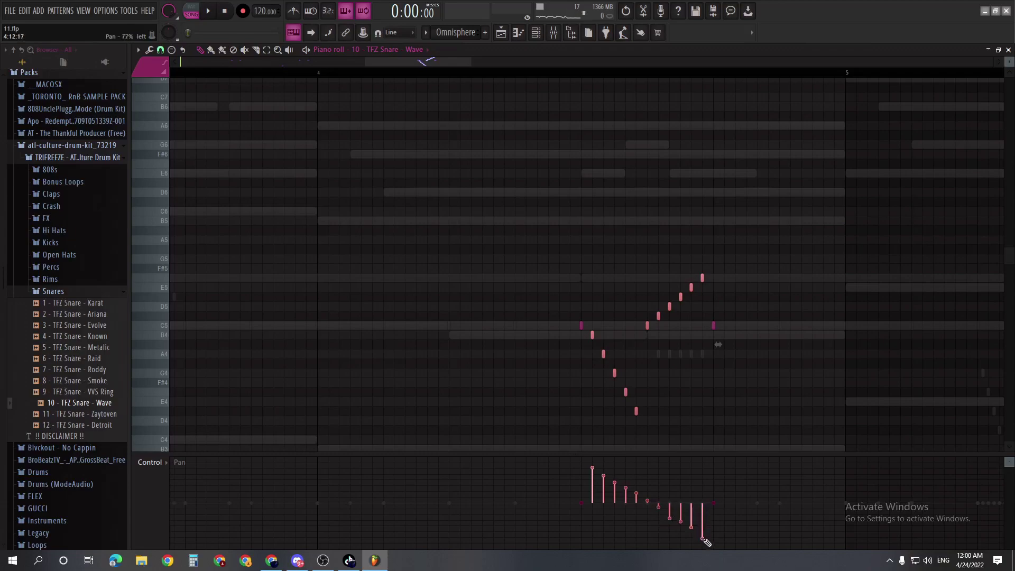
scroll(714, 410, "down", 5)
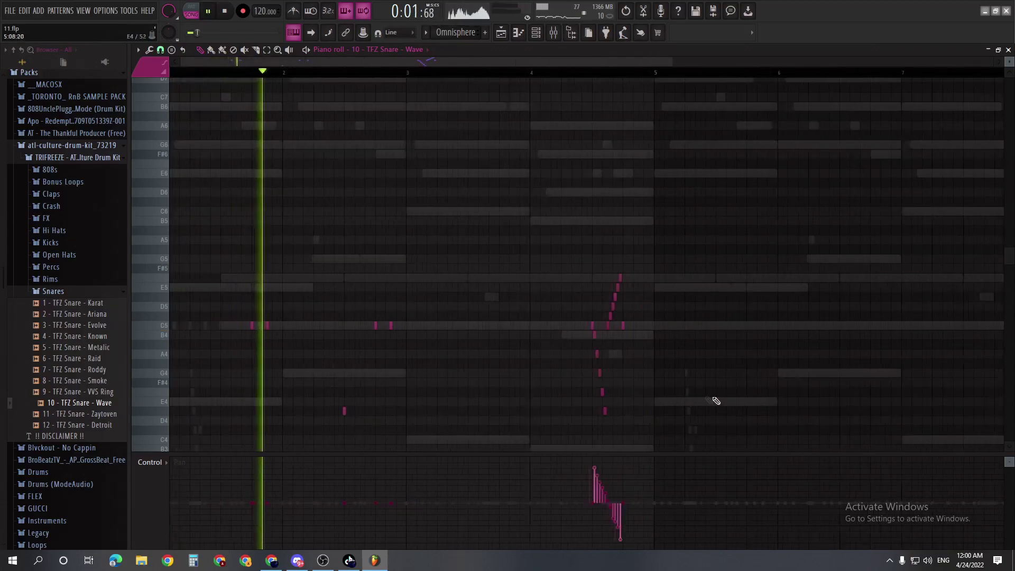
left_click(151, 462)
left_click(179, 496)
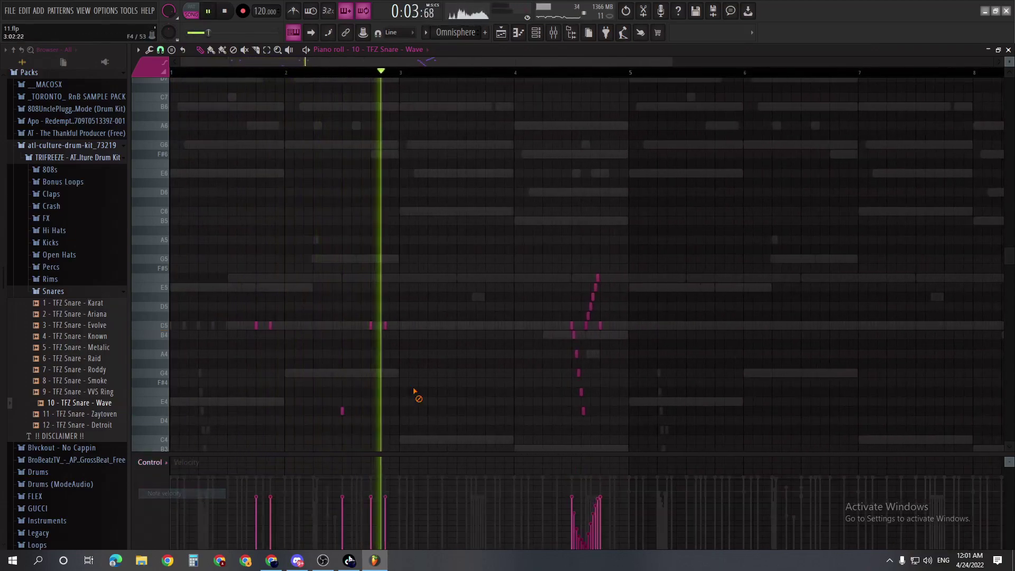
Step: Copy the Wave snare notes of bars 1 and 2 into bars 5 and 6 and close the piano roll
scroll(414, 396, "down", 3)
scroll(385, 389, "up", 3)
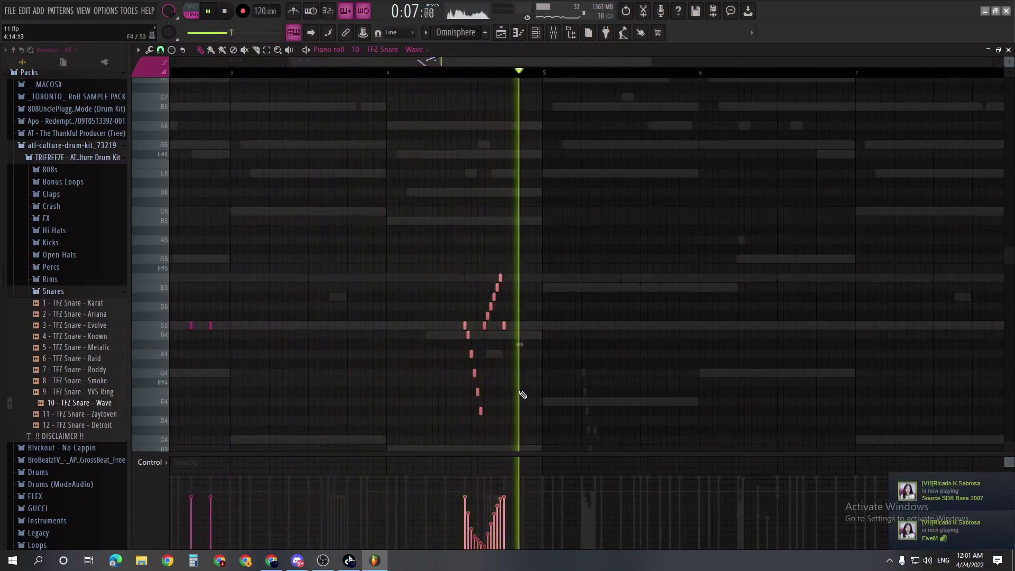
scroll(520, 393, "down", 3)
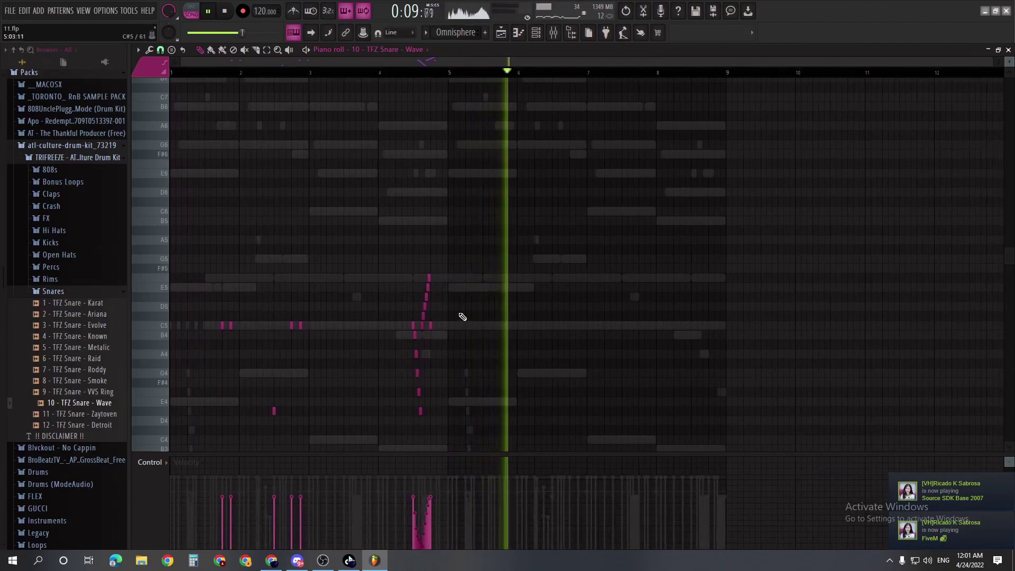
left_click_drag(205, 302, 309, 416)
key("space")
key("space")
left_click_drag(222, 327, 480, 323)
scroll(508, 347, "up", 5)
scroll(480, 324, "down", 4)
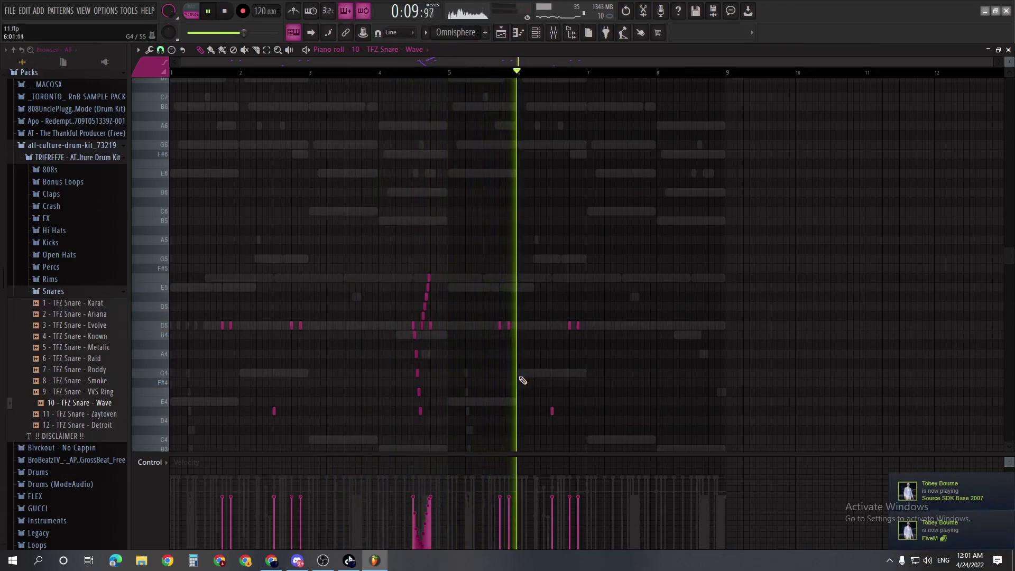
key("Escape")
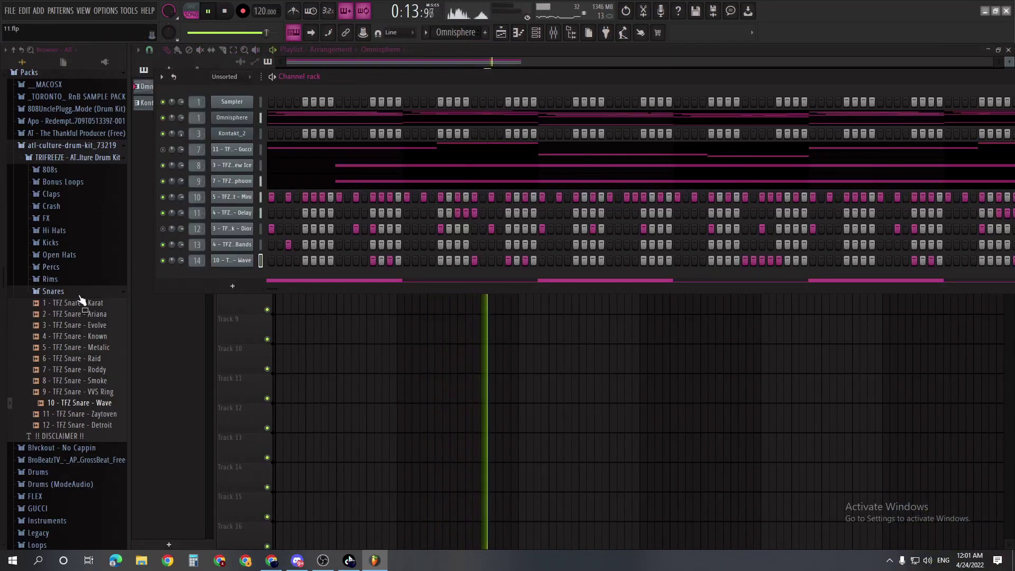
Step: Collapse the Snares folder and unmute the 808 Gucci and Dior kick channels
left_click(74, 292)
left_click(163, 151)
left_click(163, 229)
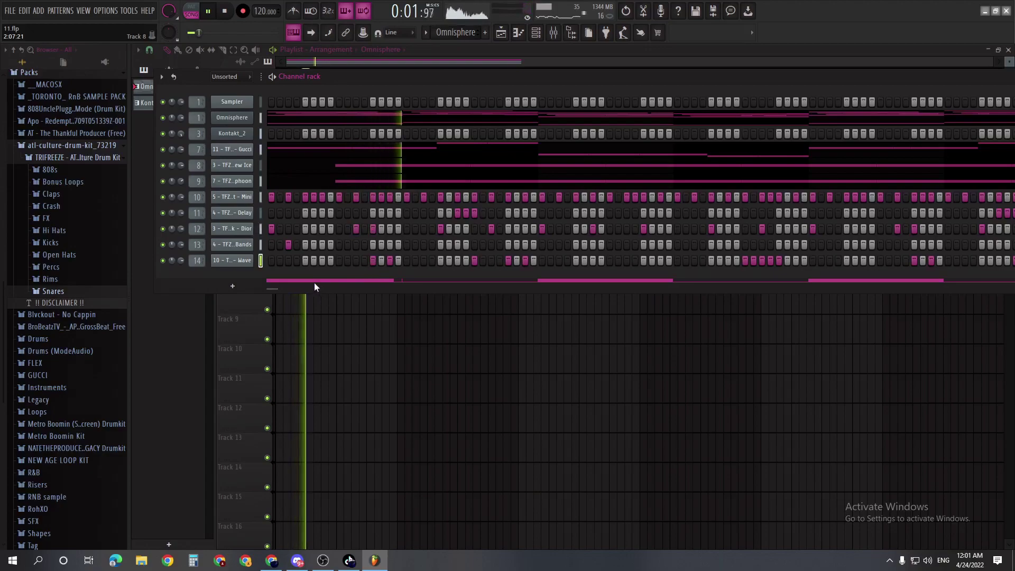
Step: Split the Omnisphere pattern by channel into separate patterns
left_click(8, 10)
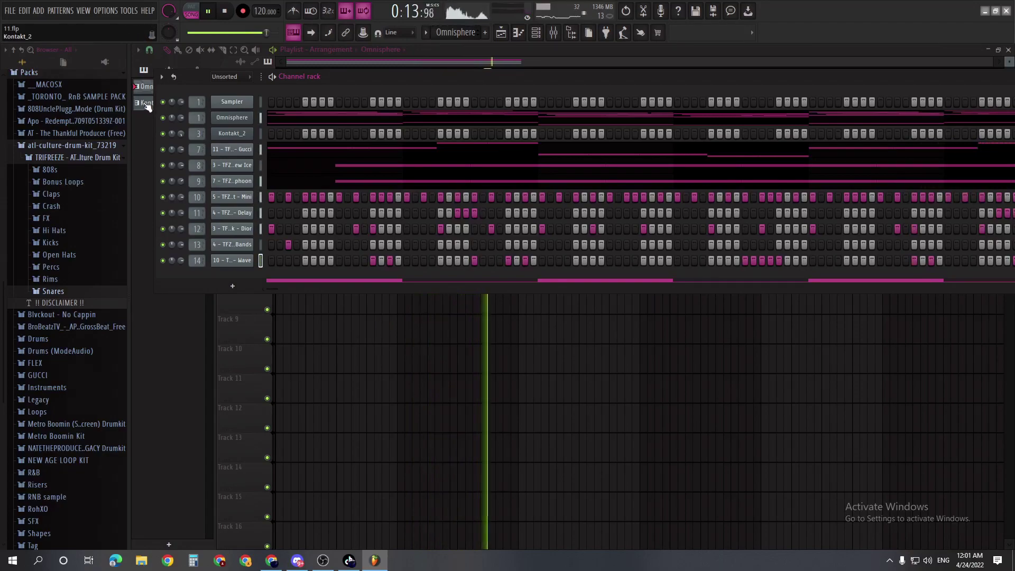
left_click(146, 92)
right_click(150, 88)
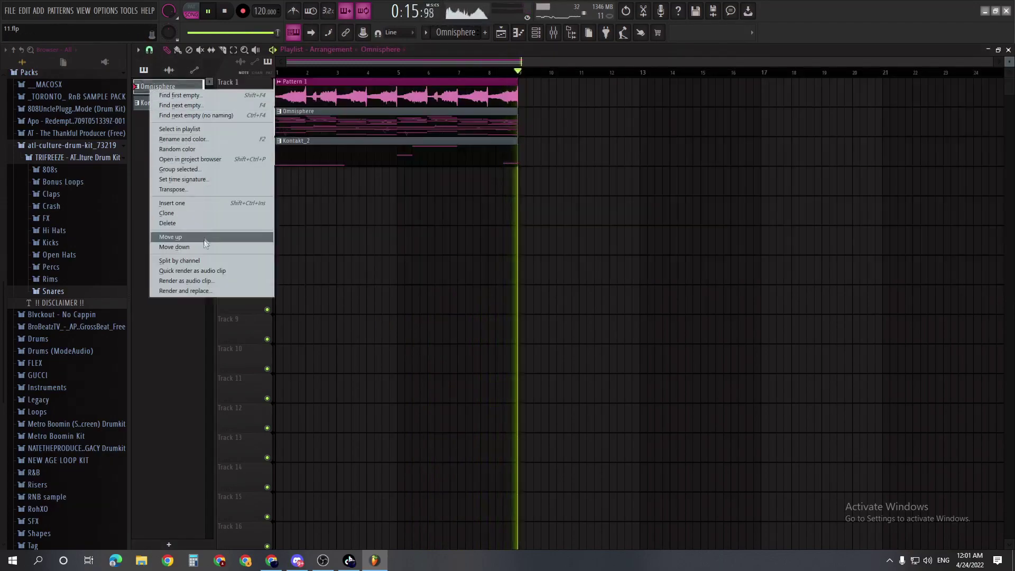
left_click(202, 261)
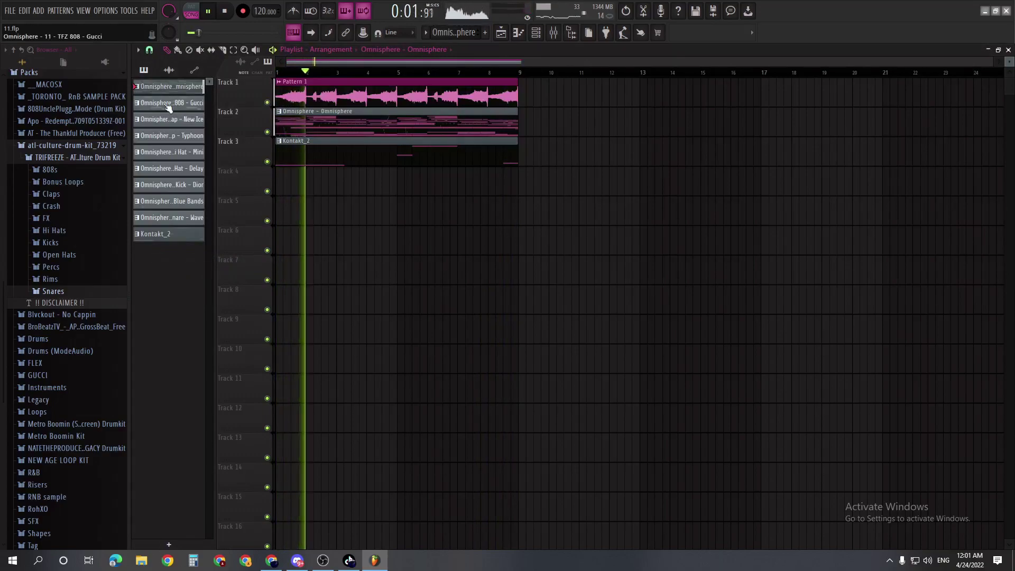
left_click(174, 152)
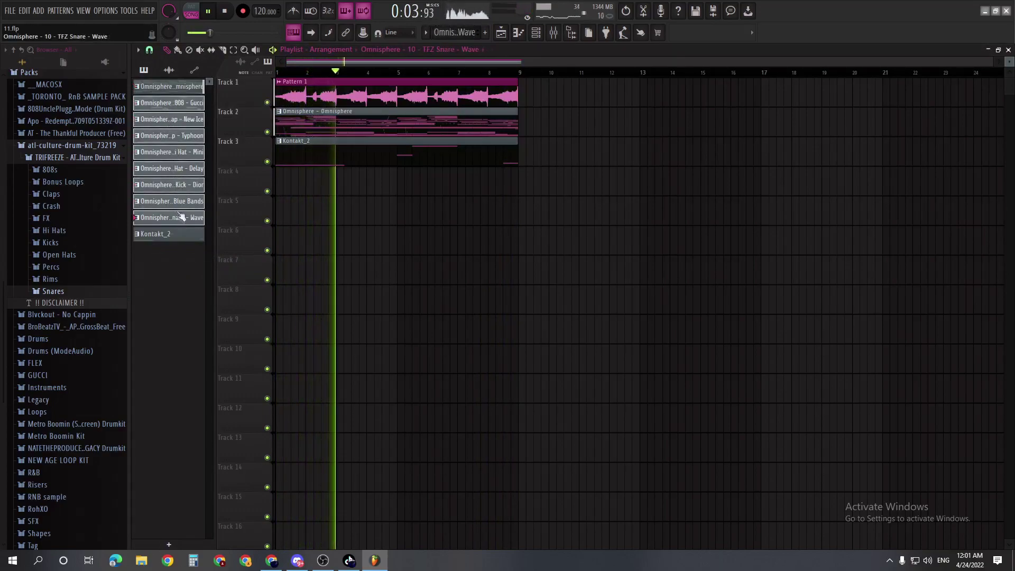
left_click_drag(185, 87, 295, 192)
left_click_drag(365, 186, 345, 187)
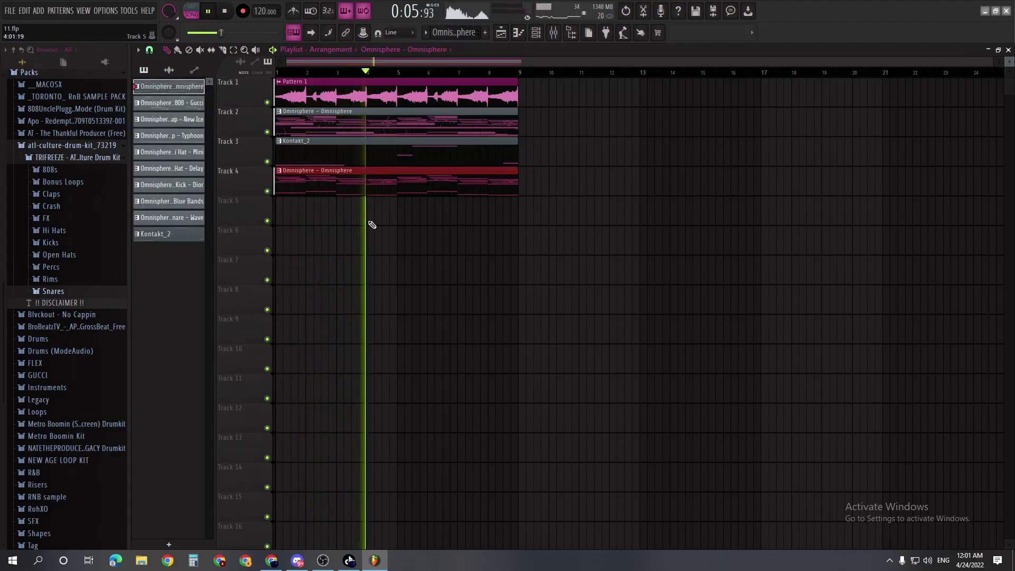
right_click(328, 188)
Step: Place the split patterns from 808 Gucci through Snare Wave together at bar 1 on playlist tracks 4 to 11
left_click(186, 104)
left_click(174, 185)
left_click_drag(182, 204, 183, 218)
left_click_drag(174, 104, 352, 176)
left_click_drag(366, 176, 291, 176)
Step: Stop playback, delete the stacked clips on track 2 and place the split Omnisphere melody pattern there at bar 1
key("space")
right_click(581, 129)
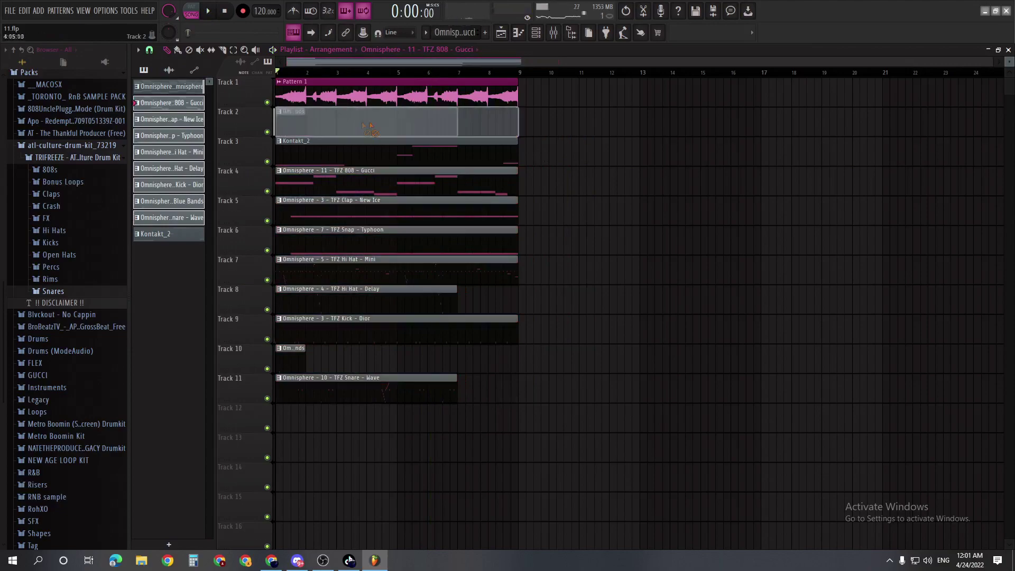
left_click_drag(191, 92, 317, 114)
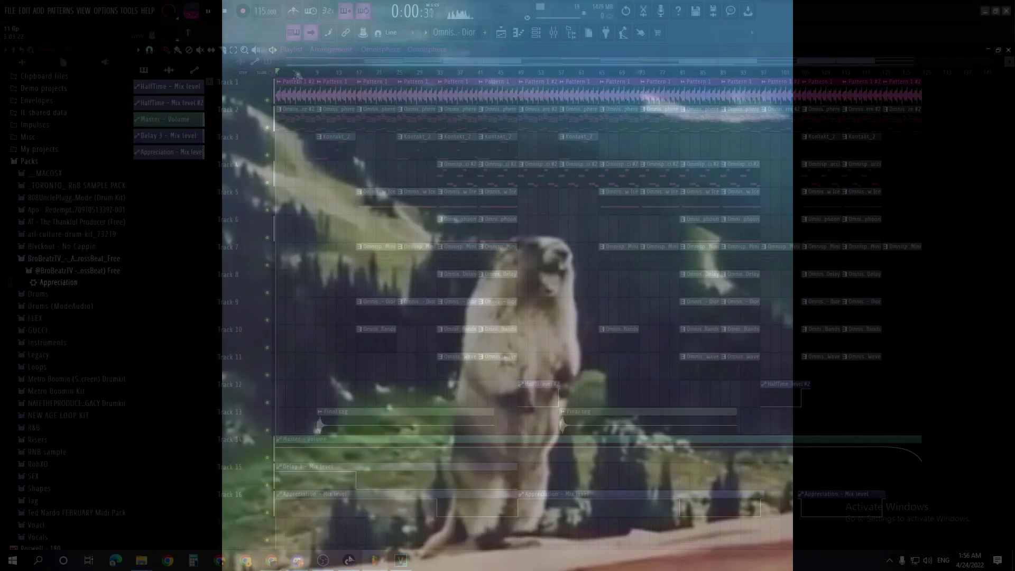
scroll(283, 167, "up", 8)
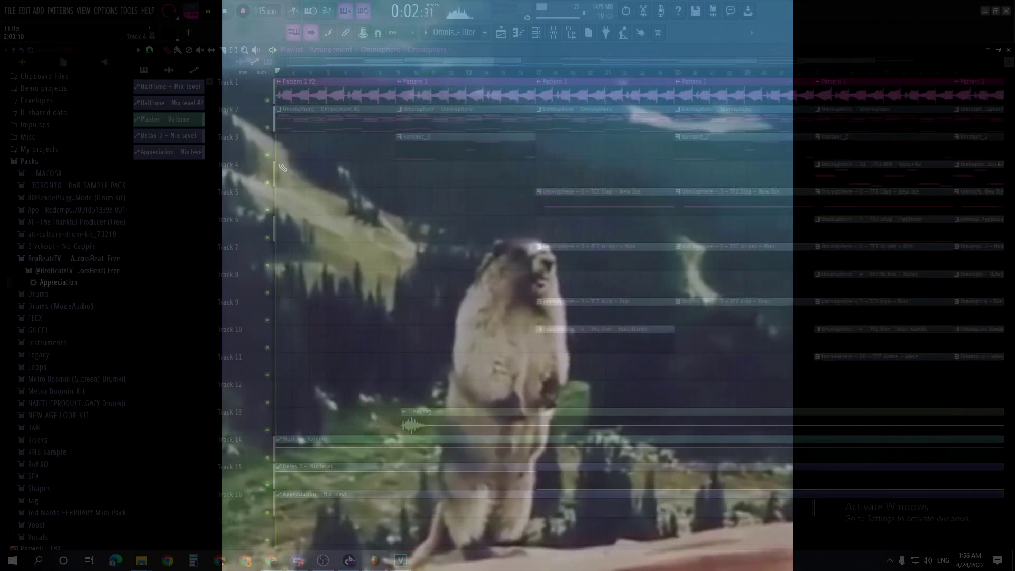
scroll(283, 168, "down", 2)
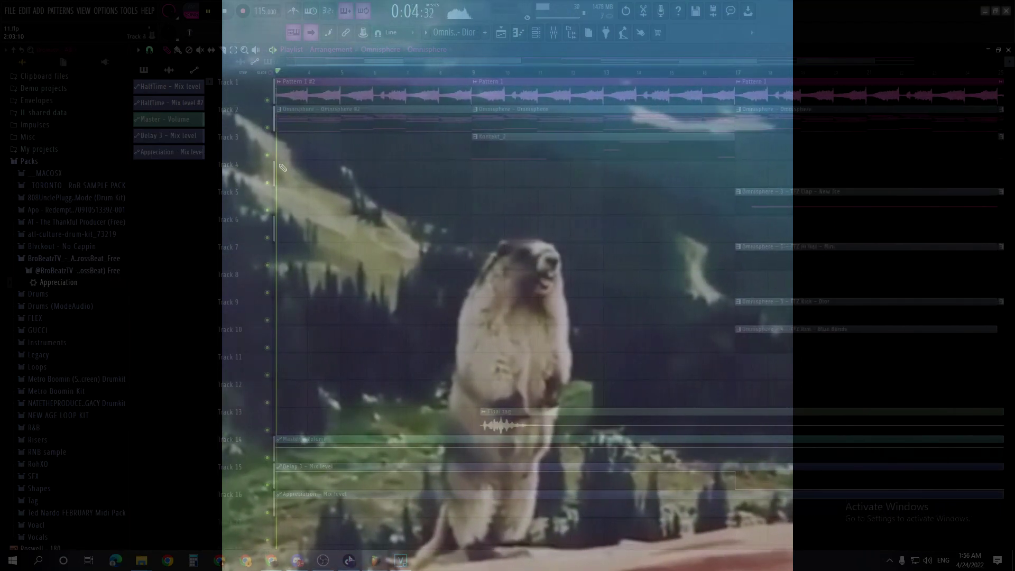